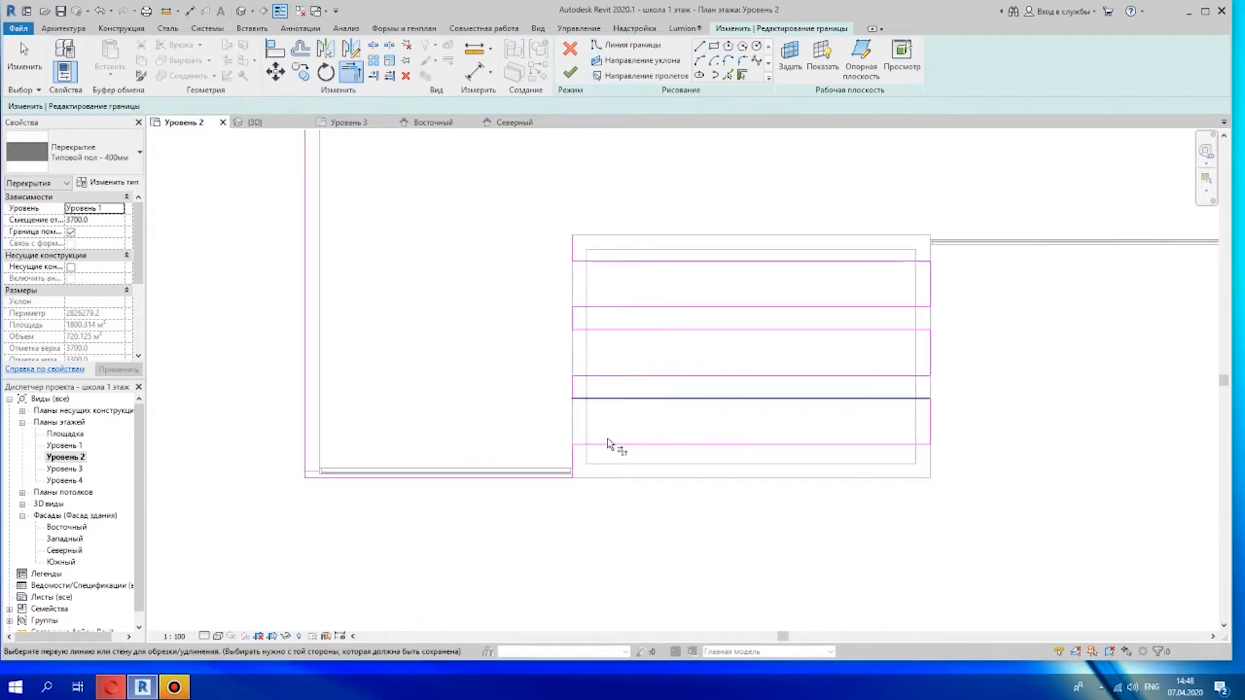
Add the slotted block's upper edge and the adjoining curtain wall's lower edge to the floor boundary with Pick Lines
{"action": "scroll", "coordinate": [855, 428], "scroll_direction": "down", "scroll_amount": 1}
{"action": "middle_click_drag", "start_coordinate": [863, 419], "coordinate": [773, 448]}
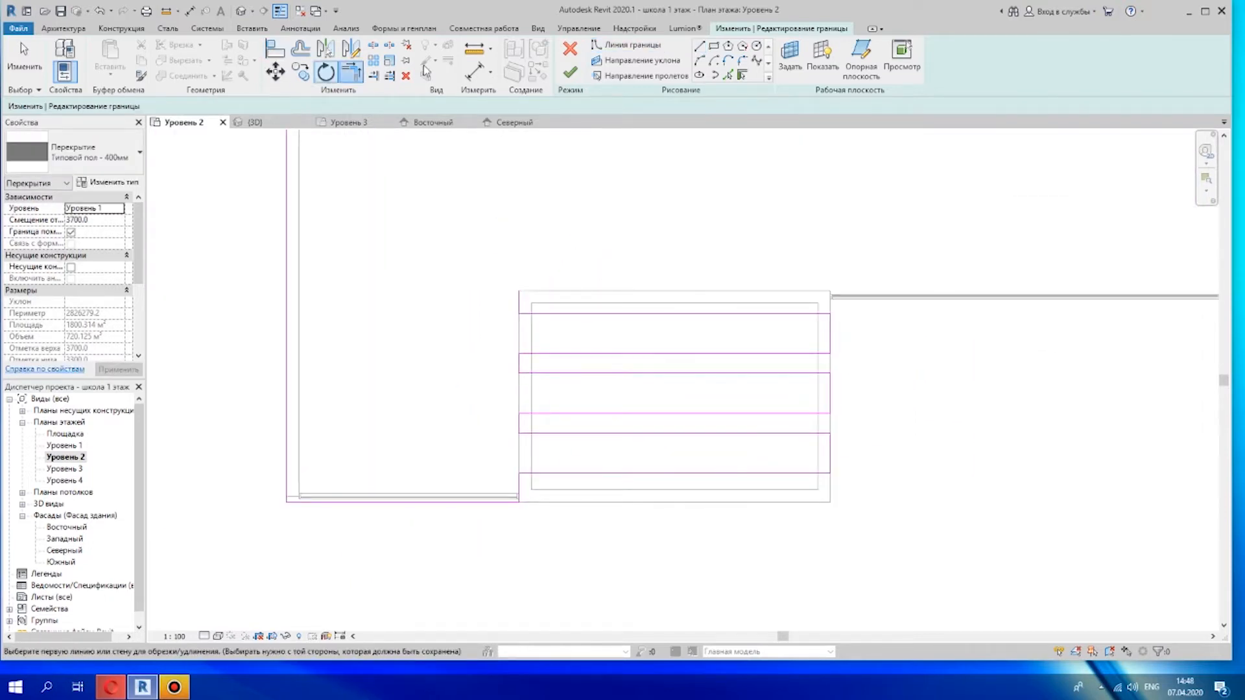
{"action": "left_click", "coordinate": [680, 291]}
{"action": "scroll", "coordinate": [741, 299], "scroll_direction": "down", "scroll_amount": 4}
{"action": "middle_click_drag", "start_coordinate": [833, 344], "coordinate": [283, 339]}
{"action": "scroll", "coordinate": [235, 324], "scroll_direction": "up", "scroll_amount": 8}
{"action": "scroll", "coordinate": [308, 327], "scroll_direction": "up", "scroll_amount": 3}
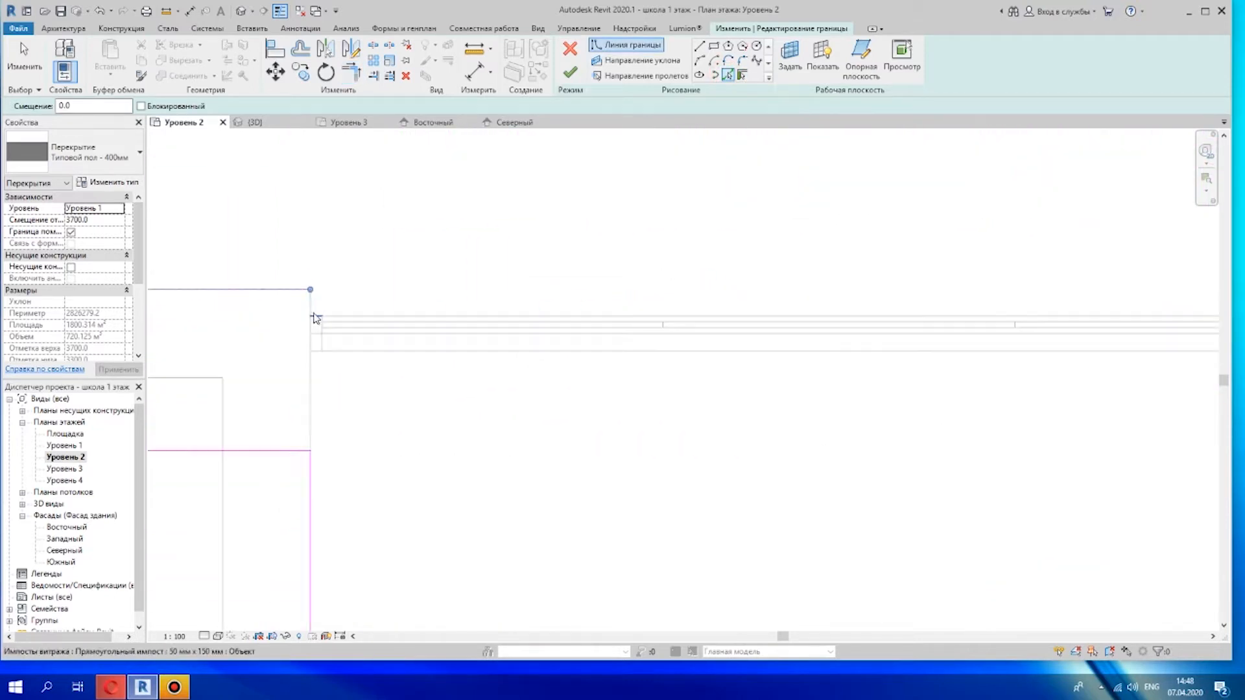
{"action": "left_click", "coordinate": [377, 351]}
{"action": "scroll", "coordinate": [668, 385], "scroll_direction": "down", "scroll_amount": 5}
{"action": "left_click", "coordinate": [801, 372]}
Trim the boundary line along the curtain wall to a corner with the slotted block's side boundary
{"action": "scroll", "coordinate": [652, 379], "scroll_direction": "down", "scroll_amount": 6}
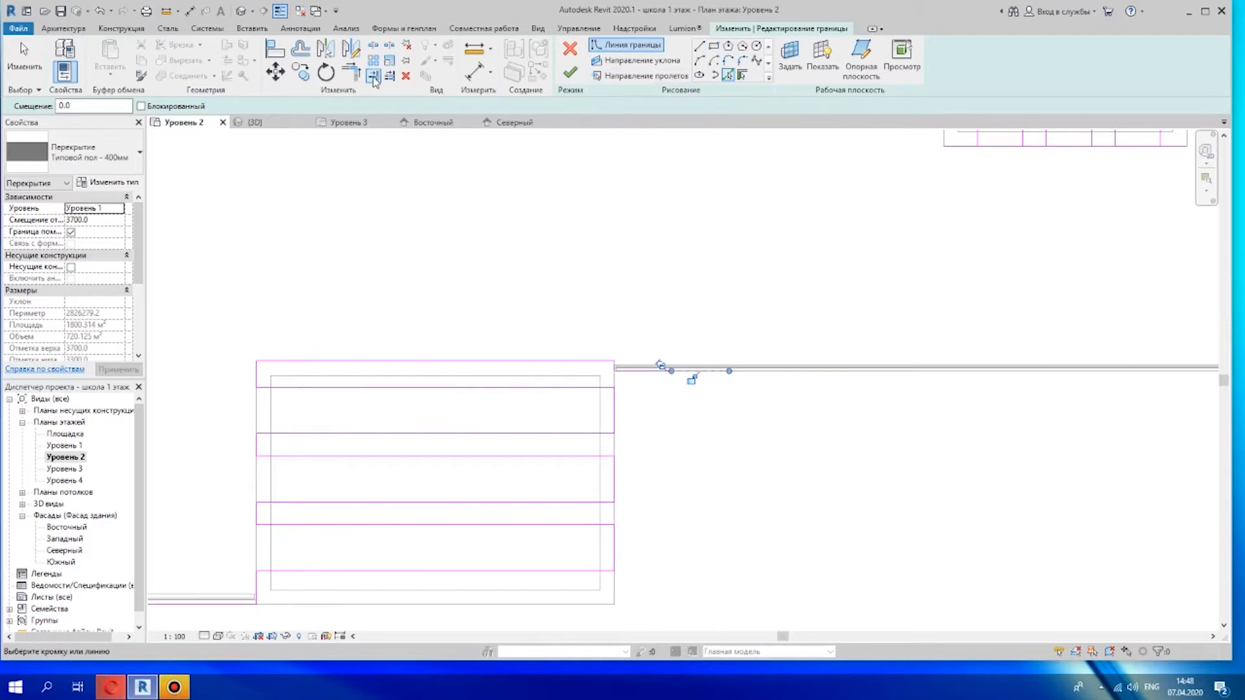
{"action": "scroll", "coordinate": [603, 354], "scroll_direction": "up", "scroll_amount": 3}
{"action": "scroll", "coordinate": [642, 398], "scroll_direction": "up", "scroll_amount": 1}
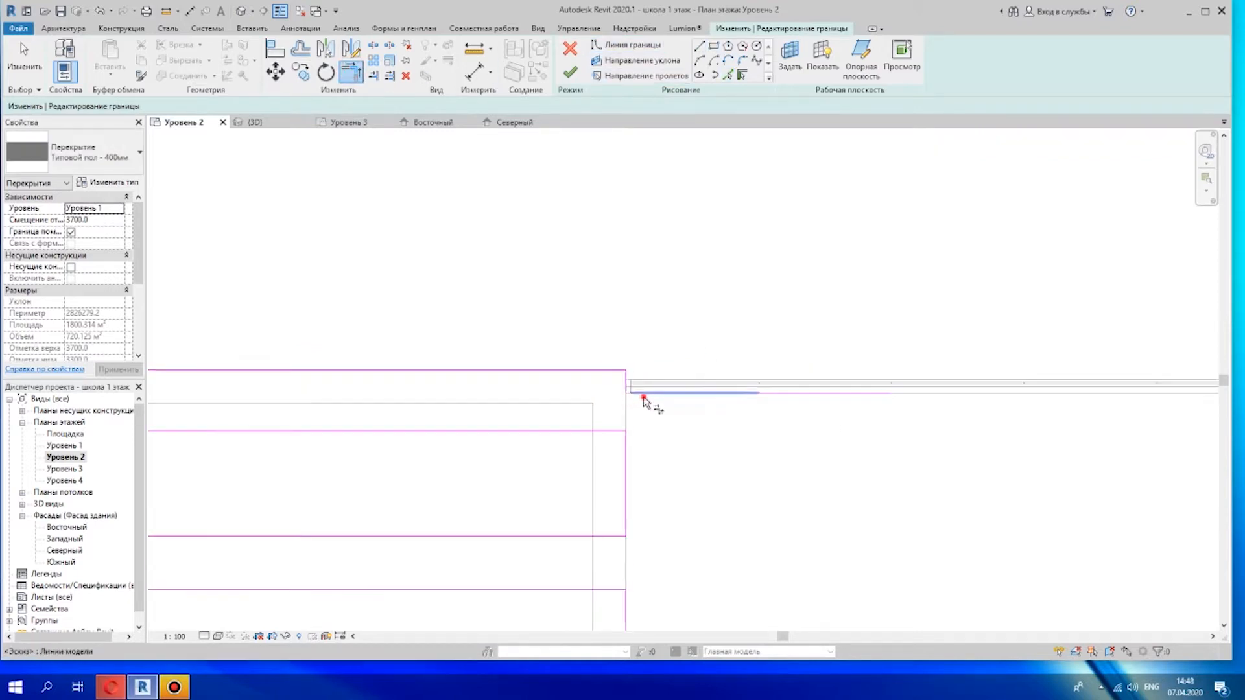
{"action": "scroll", "coordinate": [778, 402], "scroll_direction": "up", "scroll_amount": 1}
{"action": "scroll", "coordinate": [633, 312], "scroll_direction": "down", "scroll_amount": 2}
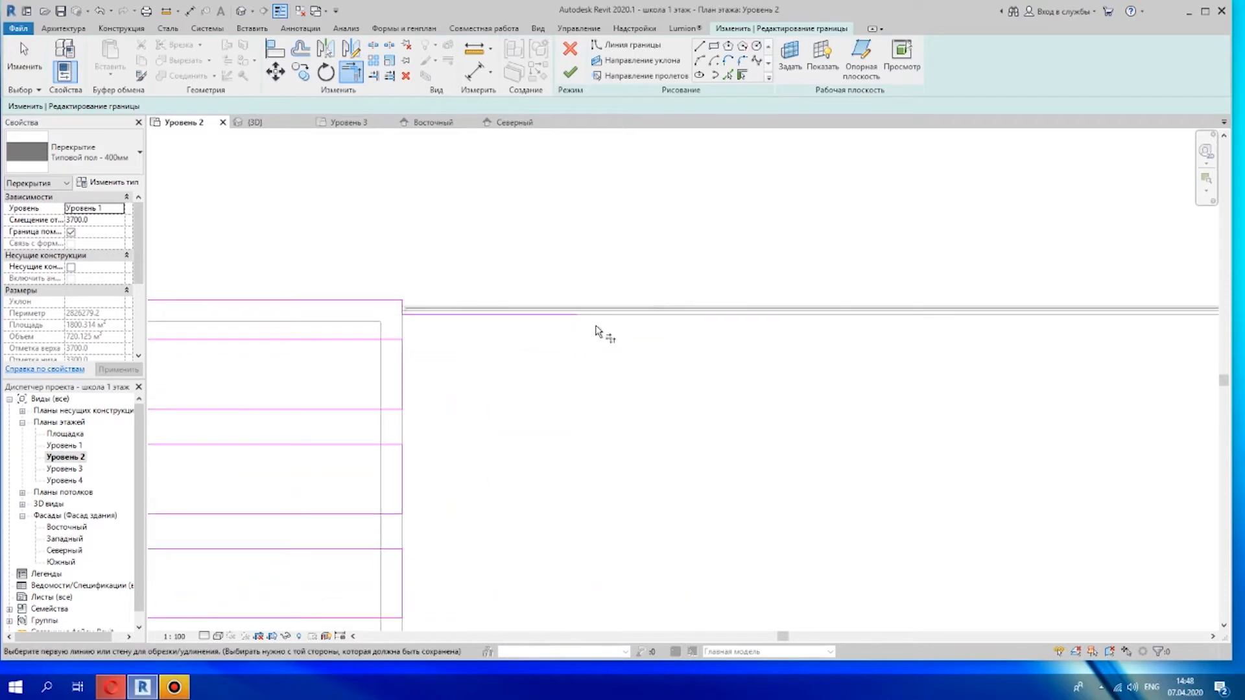
Draw a horizontal boundary line from the short segment's free end along the curtain wall to the courtyard's far corner
{"action": "left_click", "coordinate": [577, 314]}
{"action": "scroll", "coordinate": [947, 292], "scroll_direction": "down", "scroll_amount": 4}
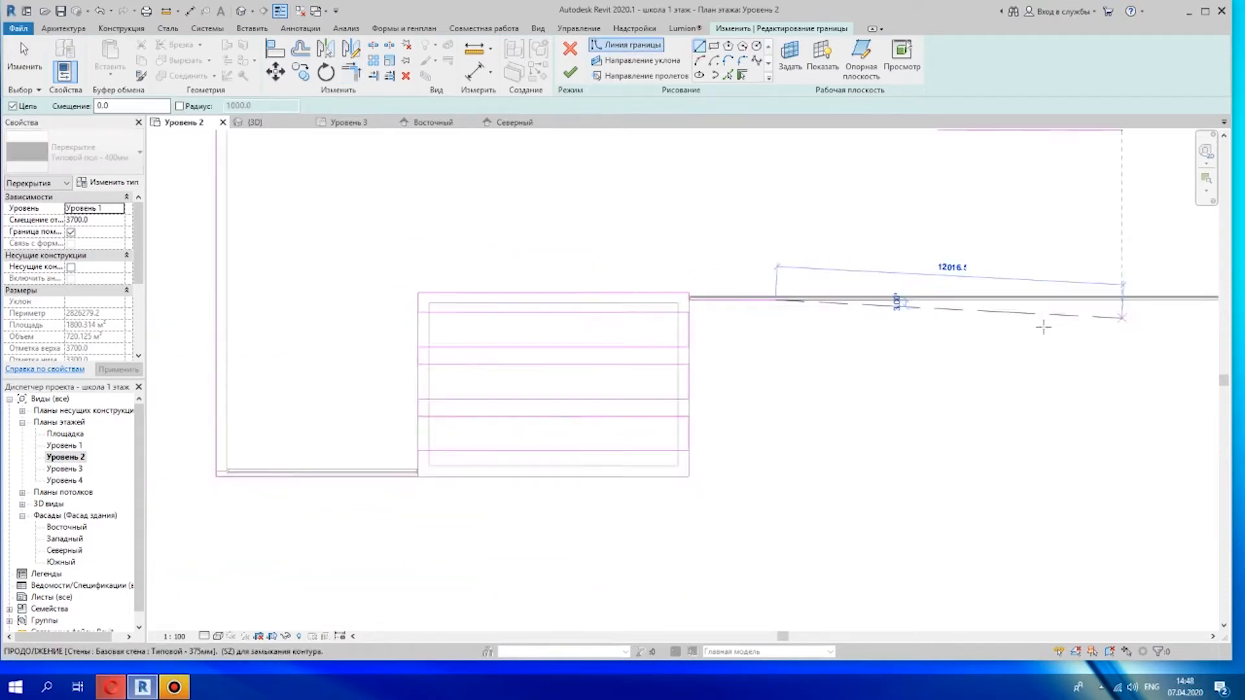
{"action": "middle_click_drag", "start_coordinate": [992, 330], "coordinate": [733, 304]}
{"action": "scroll", "coordinate": [882, 284], "scroll_direction": "up", "scroll_amount": 6}
{"action": "scroll", "coordinate": [837, 276], "scroll_direction": "up", "scroll_amount": 2}
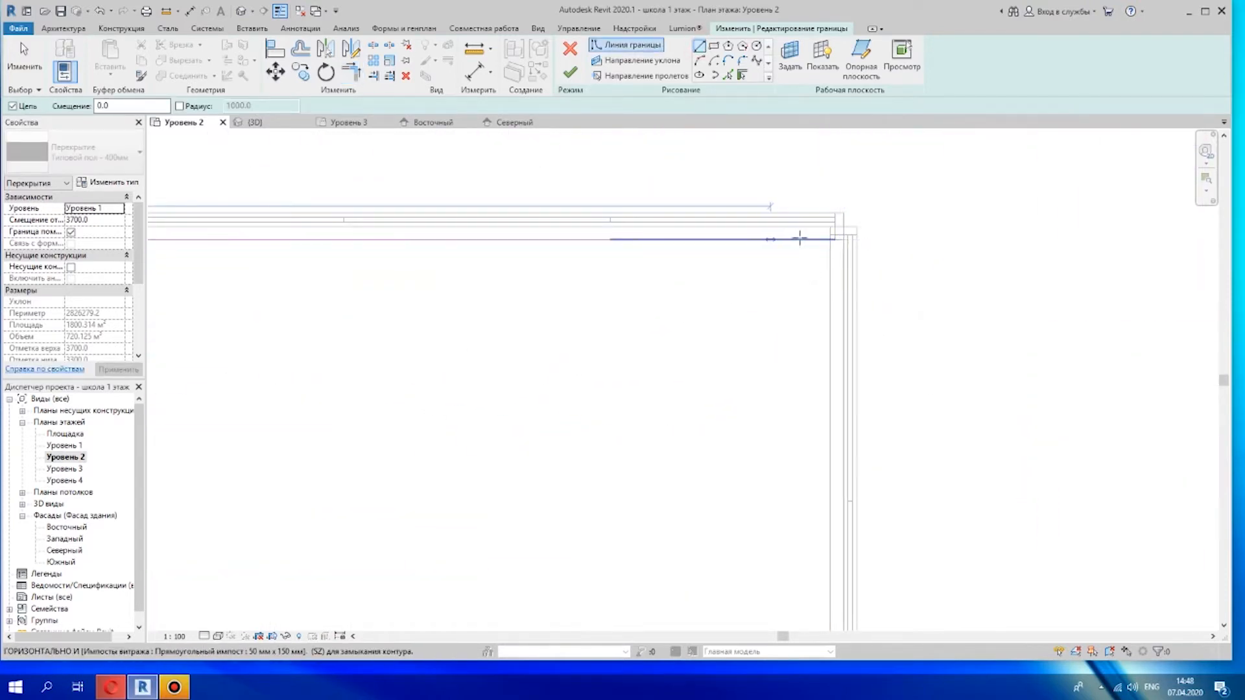
{"action": "left_click", "coordinate": [830, 240]}
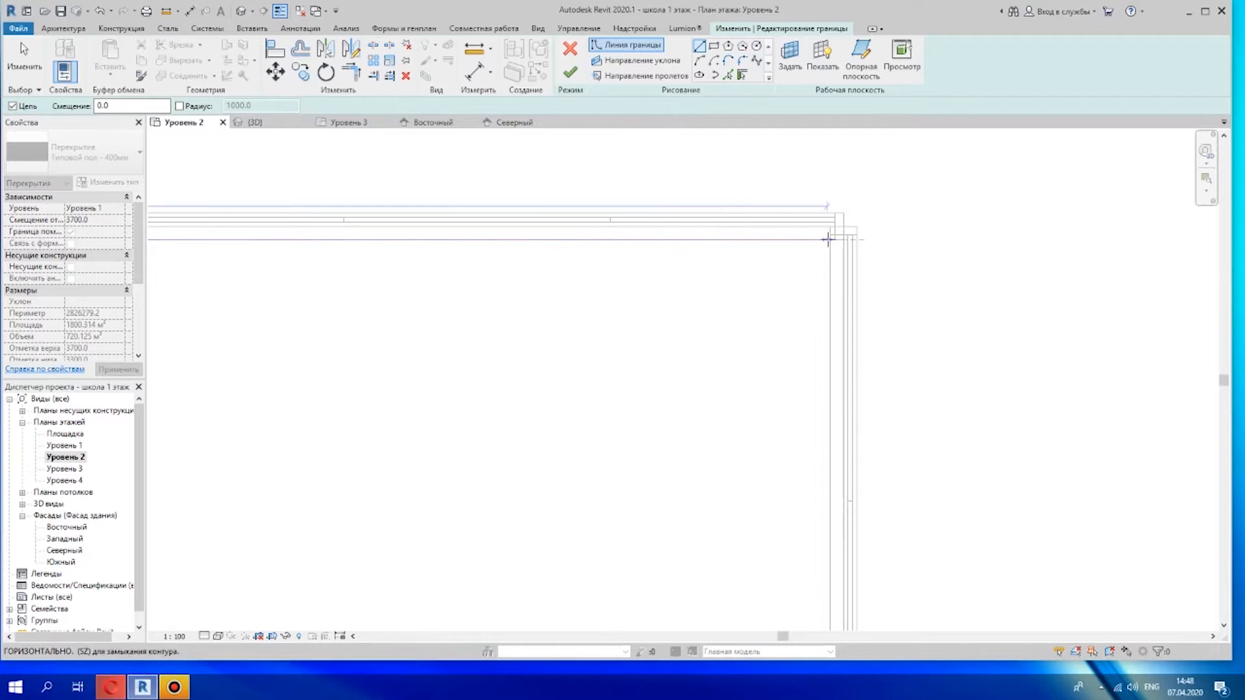
Draw a vertical boundary line from that corner along the curtain wall to the courtyard's lower corner
{"action": "scroll", "coordinate": [832, 461], "scroll_direction": "down", "scroll_amount": 5}
{"action": "middle_click_drag", "start_coordinate": [875, 558], "coordinate": [932, 117]}
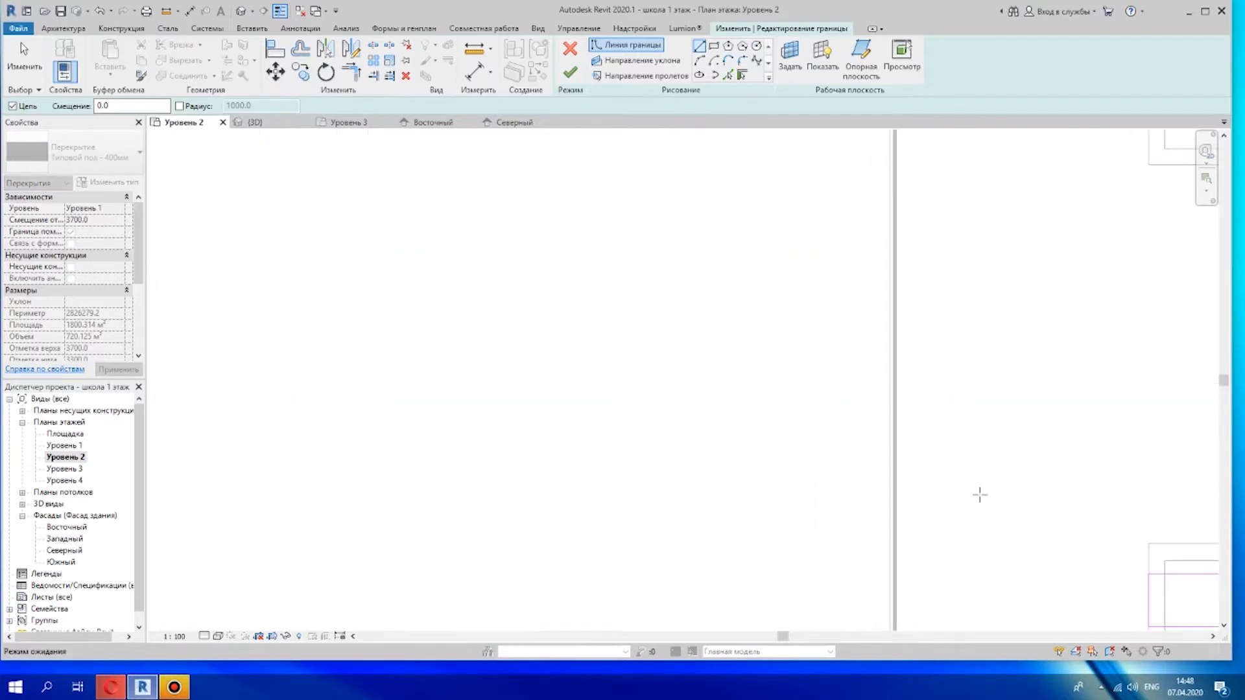
{"action": "scroll", "coordinate": [929, 389], "scroll_direction": "down", "scroll_amount": 3}
{"action": "middle_click_drag", "start_coordinate": [939, 298], "coordinate": [864, 91]}
{"action": "scroll", "coordinate": [830, 493], "scroll_direction": "up", "scroll_amount": 1}
{"action": "middle_click_drag", "start_coordinate": [831, 517], "coordinate": [896, 265]}
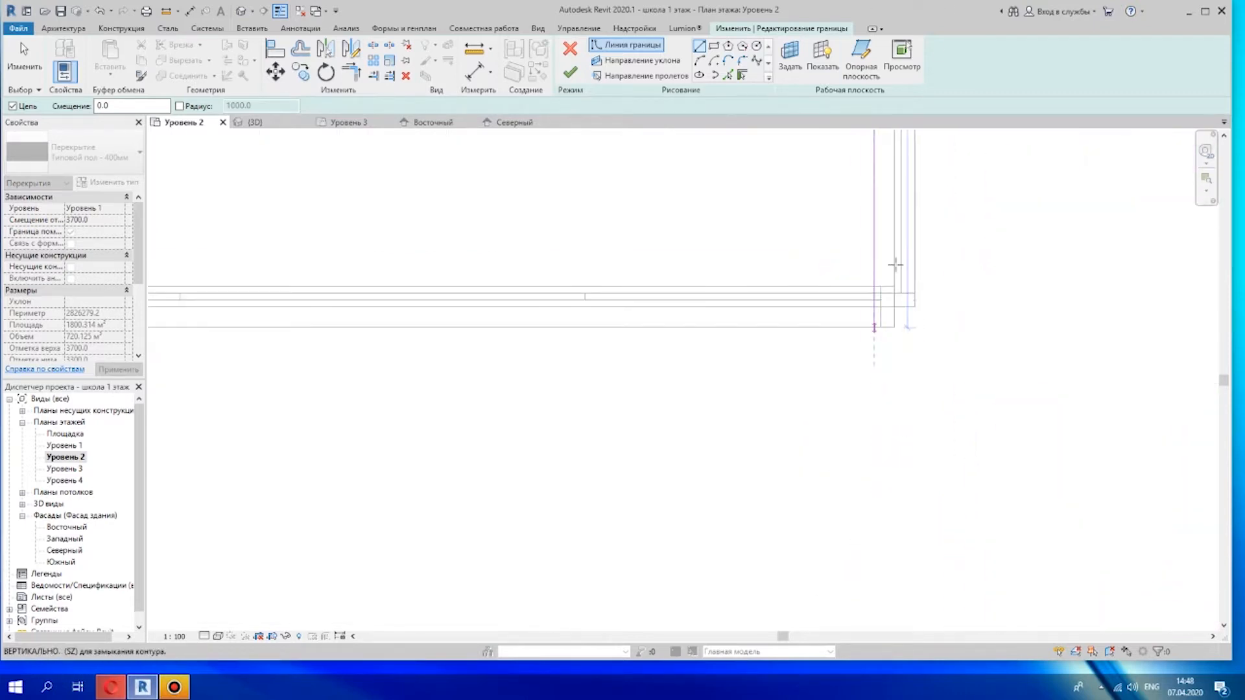
Draw a horizontal boundary line along the courtyard's lower curtain wall to its opposite corner
{"action": "scroll", "coordinate": [645, 300], "scroll_direction": "down", "scroll_amount": 5}
{"action": "middle_click_drag", "start_coordinate": [177, 307], "coordinate": [776, 469]}
{"action": "scroll", "coordinate": [578, 475], "scroll_direction": "up", "scroll_amount": 5}
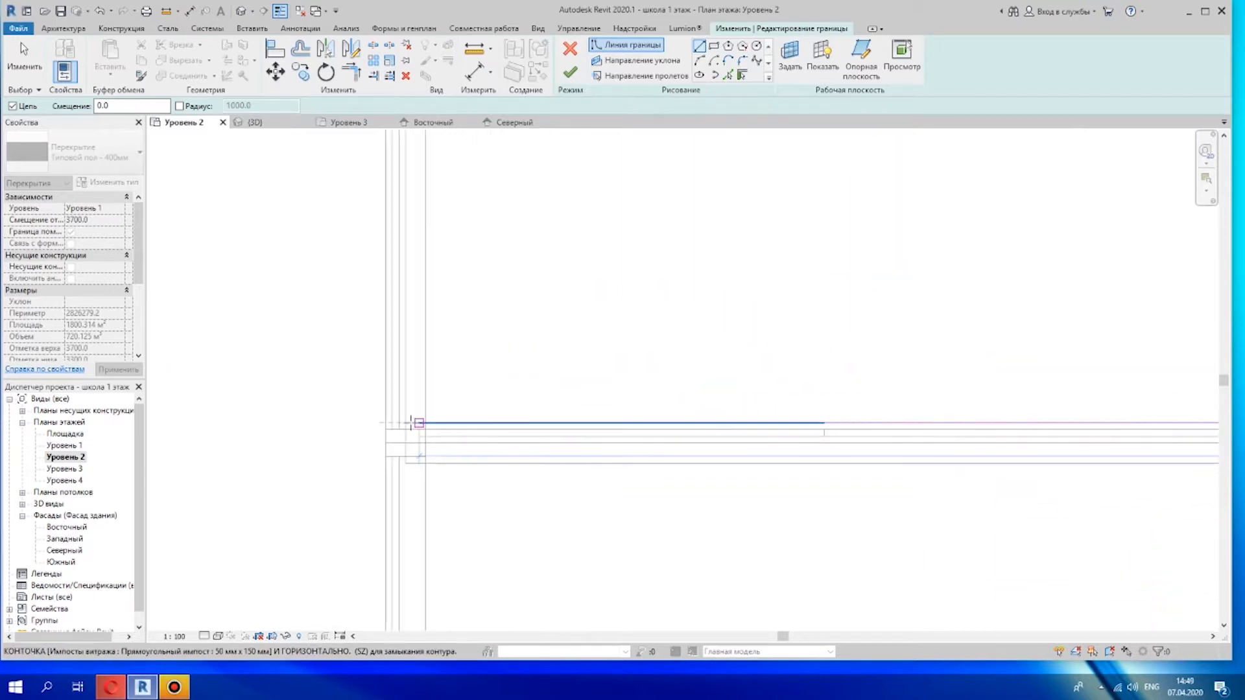
Draw a vertical boundary line from that corner along the side curtain wall to the block's wall edge and end the line command
{"action": "scroll", "coordinate": [592, 441], "scroll_direction": "down", "scroll_amount": 8}
{"action": "scroll", "coordinate": [592, 217], "scroll_direction": "up", "scroll_amount": 5}
{"action": "middle_click_drag", "start_coordinate": [592, 216], "coordinate": [511, 183]}
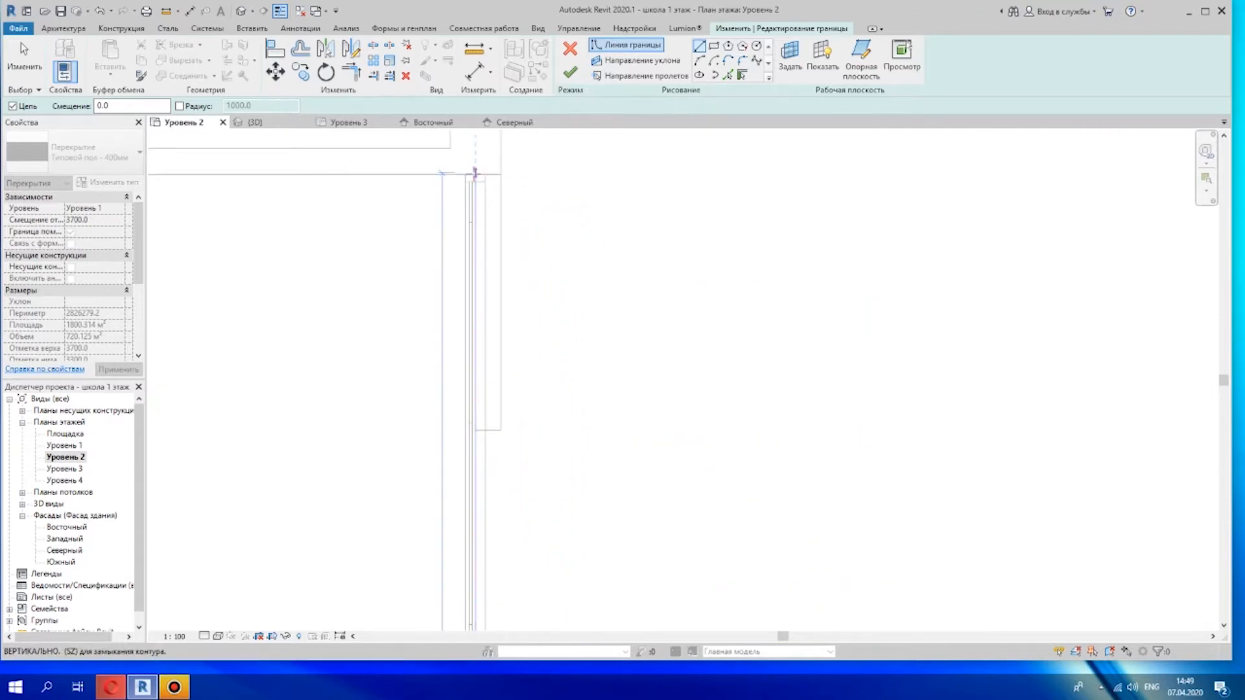
{"action": "scroll", "coordinate": [546, 382], "scroll_direction": "down", "scroll_amount": 3}
{"action": "middle_click_drag", "start_coordinate": [539, 558], "coordinate": [597, 150]}
{"action": "key", "text": "Escape"}
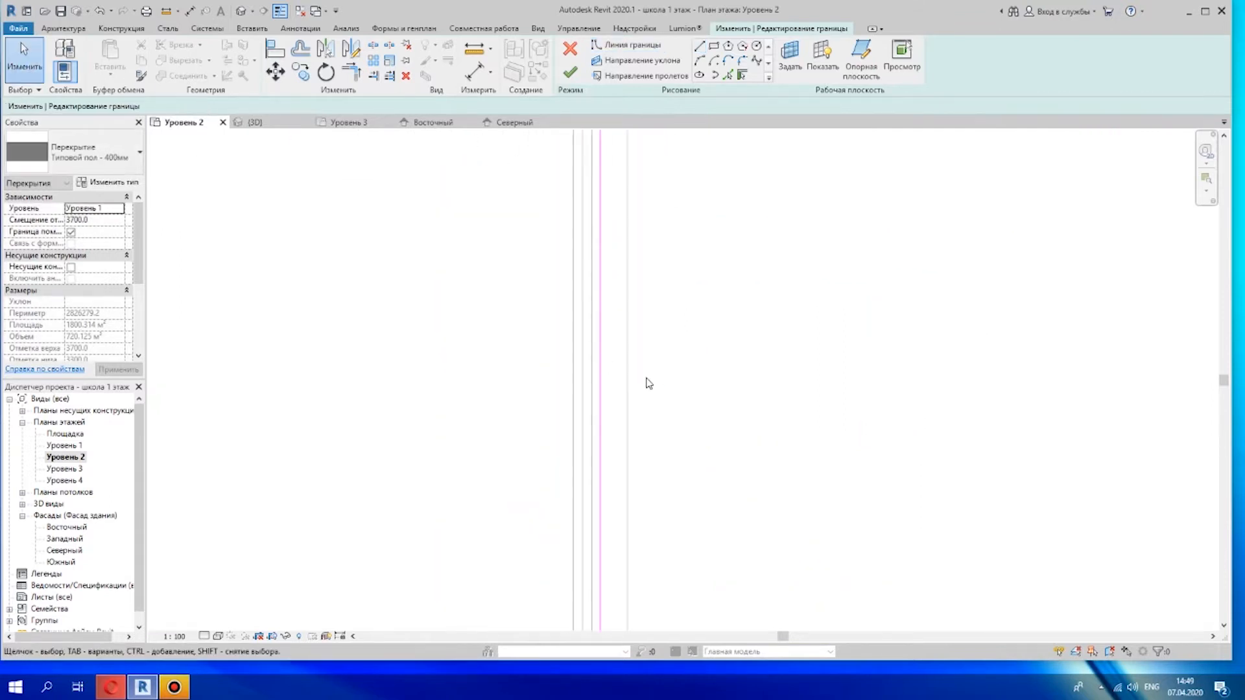
Move the last drawn vertical boundary line onto the neighbouring wall edge
{"action": "left_click_drag", "start_coordinate": [695, 400], "coordinate": [630, 390]}
{"action": "scroll", "coordinate": [820, 428], "scroll_direction": "down", "scroll_amount": 8}
{"action": "middle_click_drag", "start_coordinate": [752, 405], "coordinate": [454, 276]}
{"action": "scroll", "coordinate": [935, 500], "scroll_direction": "up", "scroll_amount": 10}
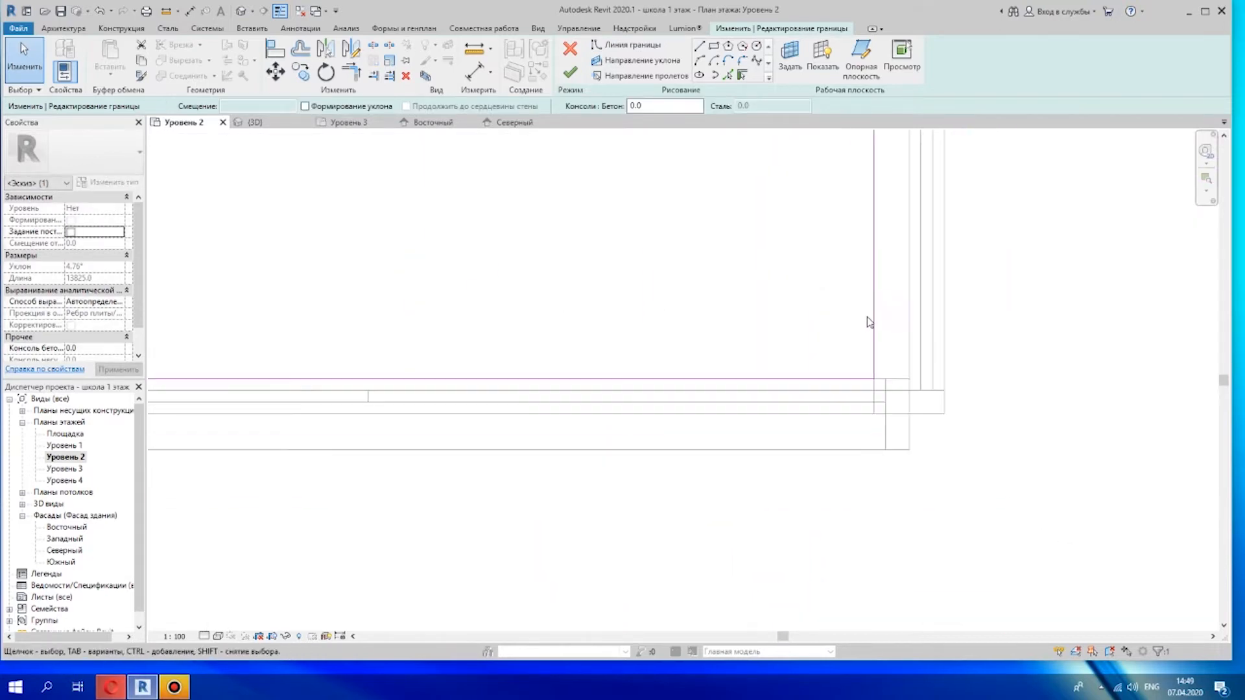
Move the vertical boundary line on the courtyard's opposite side onto the curtain wall's edge
{"action": "left_click_drag", "start_coordinate": [887, 321], "coordinate": [876, 321]}
{"action": "scroll", "coordinate": [1045, 350], "scroll_direction": "down", "scroll_amount": 4}
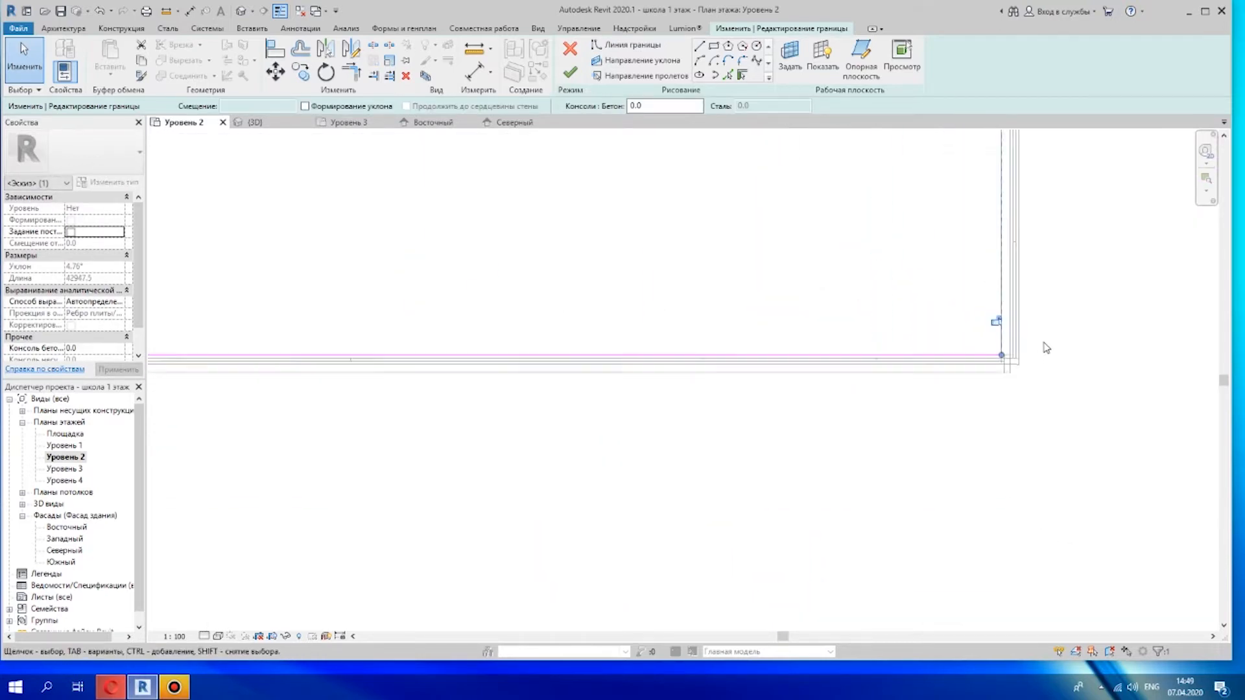
{"action": "left_click", "coordinate": [1046, 347]}
{"action": "scroll", "coordinate": [1064, 332], "scroll_direction": "down", "scroll_amount": 7}
{"action": "middle_click_drag", "start_coordinate": [1087, 317], "coordinate": [839, 462]}
{"action": "scroll", "coordinate": [838, 461], "scroll_direction": "down", "scroll_amount": 6}
{"action": "middle_click_drag", "start_coordinate": [831, 297], "coordinate": [622, 305]}
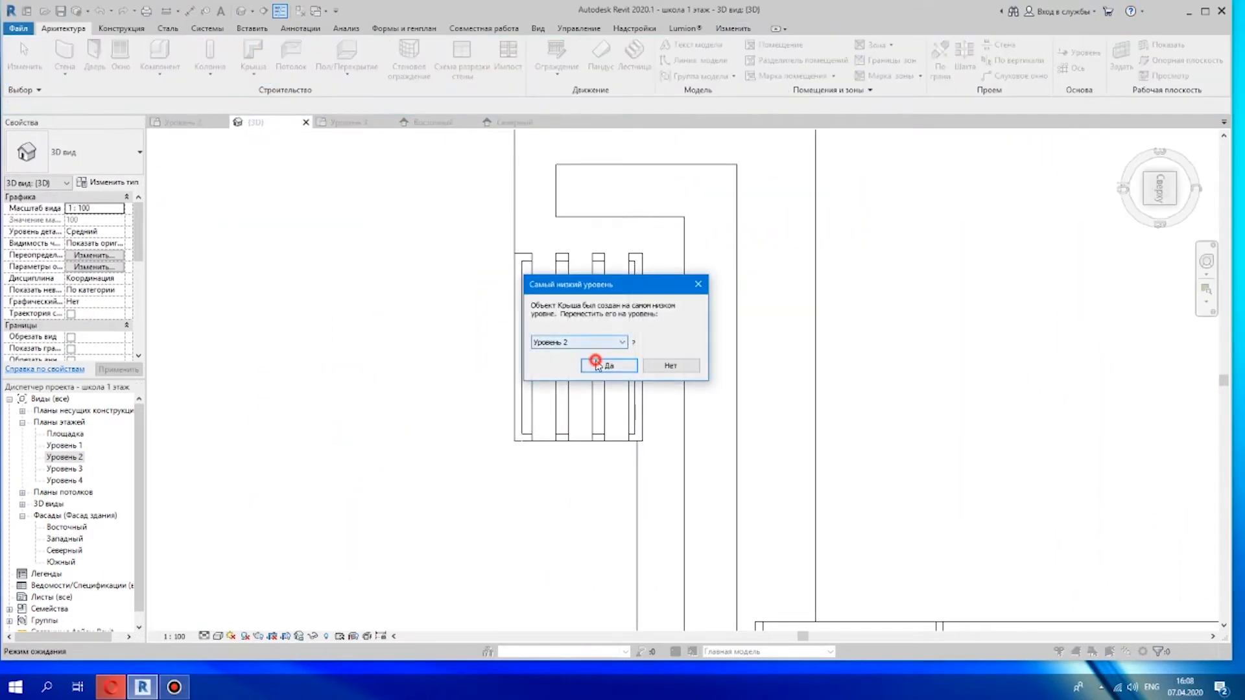
Start a footprint roof on Уровень 2 with the type Наклонное остекление
{"action": "left_click", "coordinate": [596, 363]}
{"action": "left_click", "coordinate": [75, 152]}
{"action": "left_click", "coordinate": [158, 383]}
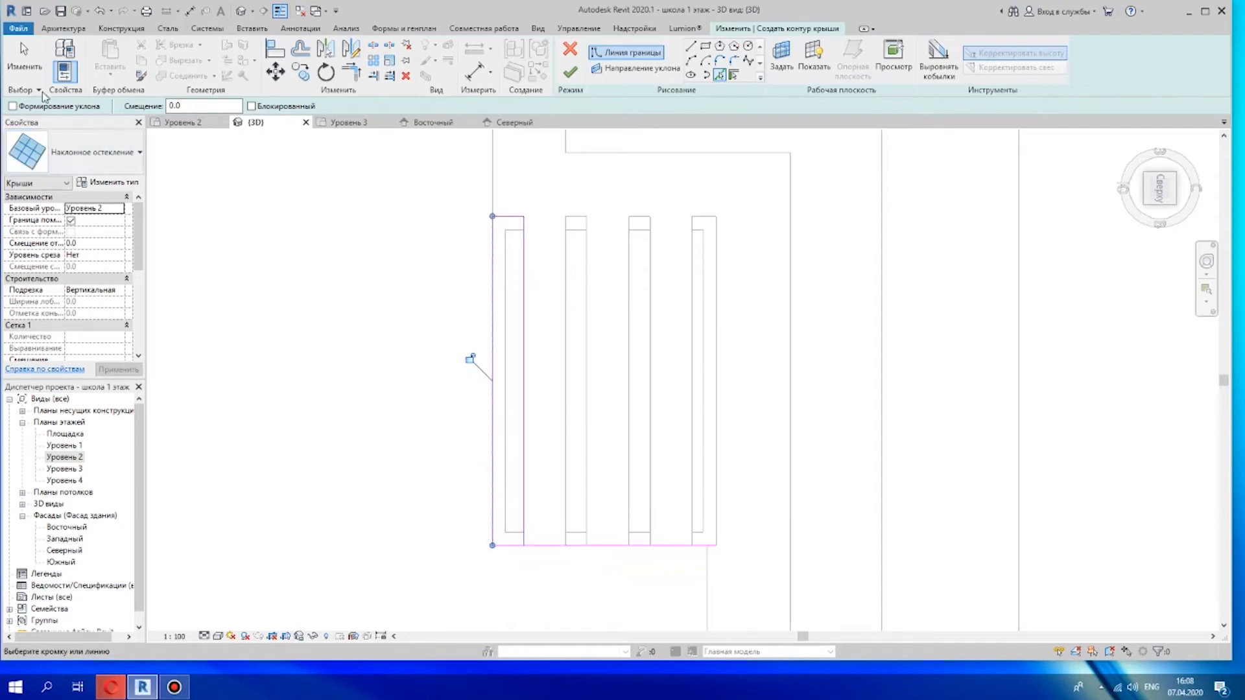
Add the block's end edge to the outline of the outermost slot, shorten it to the slot's width and finish the glazing
{"action": "left_click", "coordinate": [578, 549]}
{"action": "left_click_drag", "start_coordinate": [716, 546], "coordinate": [523, 545]}
{"action": "scroll", "coordinate": [637, 311], "scroll_direction": "down", "scroll_amount": 1}
{"action": "mouse_move", "coordinate": [637, 308]}
{"action": "middle_mouse_down"}
{"action": "mouse_move", "coordinate": [642, 325]}
{"action": "mouse_move", "coordinate": [539, 274]}
{"action": "middle_mouse_up"}
{"action": "left_click", "coordinate": [570, 71]}
Set the new glazing's base level to Уровень 3
{"action": "scroll", "coordinate": [643, 503], "scroll_direction": "down", "scroll_amount": 2}
{"action": "mouse_move", "coordinate": [643, 503]}
{"action": "middle_mouse_down", "text": "shift"}
{"action": "mouse_move", "coordinate": [803, 256]}
{"action": "mouse_move", "coordinate": [795, 241]}
{"action": "middle_mouse_up", "text": "shift"}
{"action": "scroll", "coordinate": [658, 459], "scroll_direction": "up", "scroll_amount": 5}
{"action": "middle_click_drag", "start_coordinate": [764, 523], "coordinate": [682, 268], "text": "shift"}
{"action": "left_click", "coordinate": [119, 208]}
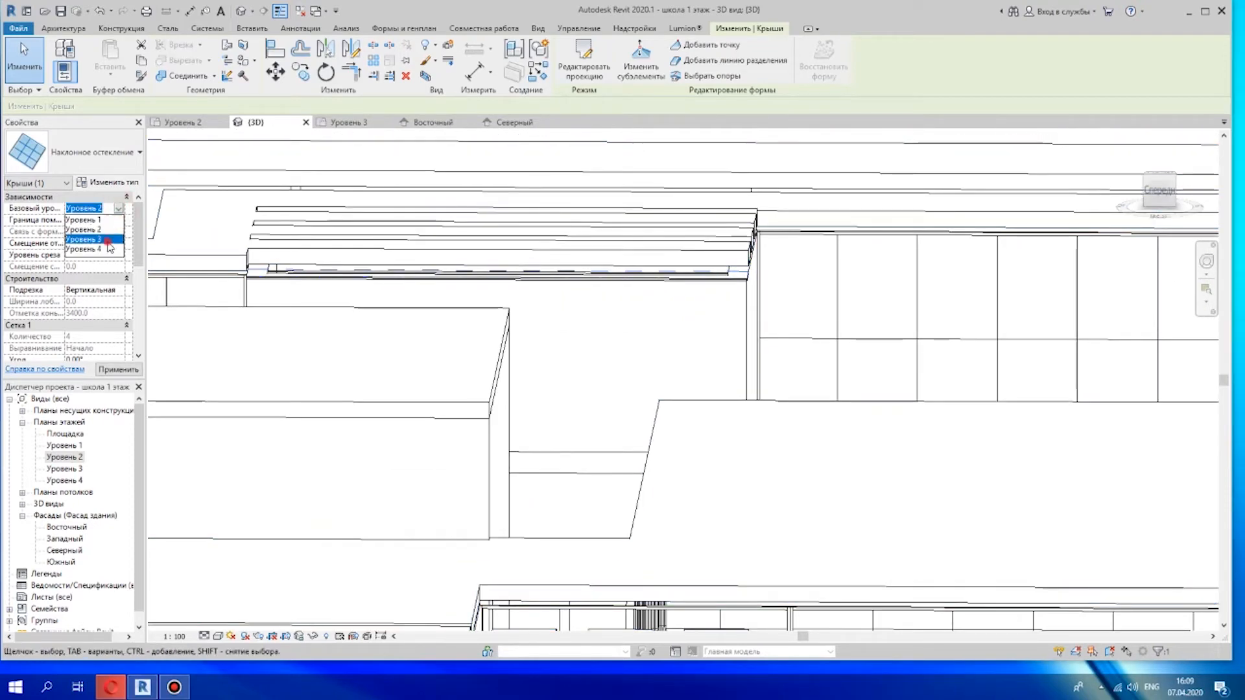
{"action": "left_click", "coordinate": [109, 246]}
Lower the glazing into the slot, to an offset of about -757 from its base level
{"action": "middle_click_drag", "start_coordinate": [623, 308], "coordinate": [812, 398], "text": "shift"}
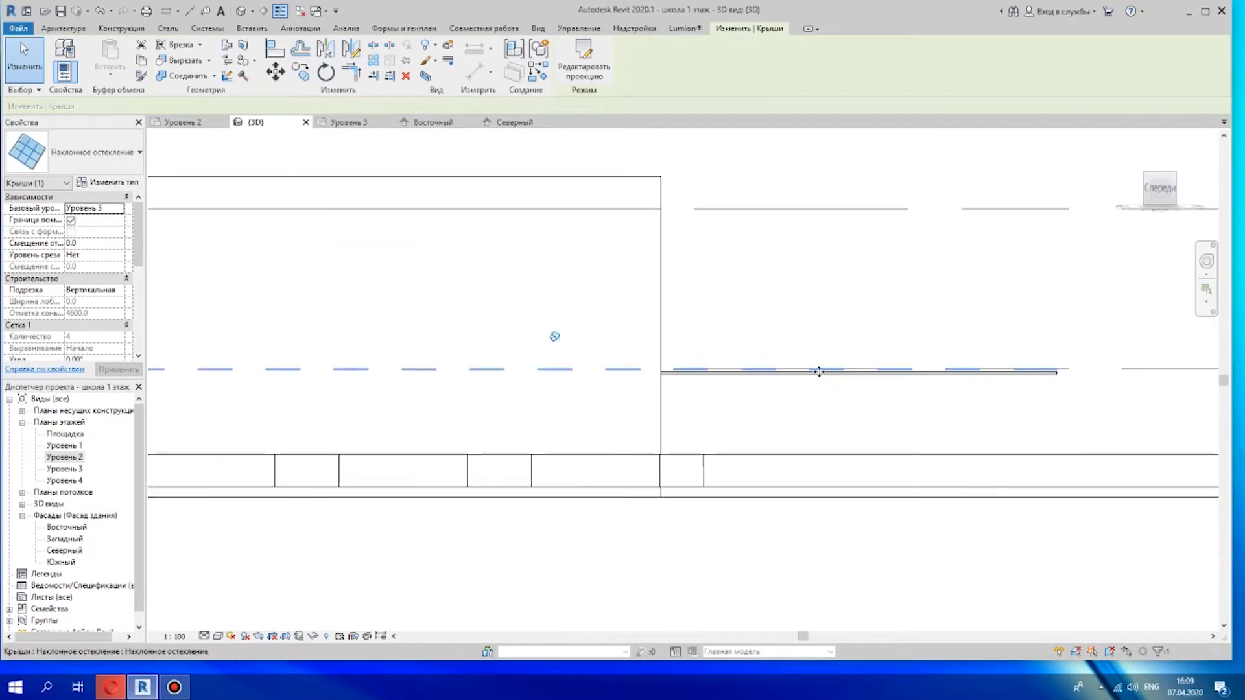
{"action": "left_click_drag", "start_coordinate": [821, 439], "coordinate": [821, 464]}
{"action": "scroll", "coordinate": [820, 452], "scroll_direction": "down", "scroll_amount": 3}
{"action": "middle_click_drag", "start_coordinate": [820, 451], "coordinate": [668, 580], "text": "shift"}
{"action": "scroll", "coordinate": [600, 342], "scroll_direction": "up", "scroll_amount": 3}
{"action": "middle_click_drag", "start_coordinate": [737, 447], "coordinate": [805, 417], "text": "shift"}
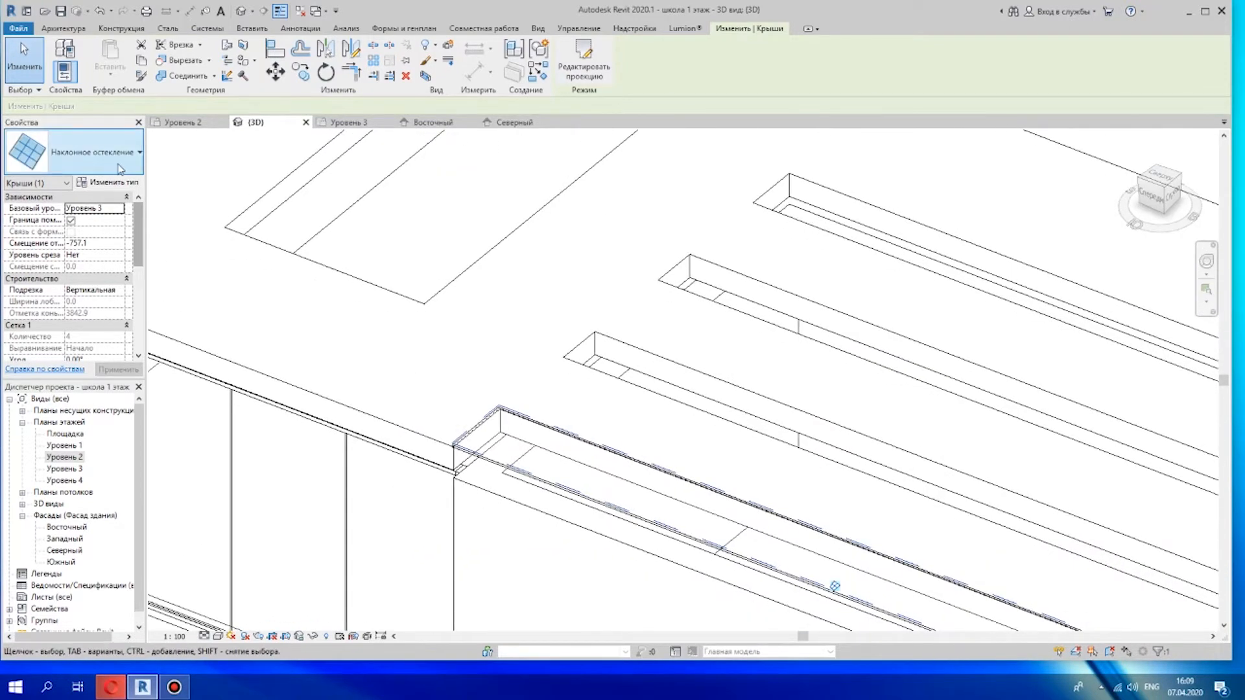
In the glazing's type properties, set grid 1 to a fixed 500 interval, grid 2 to 1000, with rectangular interior mullions on both grids
{"action": "left_click", "coordinate": [110, 184]}
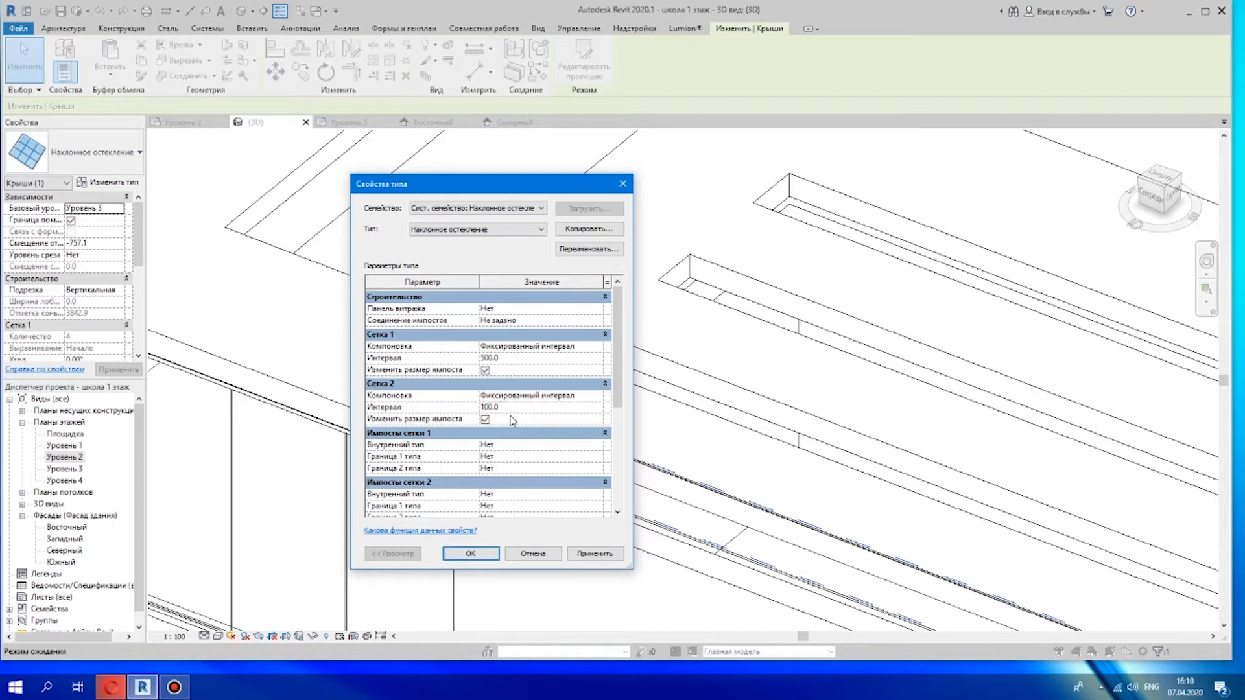
{"action": "scroll", "coordinate": [514, 423], "scroll_direction": "down", "scroll_amount": 1}
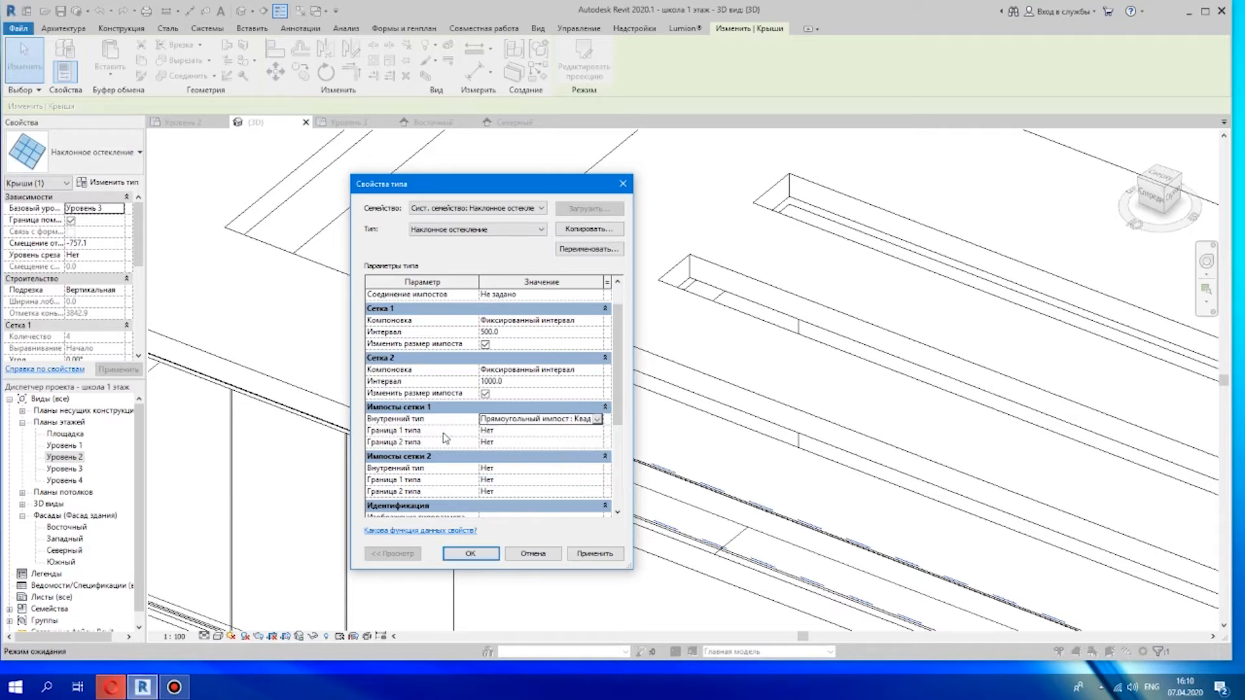
{"action": "scroll", "coordinate": [588, 530], "scroll_direction": "up", "scroll_amount": 5}
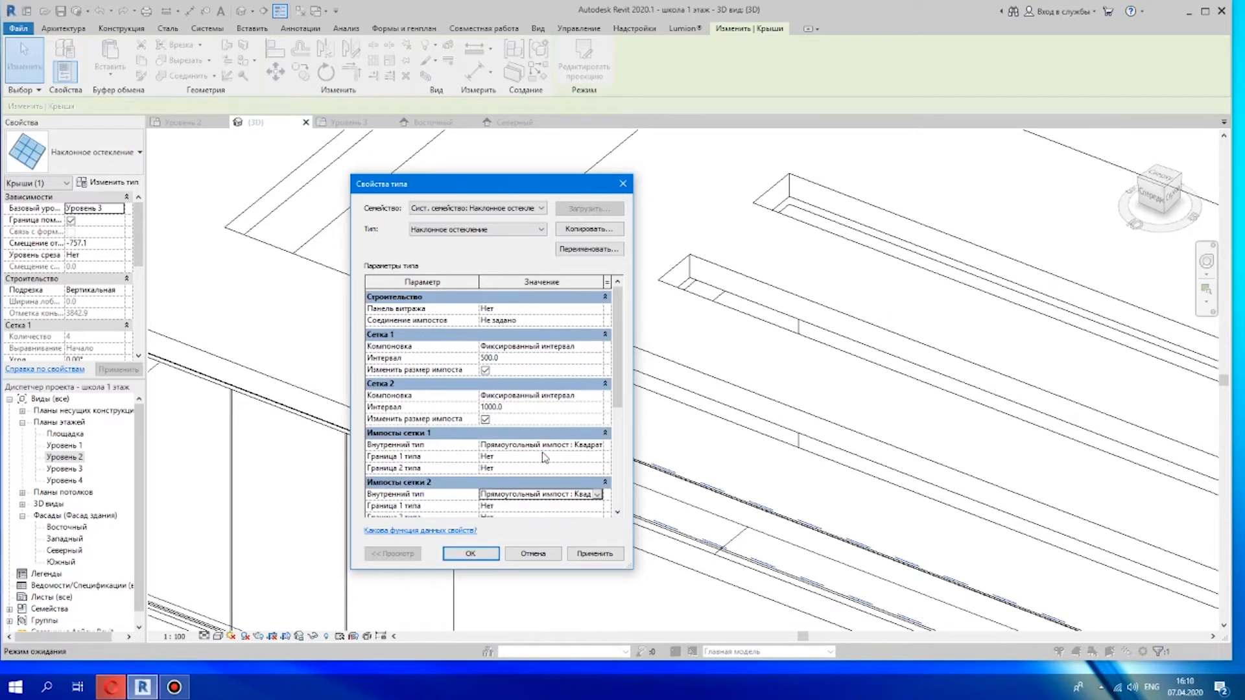
{"action": "left_click", "coordinate": [471, 553]}
Examine the glazing's mullion layout in the 3D view and review its type properties
{"action": "scroll", "coordinate": [760, 570], "scroll_direction": "up", "scroll_amount": 3}
{"action": "scroll", "coordinate": [761, 569], "scroll_direction": "down", "scroll_amount": 3}
{"action": "middle_click_drag", "start_coordinate": [834, 583], "coordinate": [869, 564], "text": "shift"}
{"action": "middle_click_drag", "start_coordinate": [869, 564], "coordinate": [733, 370]}
{"action": "scroll", "coordinate": [733, 370], "scroll_direction": "up", "scroll_amount": 1}
{"action": "middle_click_drag", "start_coordinate": [733, 370], "coordinate": [674, 518], "text": "shift"}
{"action": "scroll", "coordinate": [228, 233], "scroll_direction": "up", "scroll_amount": 2}
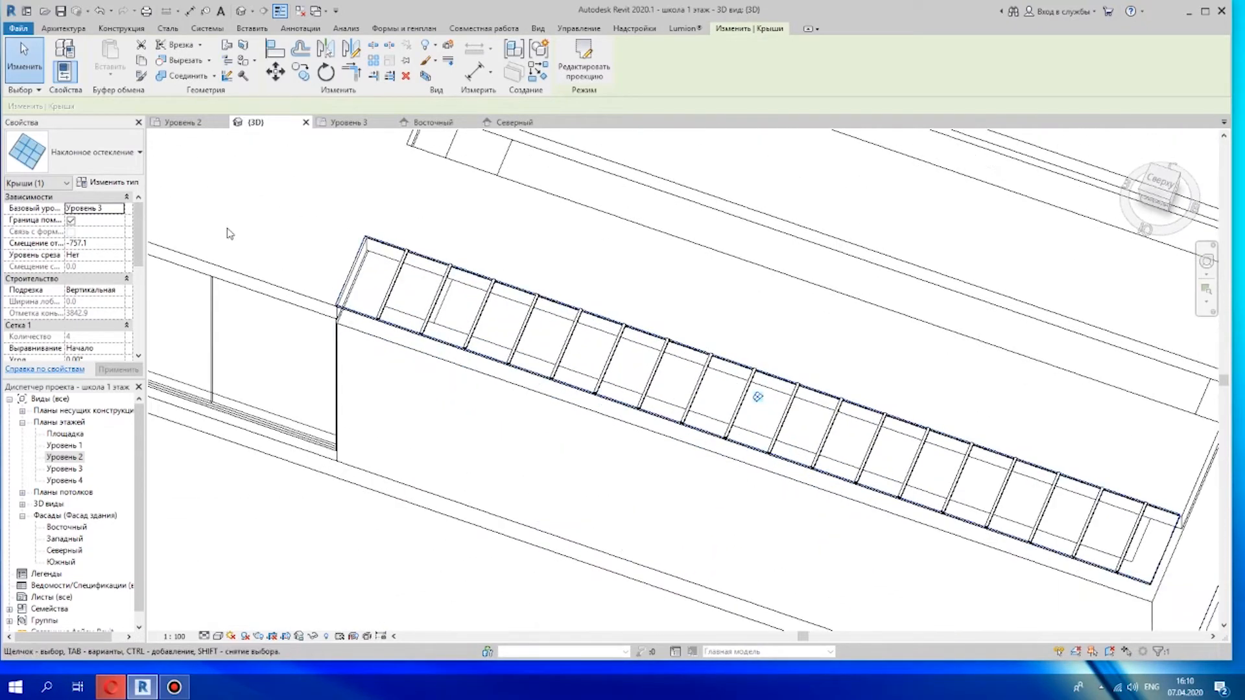
{"action": "left_click", "coordinate": [111, 183]}
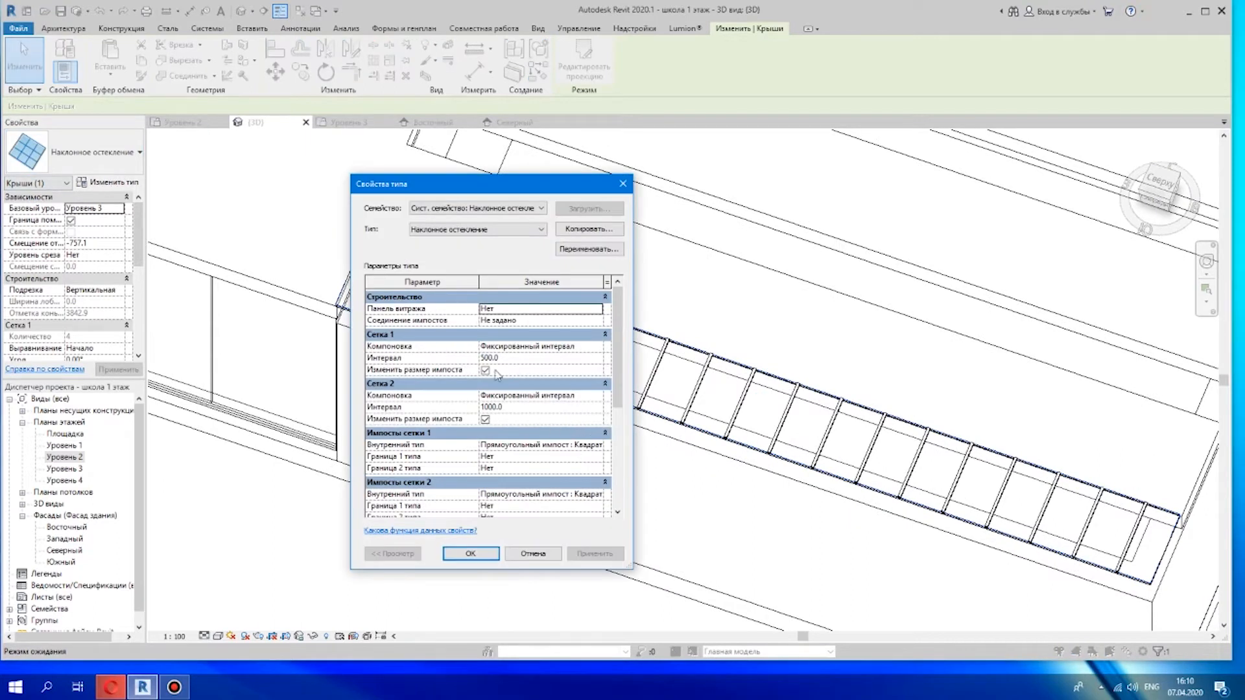
{"action": "left_click", "coordinate": [471, 553]}
{"action": "middle_click_drag", "start_coordinate": [752, 415], "coordinate": [662, 512], "text": "shift"}
{"action": "scroll", "coordinate": [738, 461], "scroll_direction": "up", "scroll_amount": 2}
{"action": "scroll", "coordinate": [739, 460], "scroll_direction": "down", "scroll_amount": 2}
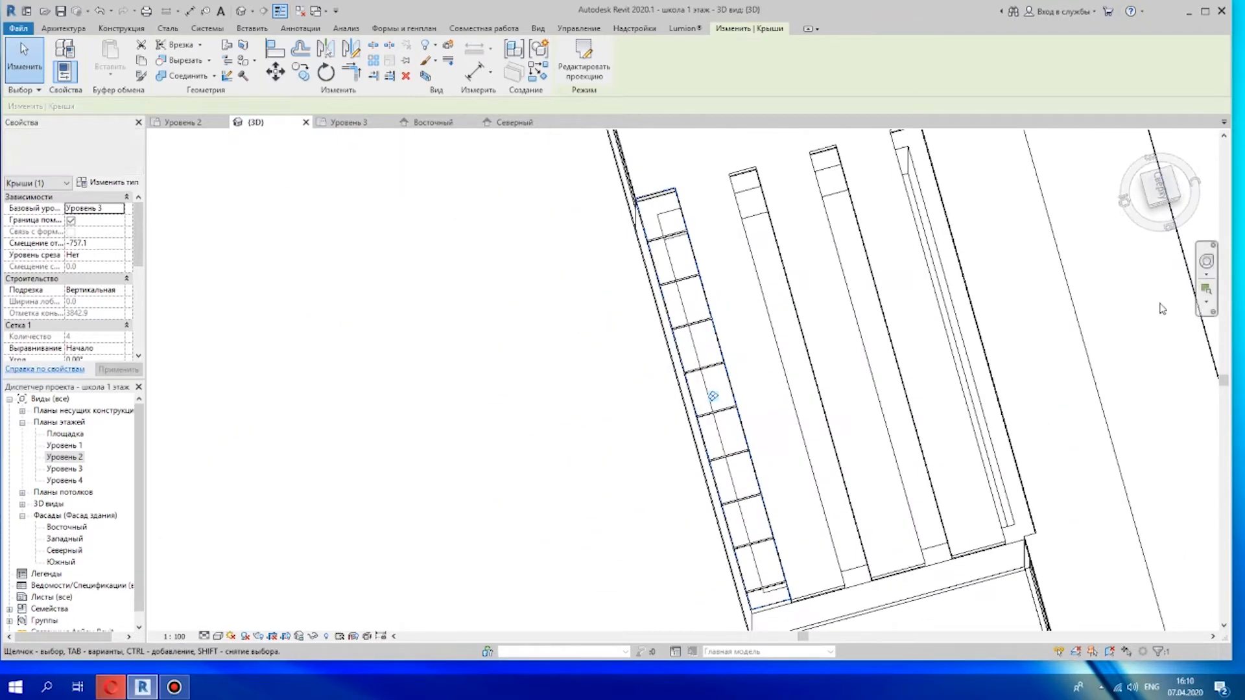
In the top view, copy the glazing from the first slot to the slot on the block's opposite side
{"action": "left_click", "coordinate": [1166, 183]}
{"action": "middle_click_drag", "start_coordinate": [749, 604], "coordinate": [685, 488]}
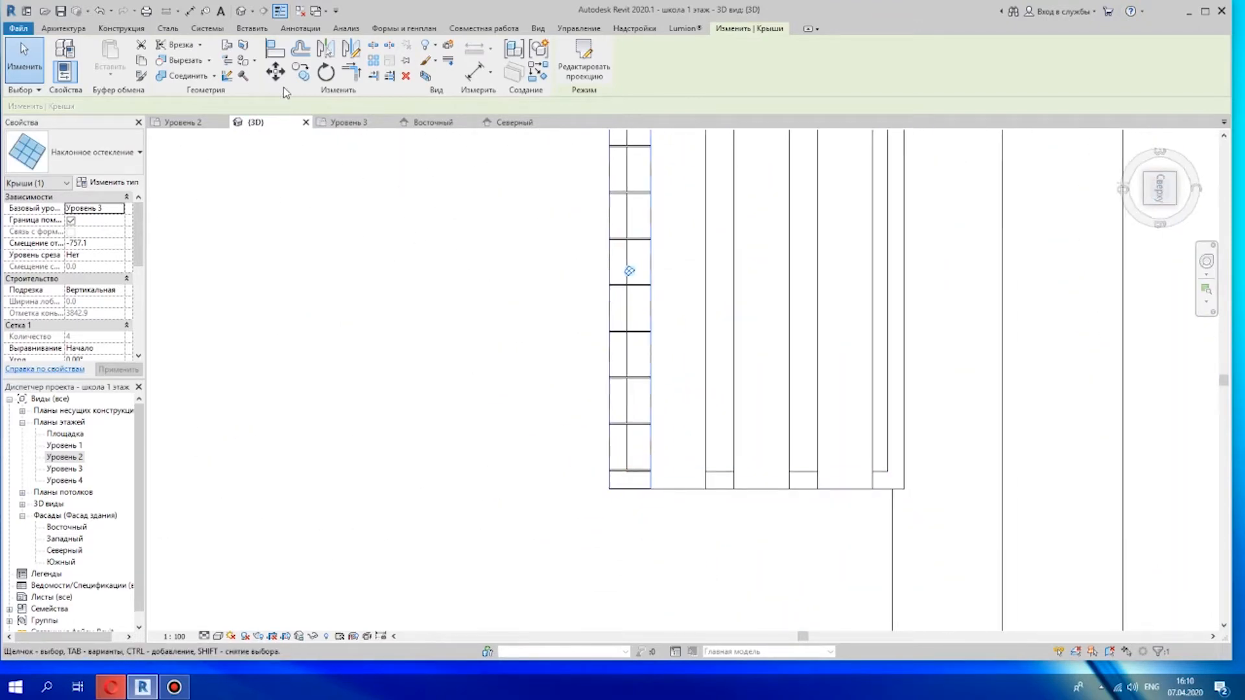
{"action": "scroll", "coordinate": [603, 494], "scroll_direction": "up", "scroll_amount": 4}
{"action": "left_click", "coordinate": [615, 487]}
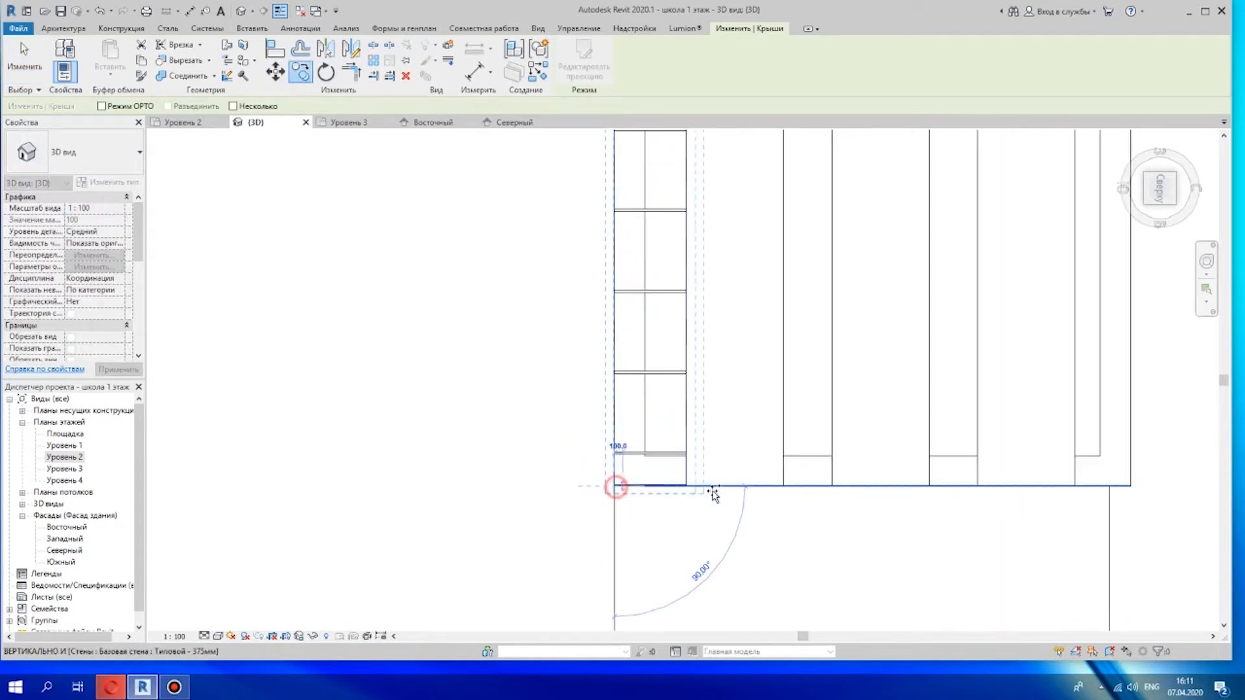
{"action": "left_click", "coordinate": [1078, 486]}
{"action": "scroll", "coordinate": [1159, 508], "scroll_direction": "down", "scroll_amount": 5}
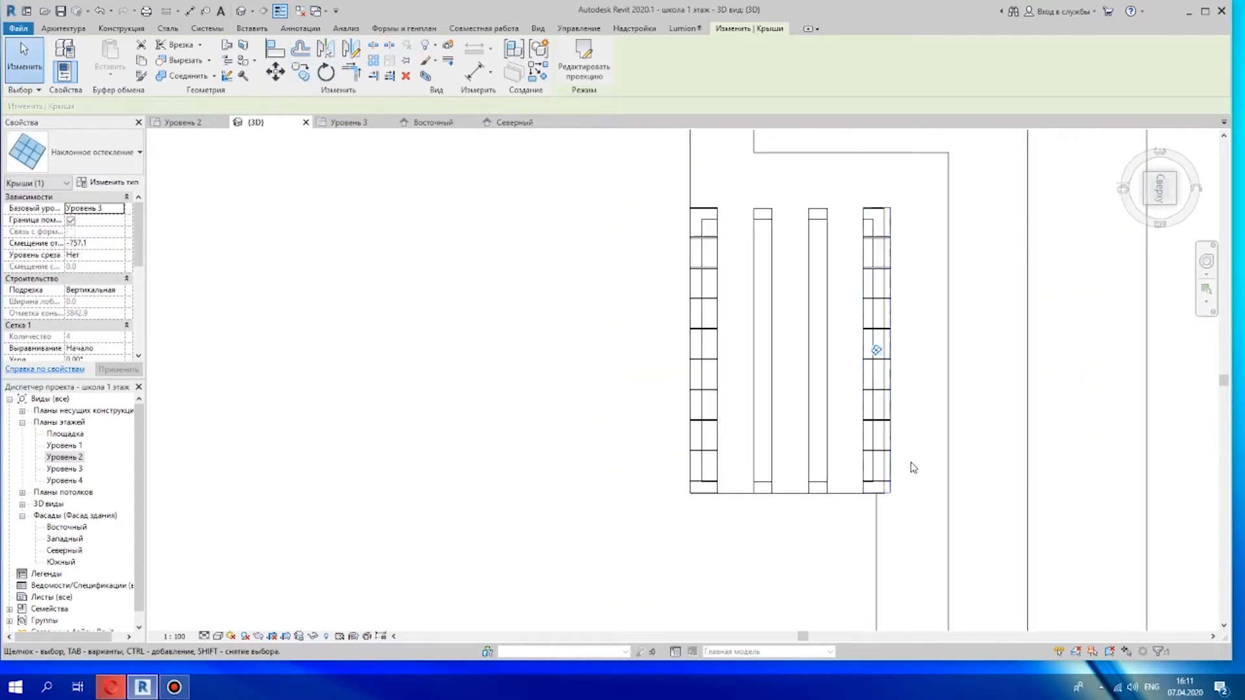
Edit the copied glazing's footprint and move its outer long edge inward
{"action": "left_click", "coordinate": [574, 70]}
{"action": "scroll", "coordinate": [773, 434], "scroll_direction": "up", "scroll_amount": 4}
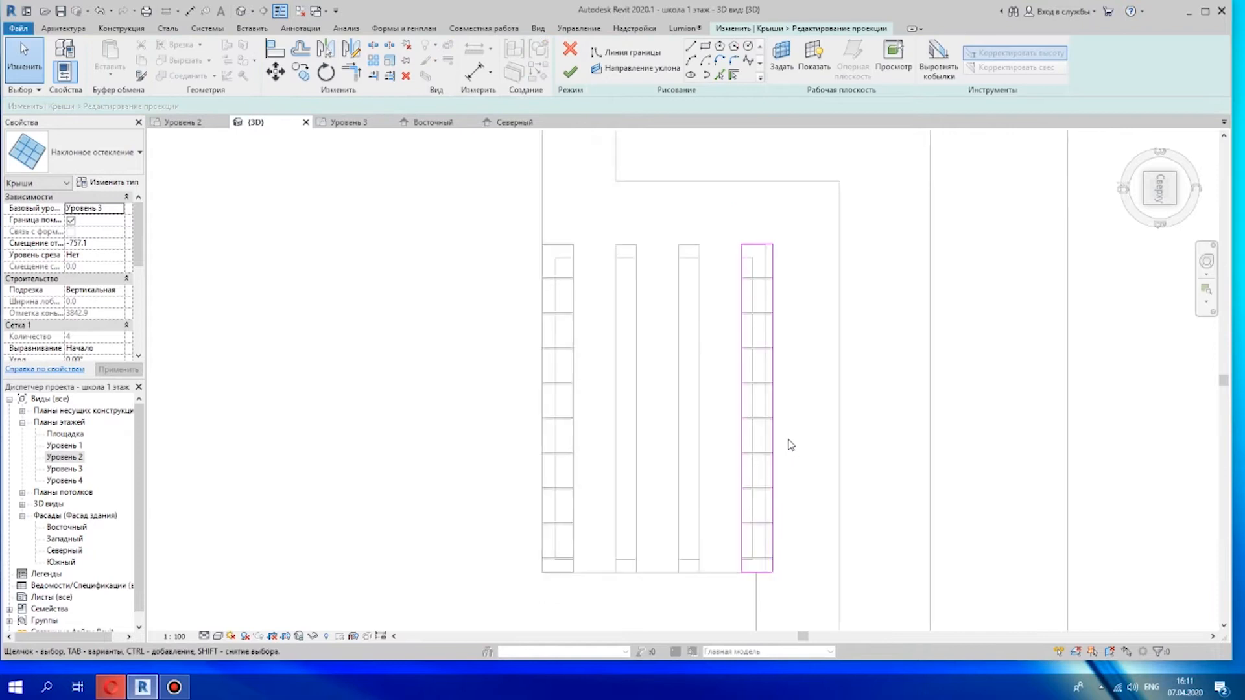
{"action": "left_click_drag", "start_coordinate": [764, 446], "coordinate": [764, 448]}
Move the lower short edge of the copied glazing's footprint onto the end of the slot
{"action": "scroll", "coordinate": [795, 450], "scroll_direction": "down", "scroll_amount": 6}
{"action": "middle_click_drag", "start_coordinate": [807, 460], "coordinate": [797, 425]}
{"action": "scroll", "coordinate": [757, 464], "scroll_direction": "up", "scroll_amount": 8}
{"action": "scroll", "coordinate": [772, 535], "scroll_direction": "up", "scroll_amount": 1}
{"action": "scroll", "coordinate": [785, 542], "scroll_direction": "up", "scroll_amount": 1}
{"action": "left_click_drag", "start_coordinate": [777, 582], "coordinate": [781, 525]}
Align the upper short edge of the copied glazing's footprint with the slot's end and finish the footprint edit
{"action": "scroll", "coordinate": [800, 522], "scroll_direction": "down", "scroll_amount": 3}
{"action": "middle_click_drag", "start_coordinate": [855, 156], "coordinate": [864, 409]}
{"action": "scroll", "coordinate": [856, 279], "scroll_direction": "up", "scroll_amount": 2}
{"action": "scroll", "coordinate": [778, 271], "scroll_direction": "up", "scroll_amount": 2}
{"action": "mouse_move", "coordinate": [734, 277]}
{"action": "left_mouse_down"}
{"action": "mouse_move", "coordinate": [736, 305]}
{"action": "mouse_move", "coordinate": [729, 278]}
{"action": "left_mouse_up"}
{"action": "scroll", "coordinate": [895, 470], "scroll_direction": "down", "scroll_amount": 5}
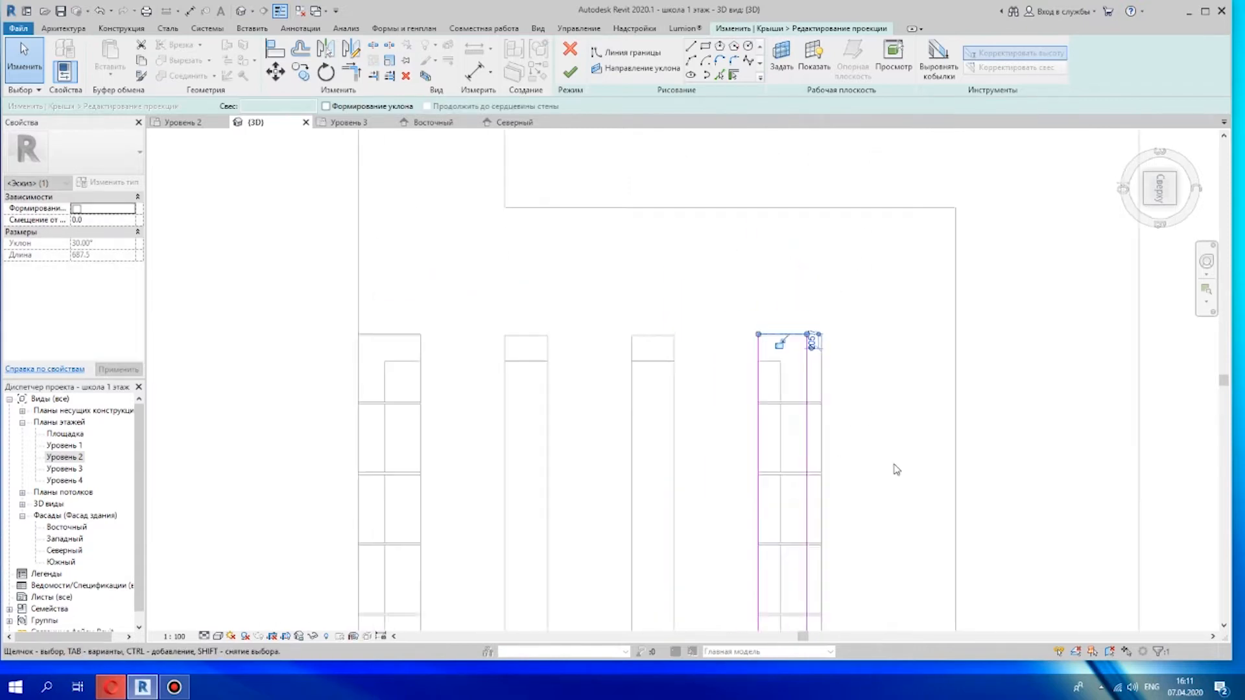
{"action": "left_click", "coordinate": [570, 71]}
Edit the first glazing's footprint and align its lower short edge with the block's wall edge
{"action": "left_click", "coordinate": [786, 359]}
{"action": "left_click", "coordinate": [624, 313]}
{"action": "middle_click_drag", "start_coordinate": [676, 269], "coordinate": [795, 172]}
{"action": "left_click", "coordinate": [563, 68]}
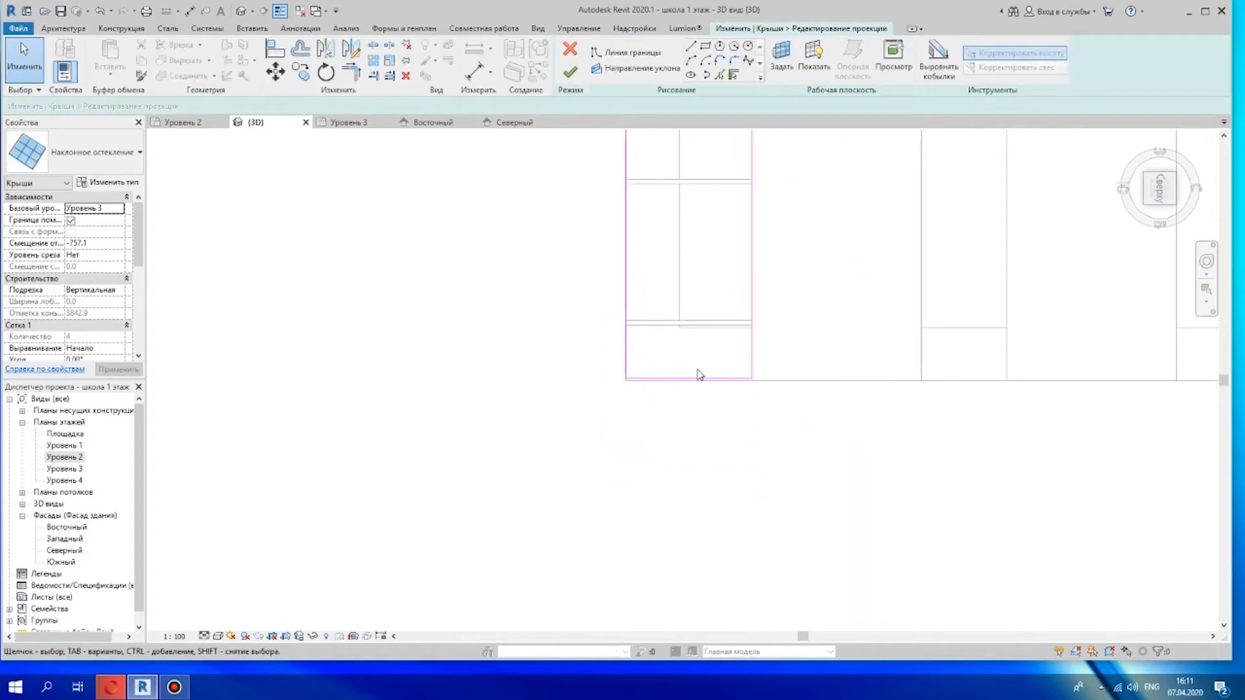
{"action": "left_click_drag", "start_coordinate": [707, 384], "coordinate": [708, 381]}
{"action": "scroll", "coordinate": [733, 366], "scroll_direction": "down", "scroll_amount": 3}
Align the upper short edge of the first glazing's footprint with the slot's end and finish the footprint edit
{"action": "middle_click_drag", "start_coordinate": [754, 201], "coordinate": [767, 500]}
{"action": "scroll", "coordinate": [719, 246], "scroll_direction": "up", "scroll_amount": 5}
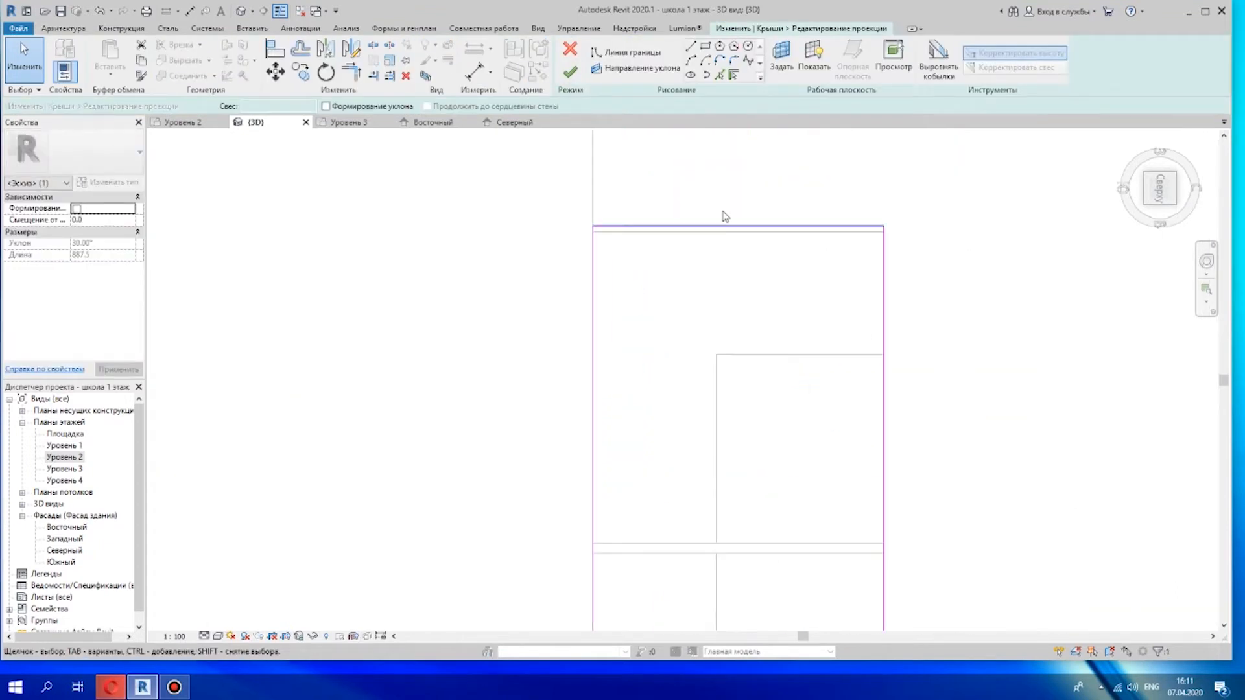
{"action": "left_click_drag", "start_coordinate": [724, 241], "coordinate": [724, 224]}
{"action": "scroll", "coordinate": [880, 290], "scroll_direction": "down", "scroll_amount": 3}
{"action": "scroll", "coordinate": [822, 267], "scroll_direction": "up", "scroll_amount": 2}
{"action": "left_click_drag", "start_coordinate": [820, 268], "coordinate": [818, 263]}
{"action": "scroll", "coordinate": [1032, 342], "scroll_direction": "down", "scroll_amount": 5}
{"action": "middle_click_drag", "start_coordinate": [1066, 380], "coordinate": [688, 276]}
{"action": "left_click", "coordinate": [573, 72]}
{"action": "scroll", "coordinate": [847, 453], "scroll_direction": "down", "scroll_amount": 4}
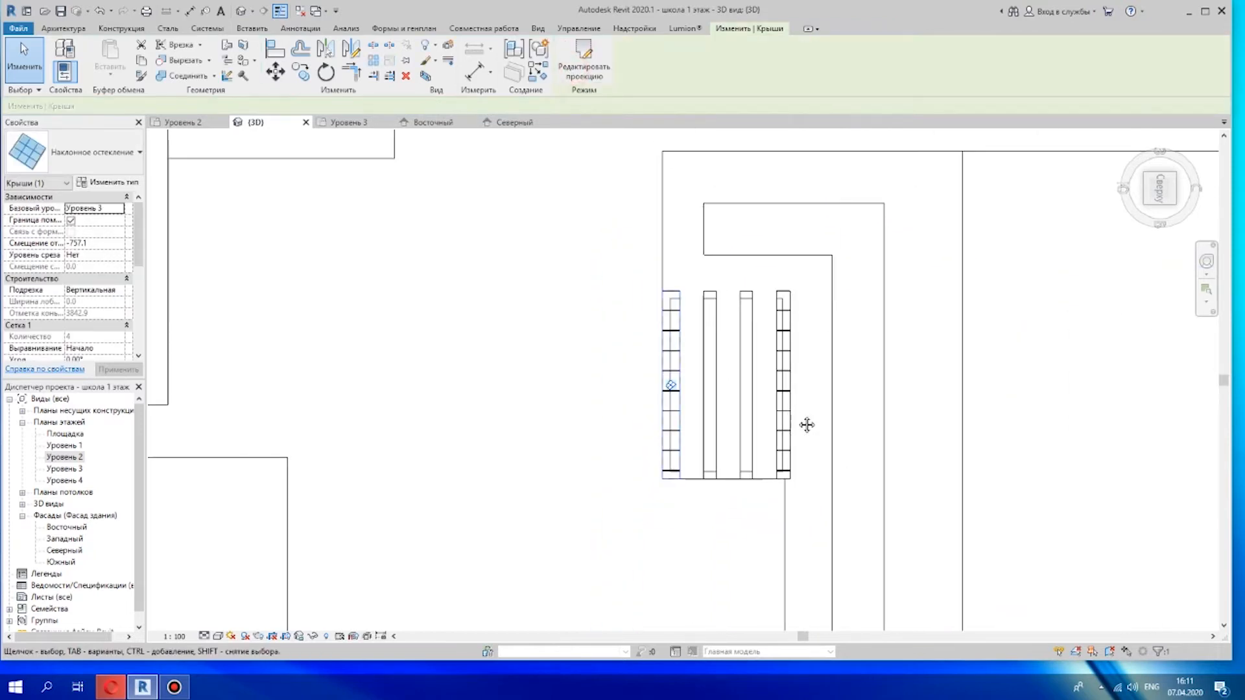
{"action": "scroll", "coordinate": [708, 375], "scroll_direction": "up", "scroll_amount": 5}
{"action": "middle_click_drag", "start_coordinate": [553, 496], "coordinate": [421, 477], "text": "shift"}
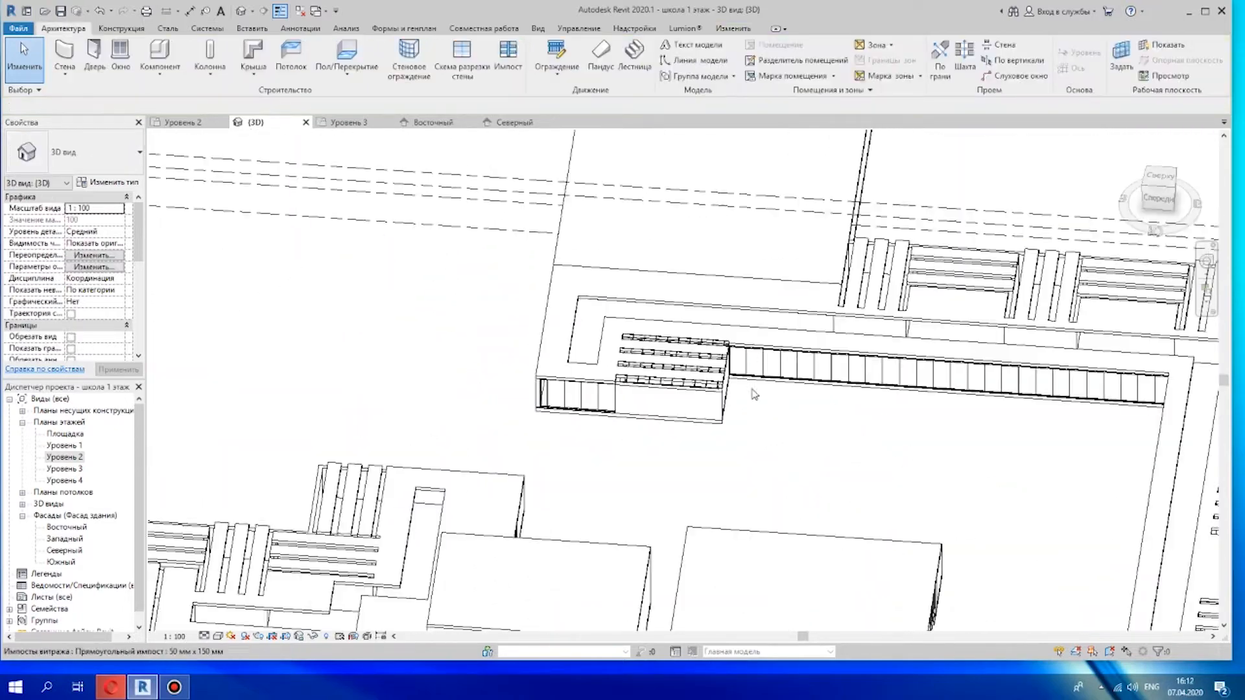
Copy the four selected sloped glazing panels onto the next group of slots near the slab's corner
{"action": "scroll", "coordinate": [753, 393], "scroll_direction": "up", "scroll_amount": 3}
{"action": "middle_click_drag", "start_coordinate": [751, 441], "coordinate": [681, 441], "text": "shift"}
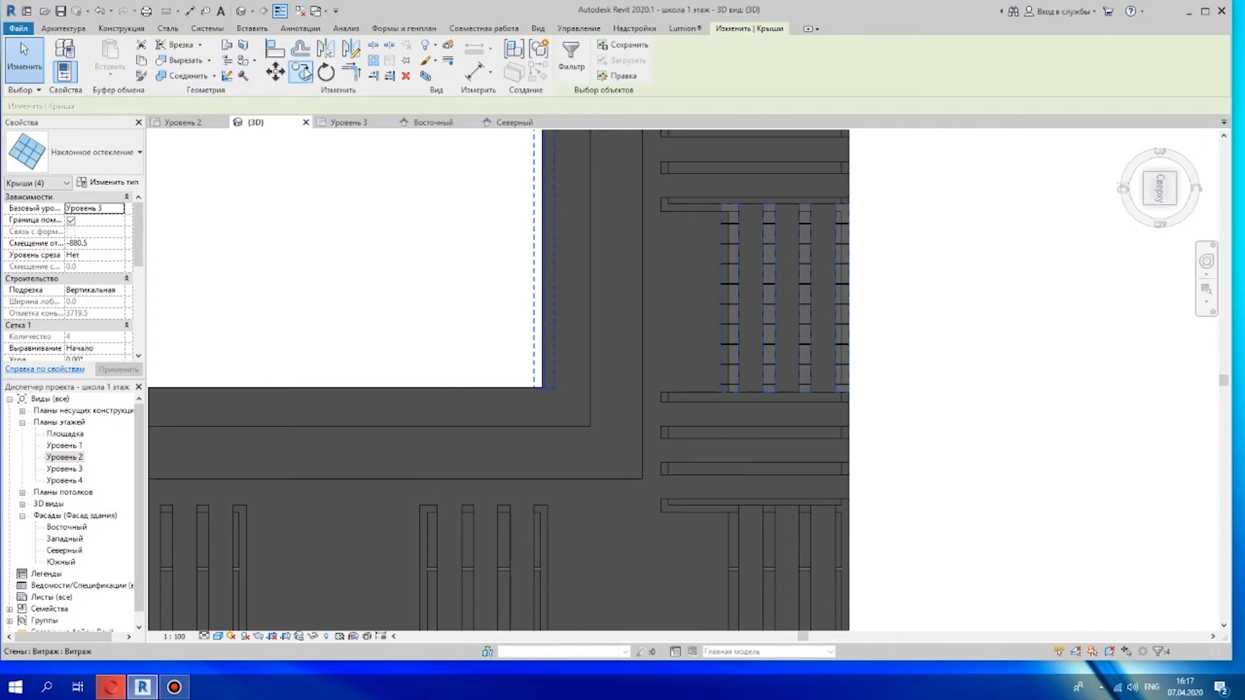
{"action": "left_click", "coordinate": [306, 73]}
{"action": "scroll", "coordinate": [675, 341], "scroll_direction": "up", "scroll_amount": 6}
{"action": "left_click", "coordinate": [769, 451]}
{"action": "scroll", "coordinate": [749, 538], "scroll_direction": "down", "scroll_amount": 4}
{"action": "middle_click_drag", "start_coordinate": [749, 538], "coordinate": [678, 186]}
{"action": "middle_click_drag", "start_coordinate": [768, 594], "coordinate": [807, 550]}
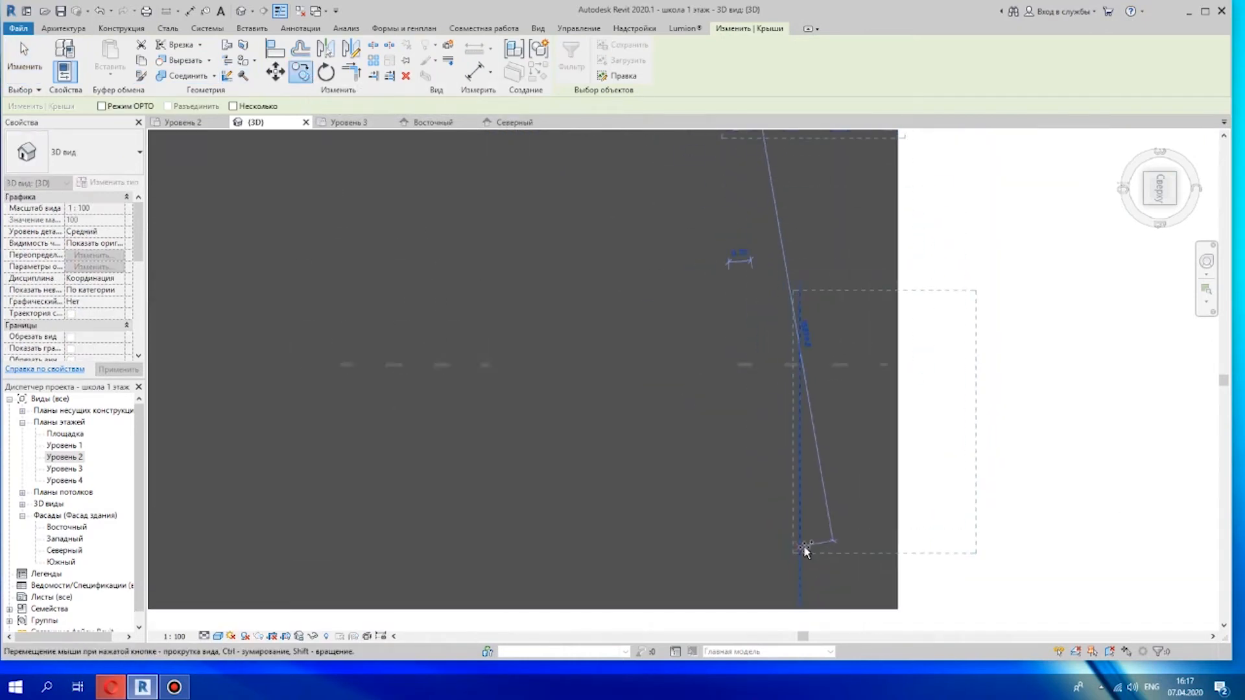
{"action": "scroll", "coordinate": [806, 551], "scroll_direction": "down", "scroll_amount": 1}
{"action": "scroll", "coordinate": [764, 594], "scroll_direction": "up", "scroll_amount": 3}
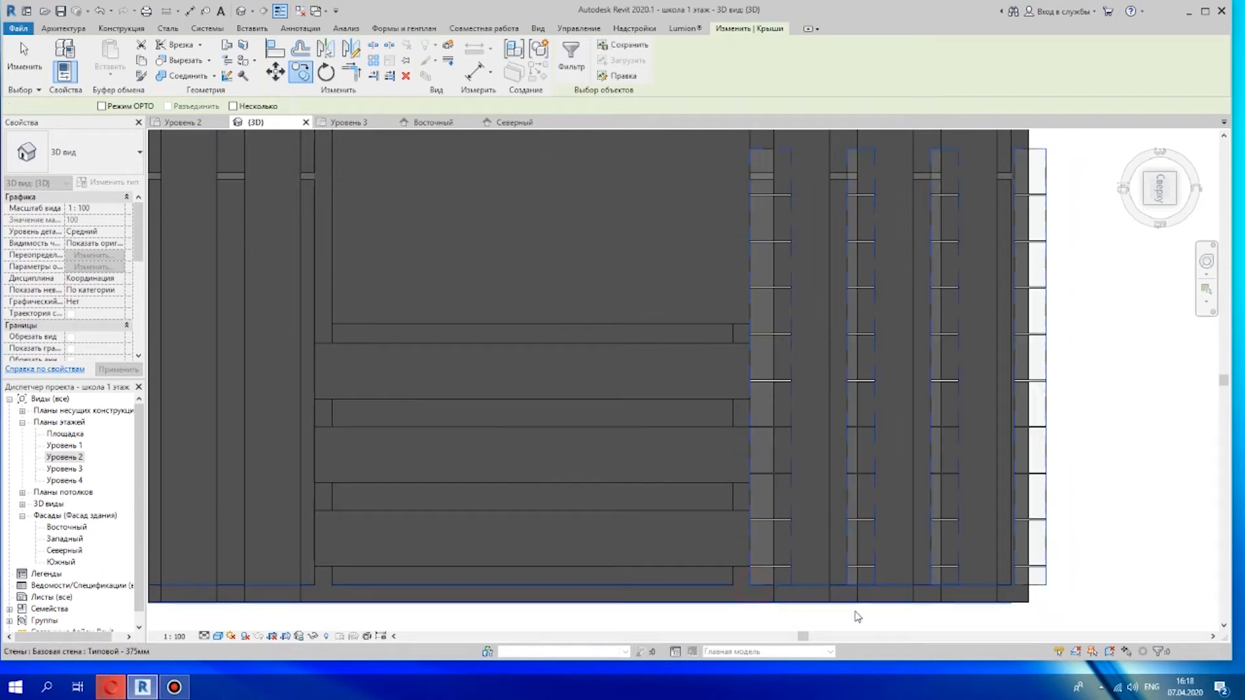
{"action": "scroll", "coordinate": [827, 613], "scroll_direction": "up", "scroll_amount": 5}
{"action": "middle_click_drag", "start_coordinate": [1014, 578], "coordinate": [678, 587]}
{"action": "scroll", "coordinate": [767, 577], "scroll_direction": "up", "scroll_amount": 6}
{"action": "middle_click_drag", "start_coordinate": [827, 501], "coordinate": [774, 387]}
Nudge the four copied glazing panels until they line up with the slots and the slab's outer edges, and deselect them
{"action": "key", "text": "Down"}
{"action": "key", "text": "Down"}
{"action": "key", "text": "Down"}
{"action": "key", "text": "Down"}
{"action": "key", "text": "Down"}
{"action": "key", "text": "Down"}
{"action": "key", "text": "Down"}
{"action": "key", "text": "Down"}
{"action": "key", "text": "Down"}
{"action": "key", "text": "Down"}
{"action": "key", "text": "Down"}
{"action": "key", "text": "Down"}
{"action": "key", "text": "Down"}
{"action": "key", "text": "Down"}
{"action": "key", "text": "Down"}
{"action": "key", "text": "Down"}
{"action": "key", "text": "Down"}
{"action": "key", "text": "Down"}
{"action": "key", "text": "Down"}
{"action": "key", "text": "Down"}
{"action": "key", "text": "Down"}
{"action": "key", "text": "Down"}
{"action": "key", "text": "Left"}
{"action": "key", "text": "Left"}
{"action": "key", "text": "Left"}
{"action": "key", "text": "Left"}
{"action": "key", "text": "Left"}
{"action": "key", "text": "Left"}
{"action": "key", "text": "Left"}
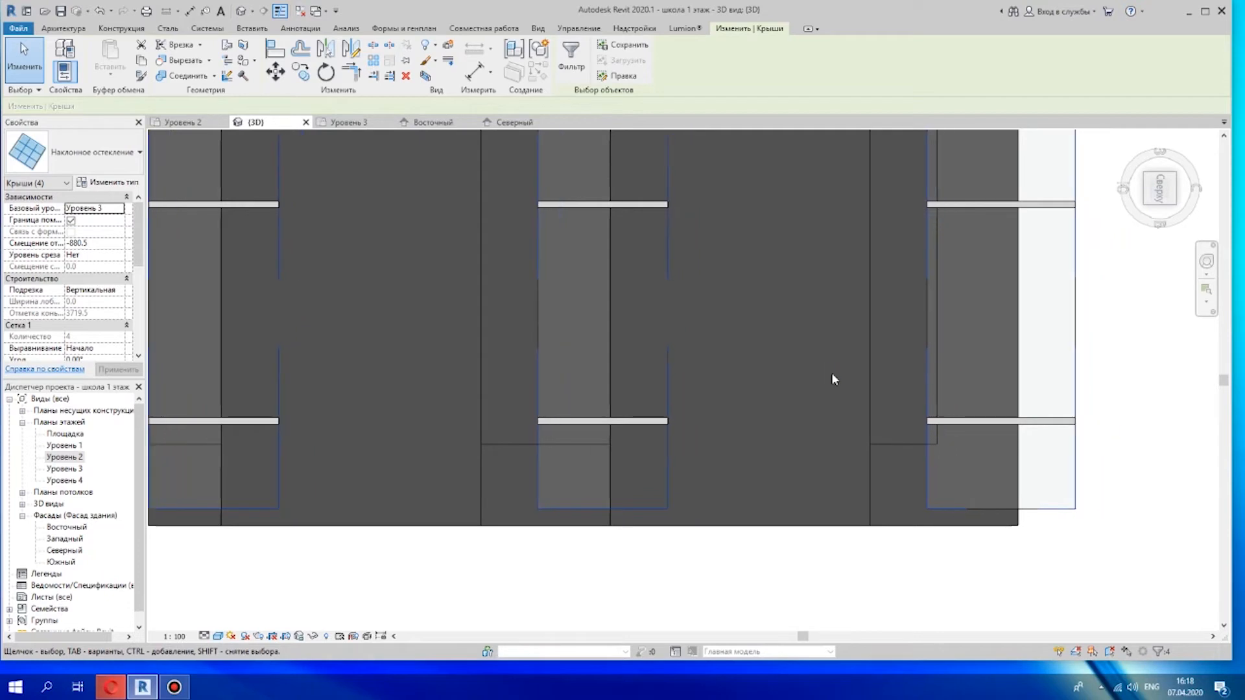
{"action": "key", "text": "Left"}
{"action": "key", "text": "Left"}
{"action": "key", "text": "Left"}
{"action": "key", "text": "Left"}
{"action": "key", "text": "Left"}
{"action": "key", "text": "Left"}
{"action": "key", "text": "Left"}
{"action": "key", "text": "Left"}
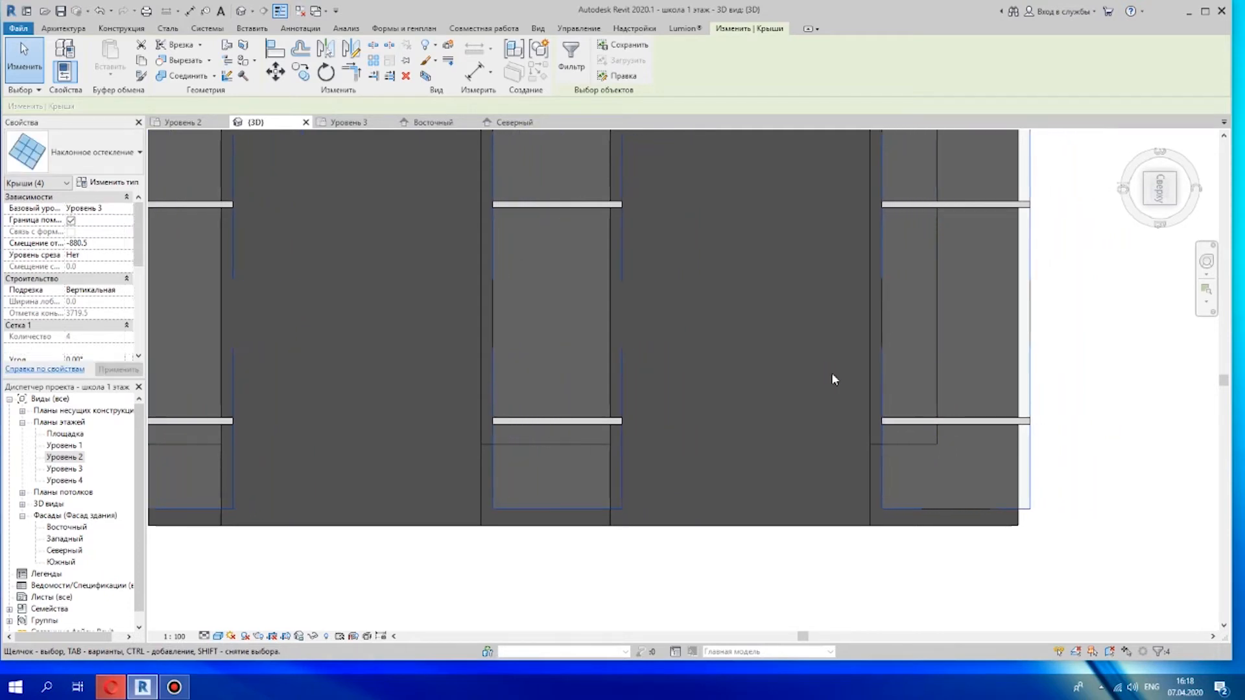
{"action": "scroll", "coordinate": [932, 552], "scroll_direction": "up", "scroll_amount": 5}
{"action": "middle_click_drag", "start_coordinate": [952, 536], "coordinate": [806, 260]}
{"action": "scroll", "coordinate": [806, 260], "scroll_direction": "up", "scroll_amount": 3}
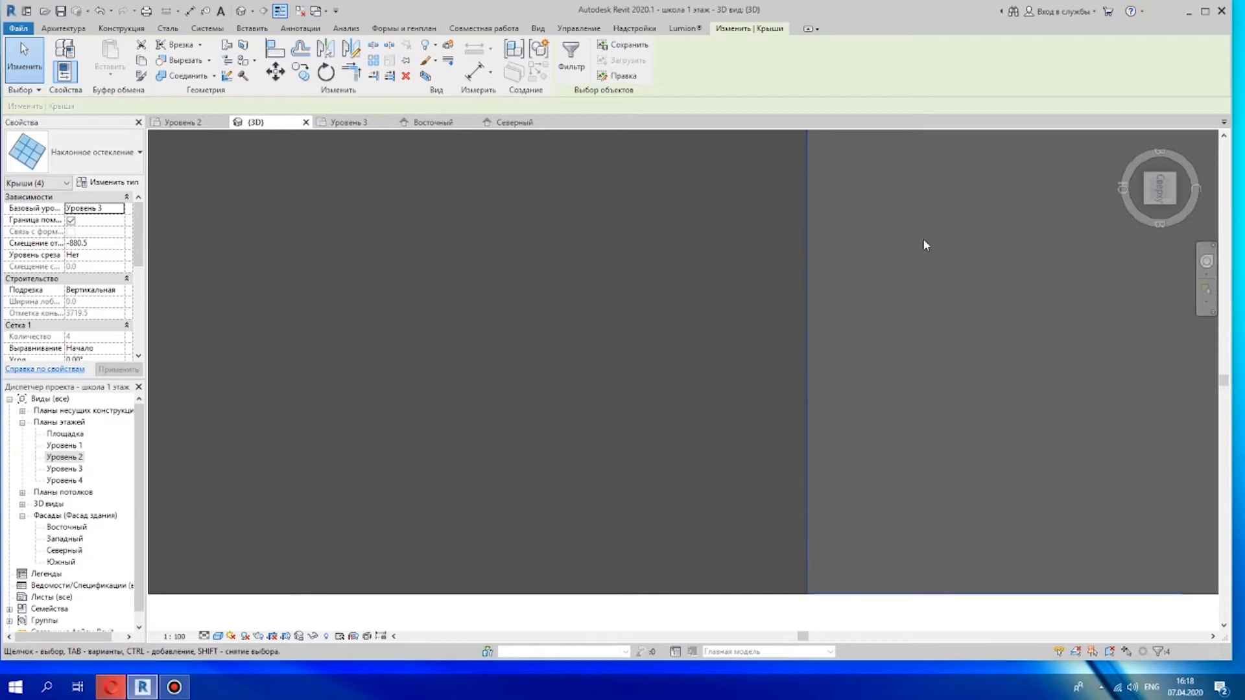
{"action": "scroll", "coordinate": [973, 539], "scroll_direction": "down", "scroll_amount": 5}
{"action": "left_click", "coordinate": [1038, 418]}
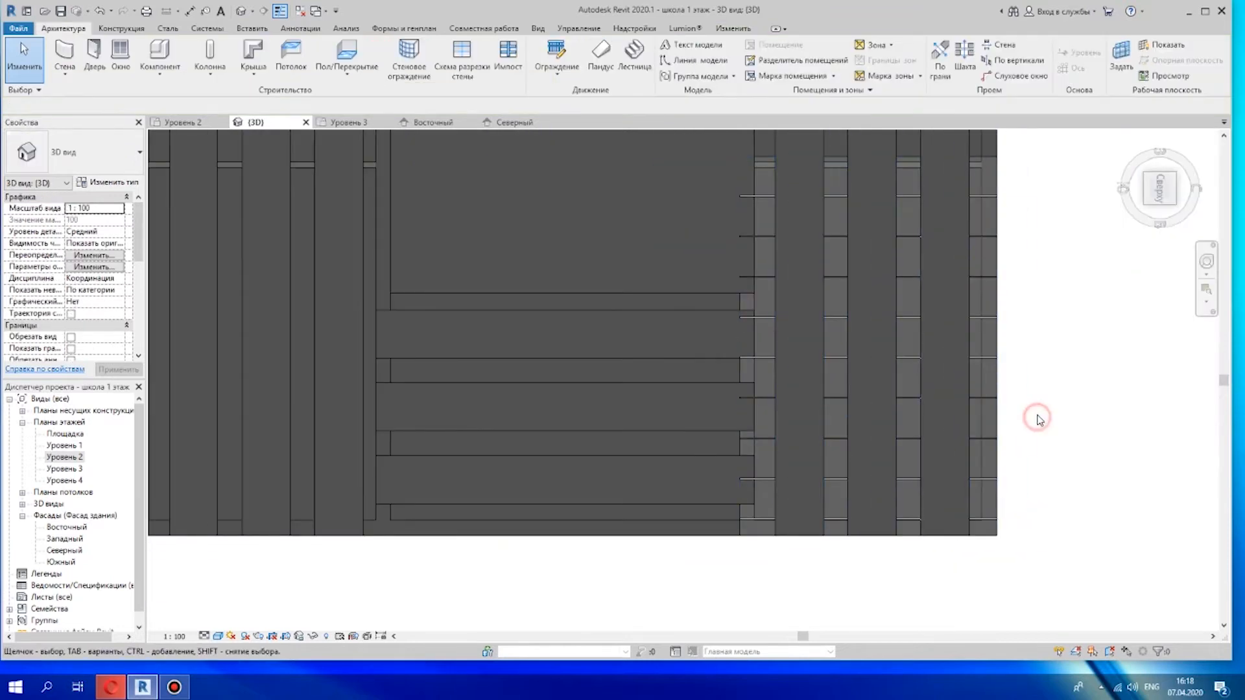
Edit the second copied glazing's footprint, extend its upper short edge to the slot's end, and finish the edit
{"action": "scroll", "coordinate": [1038, 417], "scroll_direction": "down", "scroll_amount": 4}
{"action": "scroll", "coordinate": [916, 251], "scroll_direction": "up", "scroll_amount": 5}
{"action": "left_click", "coordinate": [920, 290]}
{"action": "scroll", "coordinate": [921, 289], "scroll_direction": "up", "scroll_amount": 7}
{"action": "scroll", "coordinate": [795, 203], "scroll_direction": "down", "scroll_amount": 3}
{"action": "left_click", "coordinate": [585, 62]}
{"action": "left_click_drag", "start_coordinate": [906, 275], "coordinate": [913, 156]}
{"action": "scroll", "coordinate": [955, 223], "scroll_direction": "down", "scroll_amount": 2}
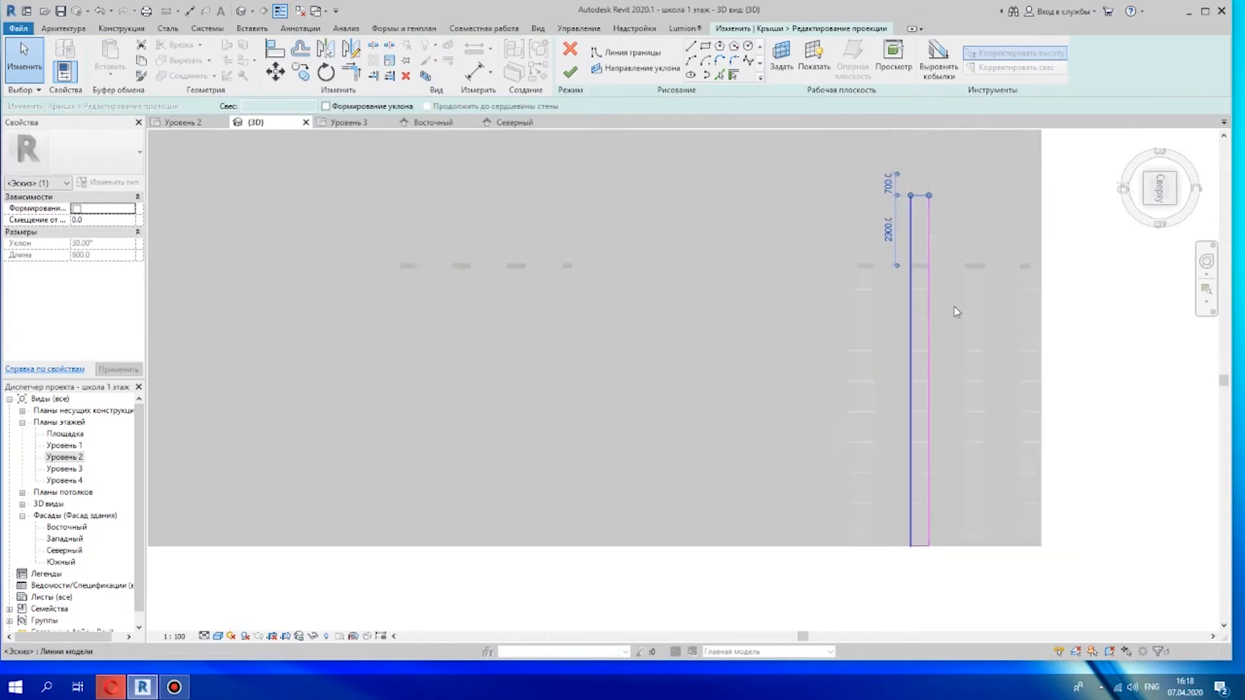
{"action": "scroll", "coordinate": [842, 294], "scroll_direction": "up", "scroll_amount": 2}
{"action": "left_click_drag", "start_coordinate": [852, 285], "coordinate": [853, 282]}
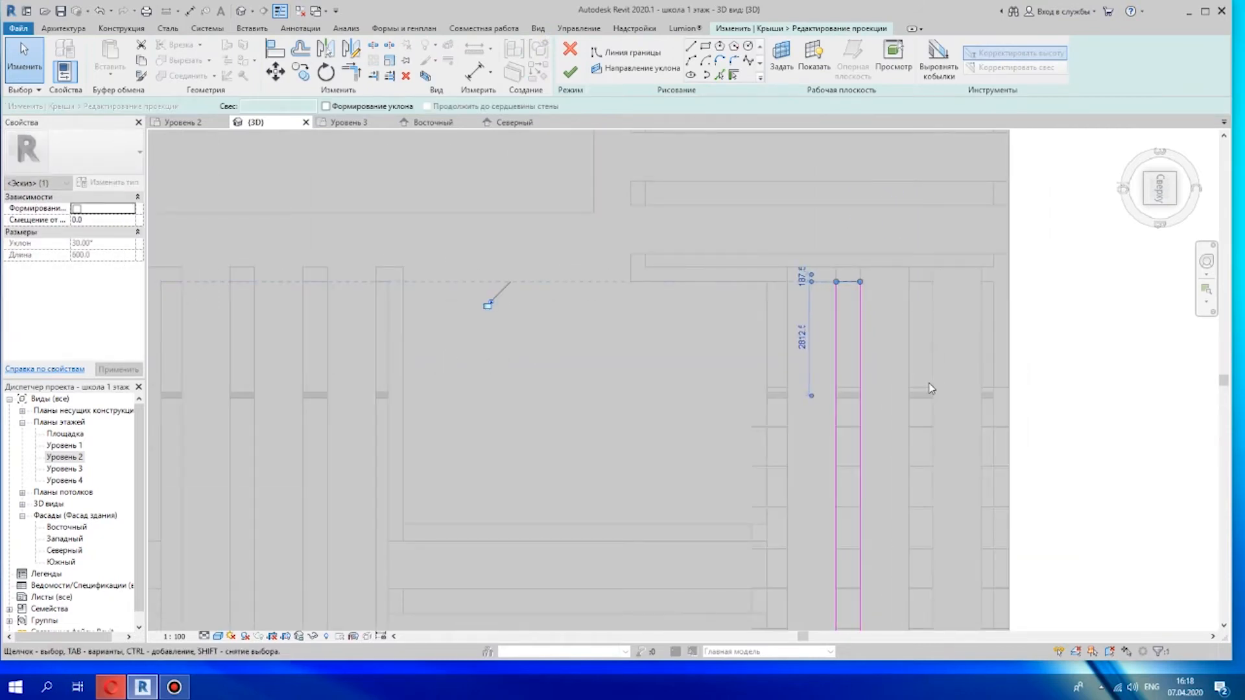
{"action": "left_click", "coordinate": [568, 73]}
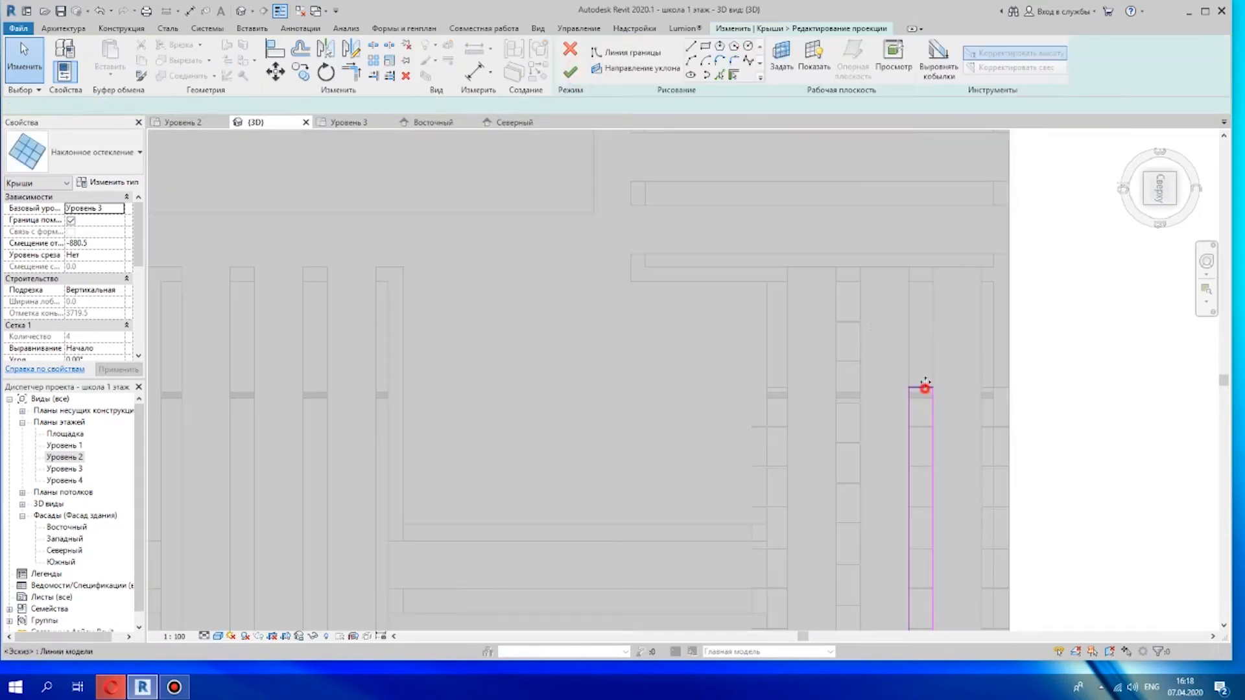
Extend the upper short edges of the third and outermost glazing footprints to the same slot-end line and finish the edits
{"action": "left_click_drag", "start_coordinate": [923, 387], "coordinate": [917, 281]}
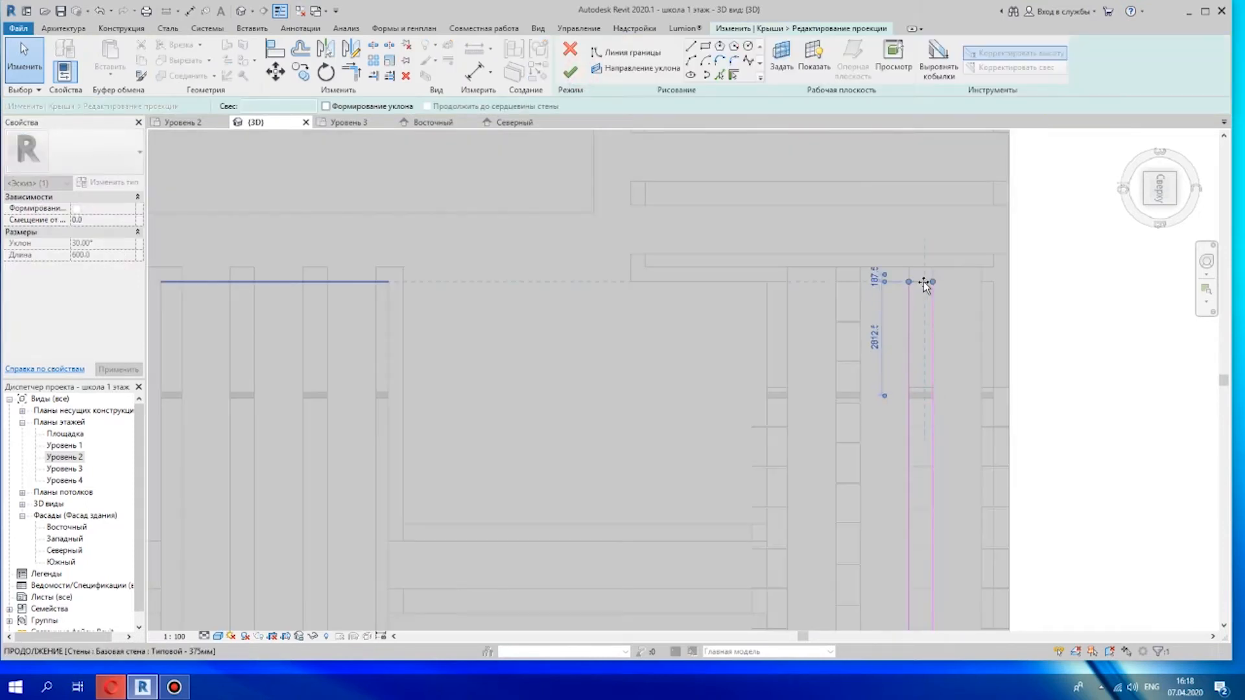
{"action": "left_click", "coordinate": [568, 74]}
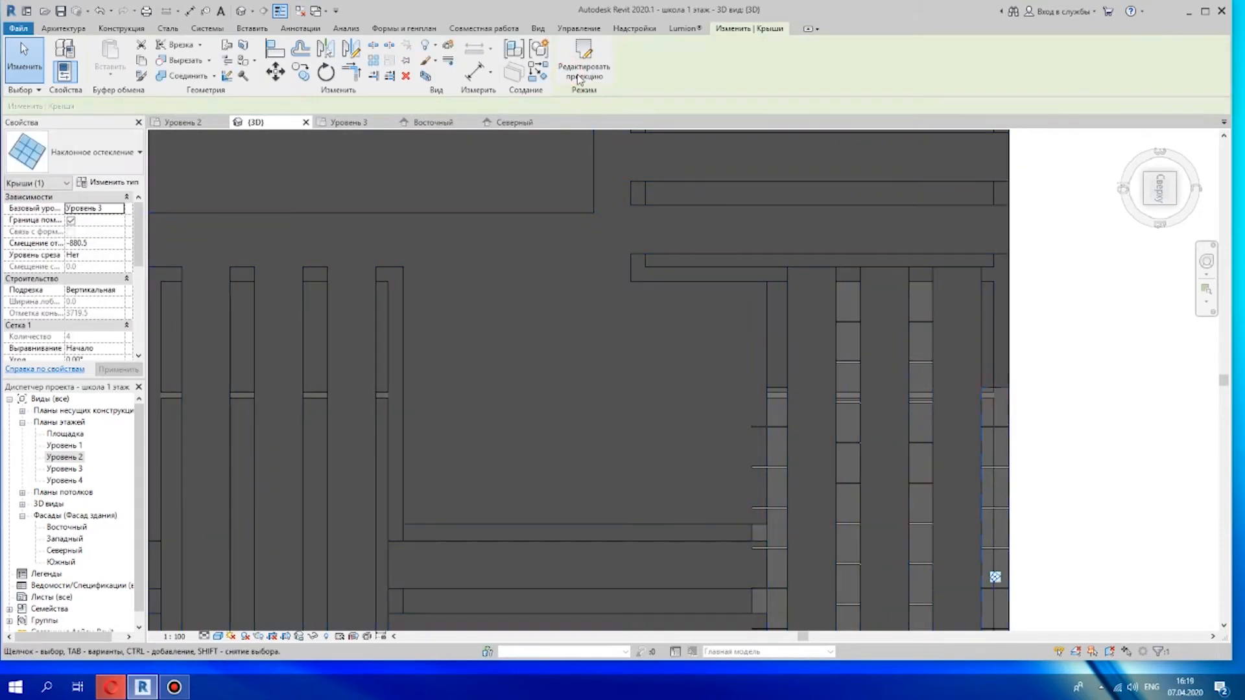
{"action": "left_click", "coordinate": [576, 78]}
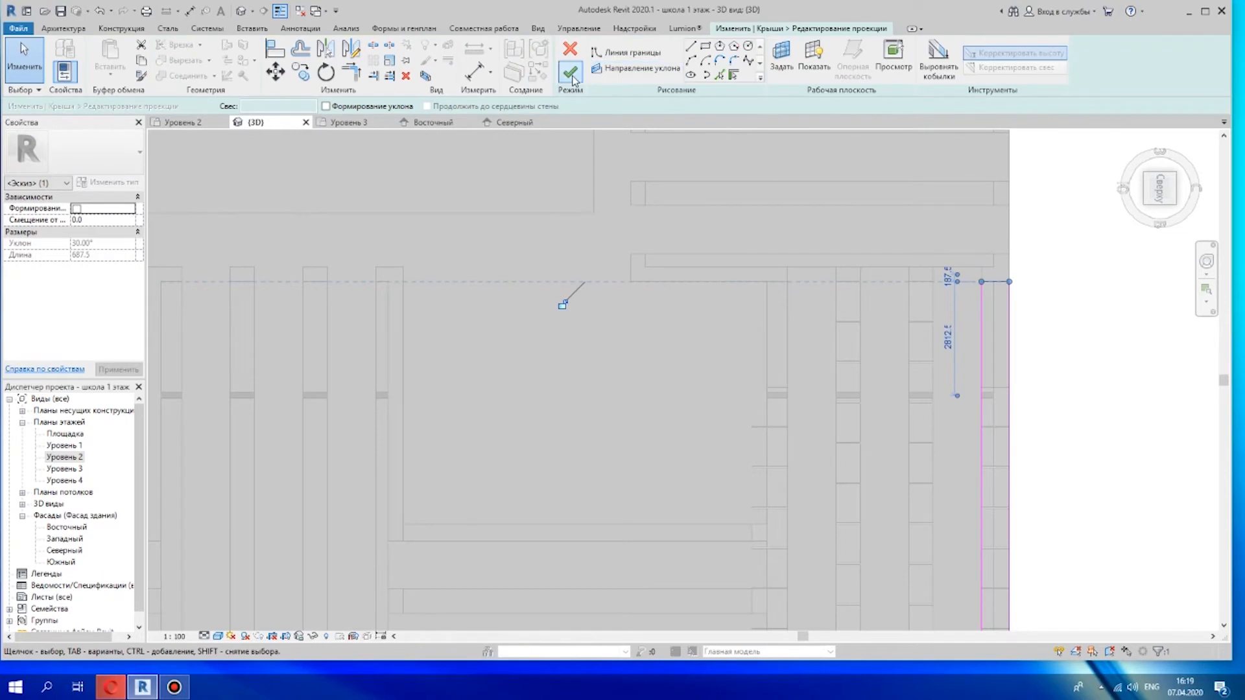
{"action": "left_click", "coordinate": [572, 74]}
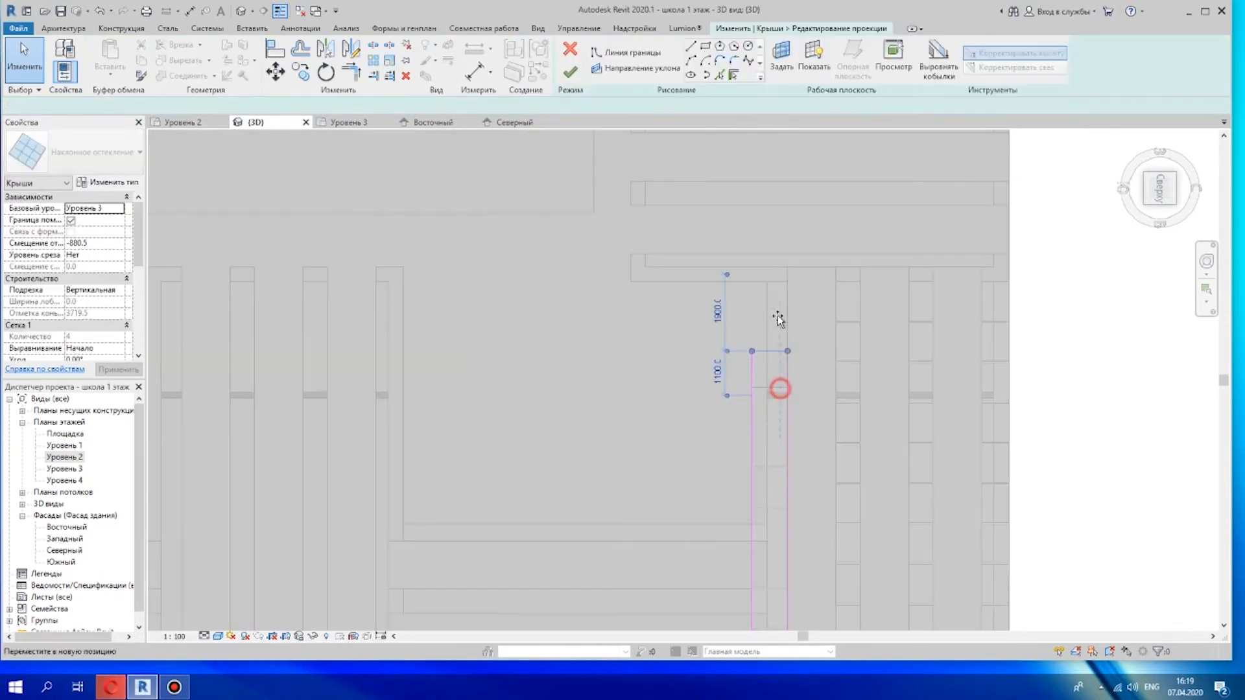
Extend the upper short edge of the innermost copied glazing's footprint to the slot's end and finish the edit
{"action": "left_click_drag", "start_coordinate": [781, 314], "coordinate": [781, 281]}
{"action": "left_click", "coordinate": [777, 377]}
{"action": "left_click", "coordinate": [569, 73]}
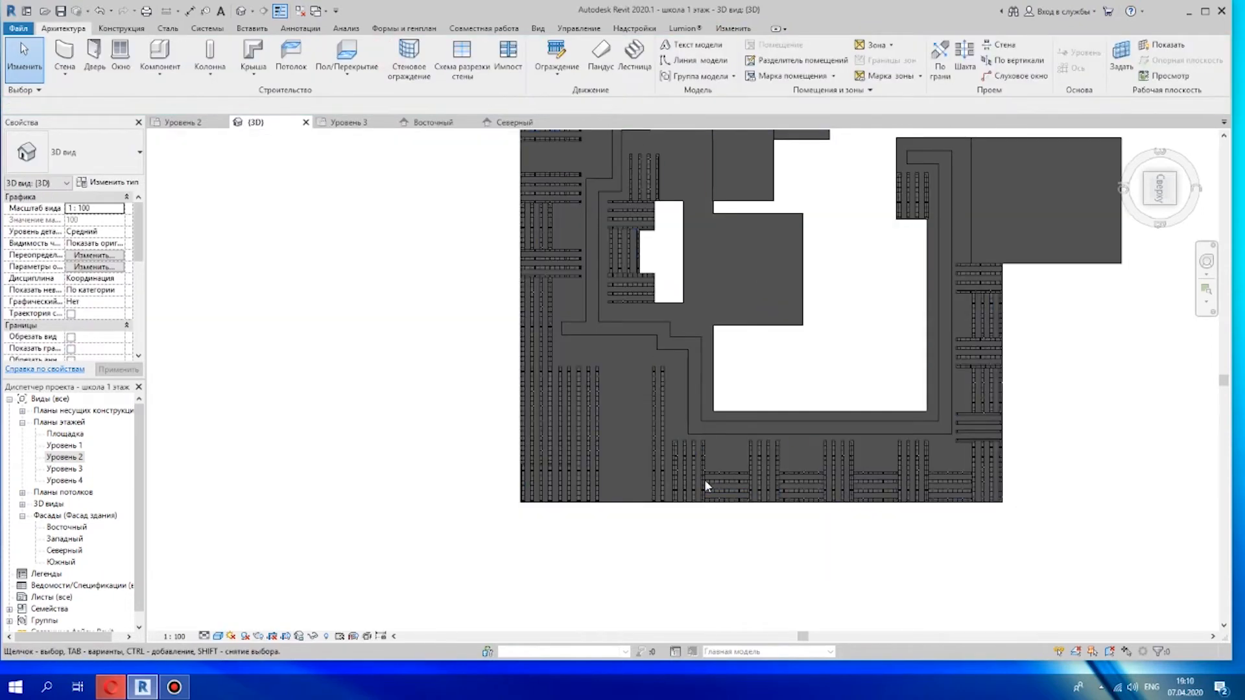
Inspect the glazed roof slots and the courtyard blocks from several angles in the 3D view
{"action": "middle_click_drag", "start_coordinate": [706, 486], "coordinate": [834, 453], "text": "shift"}
{"action": "middle_click_drag", "start_coordinate": [542, 405], "coordinate": [639, 411], "text": "shift"}
{"action": "scroll", "coordinate": [453, 398], "scroll_direction": "up", "scroll_amount": 3}
{"action": "middle_click_drag", "start_coordinate": [454, 398], "coordinate": [642, 412], "text": "shift"}
{"action": "scroll", "coordinate": [806, 445], "scroll_direction": "down", "scroll_amount": 5}
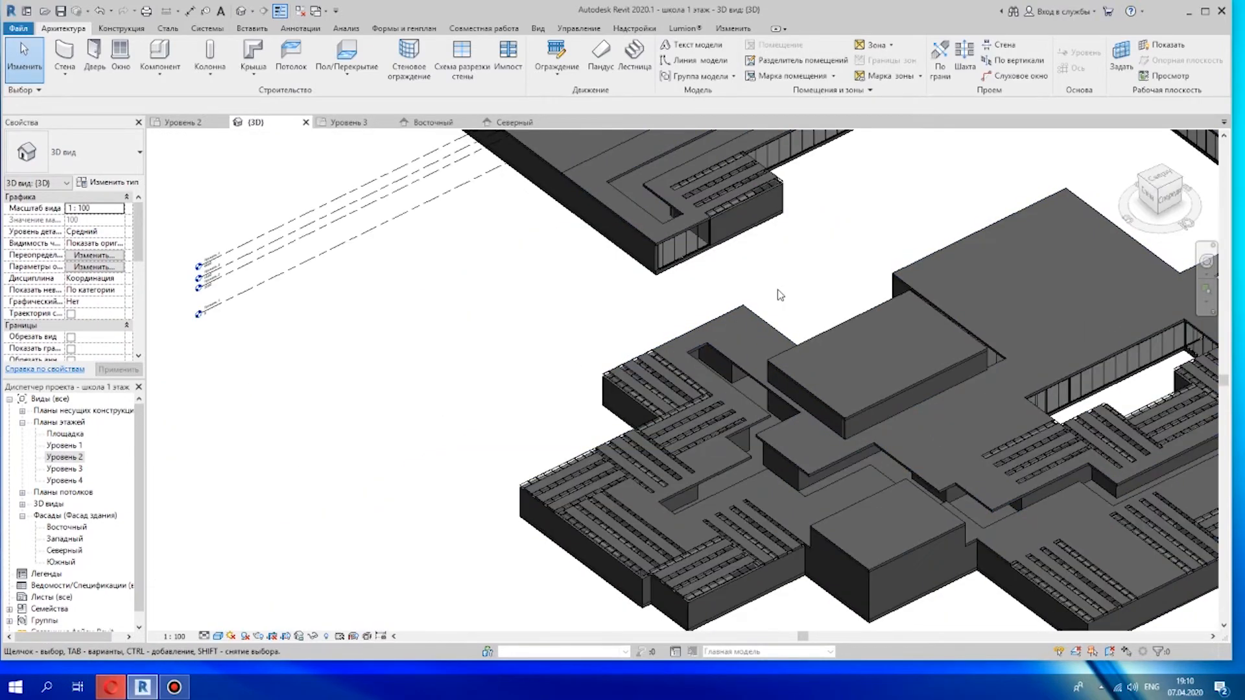
{"action": "middle_click_drag", "start_coordinate": [781, 295], "coordinate": [621, 525]}
{"action": "scroll", "coordinate": [556, 462], "scroll_direction": "up", "scroll_amount": 3}
{"action": "middle_click_drag", "start_coordinate": [993, 319], "coordinate": [552, 617]}
{"action": "scroll", "coordinate": [629, 595], "scroll_direction": "down", "scroll_amount": 2}
{"action": "scroll", "coordinate": [552, 618], "scroll_direction": "down", "scroll_amount": 2}
{"action": "scroll", "coordinate": [1020, 424], "scroll_direction": "down", "scroll_amount": 4}
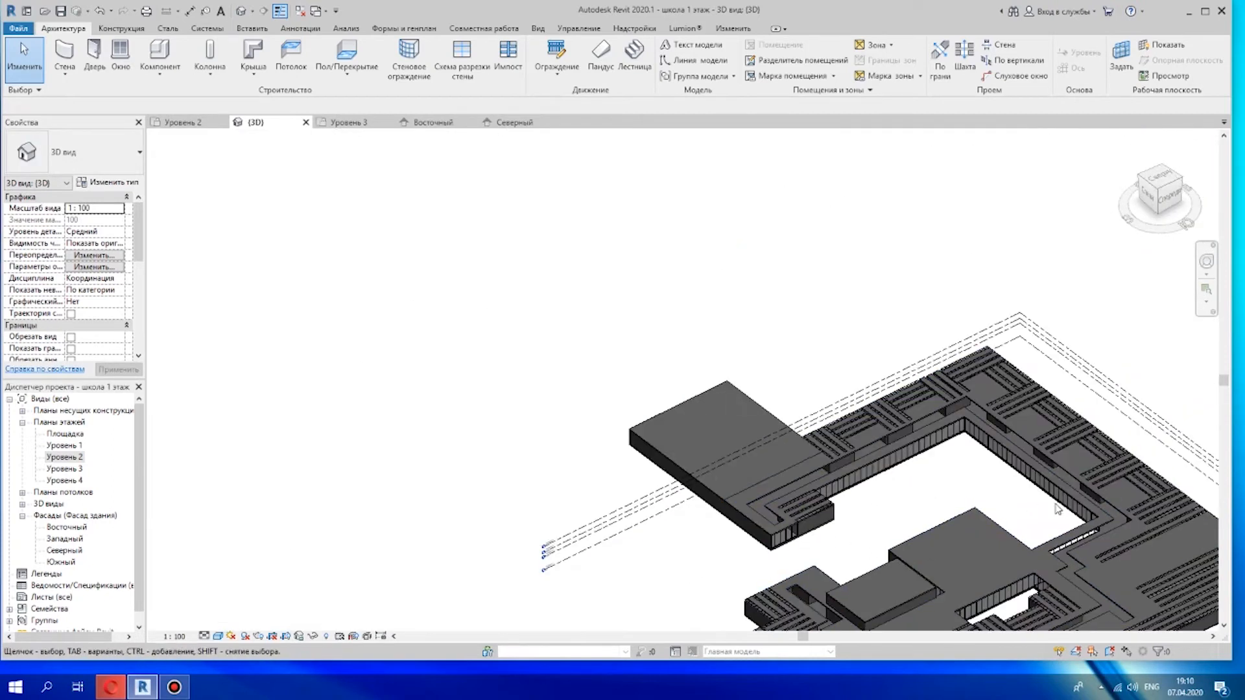
{"action": "scroll", "coordinate": [1058, 509], "scroll_direction": "down", "scroll_amount": 3}
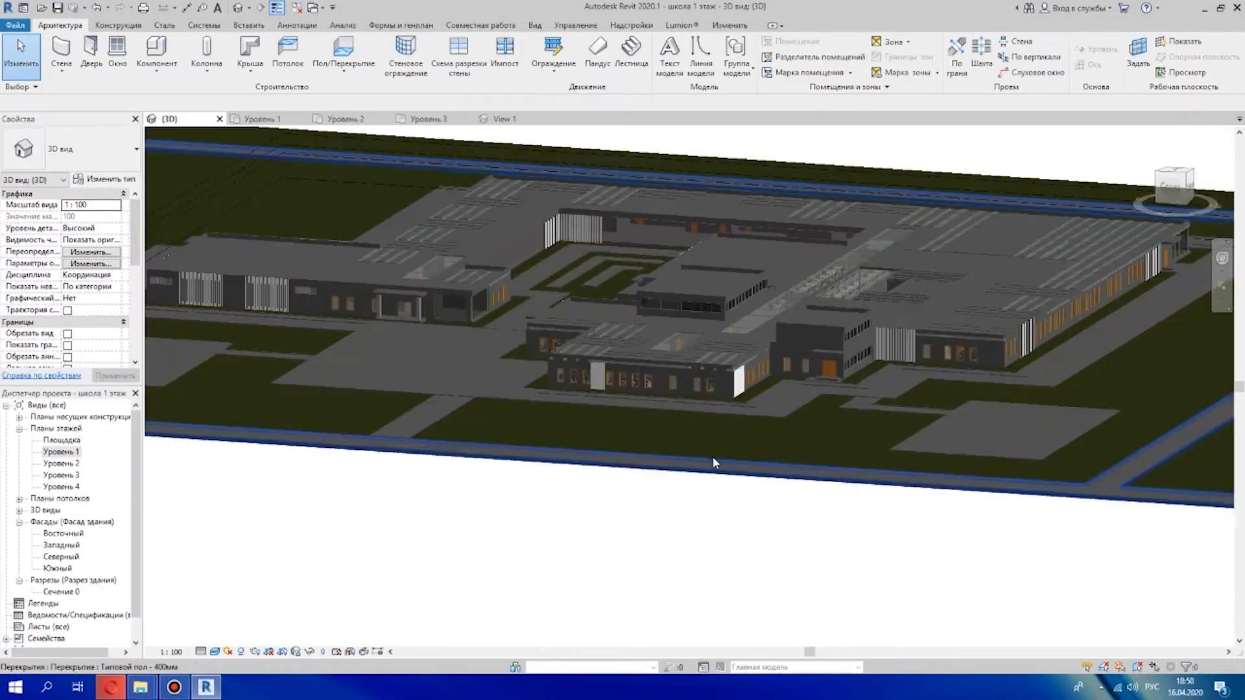
Examine the detailed school model's facades, roof glazing and surrounding site in the 3D view
{"action": "scroll", "coordinate": [712, 457], "scroll_direction": "up", "scroll_amount": 3}
{"action": "middle_click_drag", "start_coordinate": [779, 441], "coordinate": [722, 364], "text": "shift"}
{"action": "middle_click_drag", "start_coordinate": [467, 211], "coordinate": [800, 434], "text": "shift"}
{"action": "scroll", "coordinate": [654, 422], "scroll_direction": "down", "scroll_amount": 5}
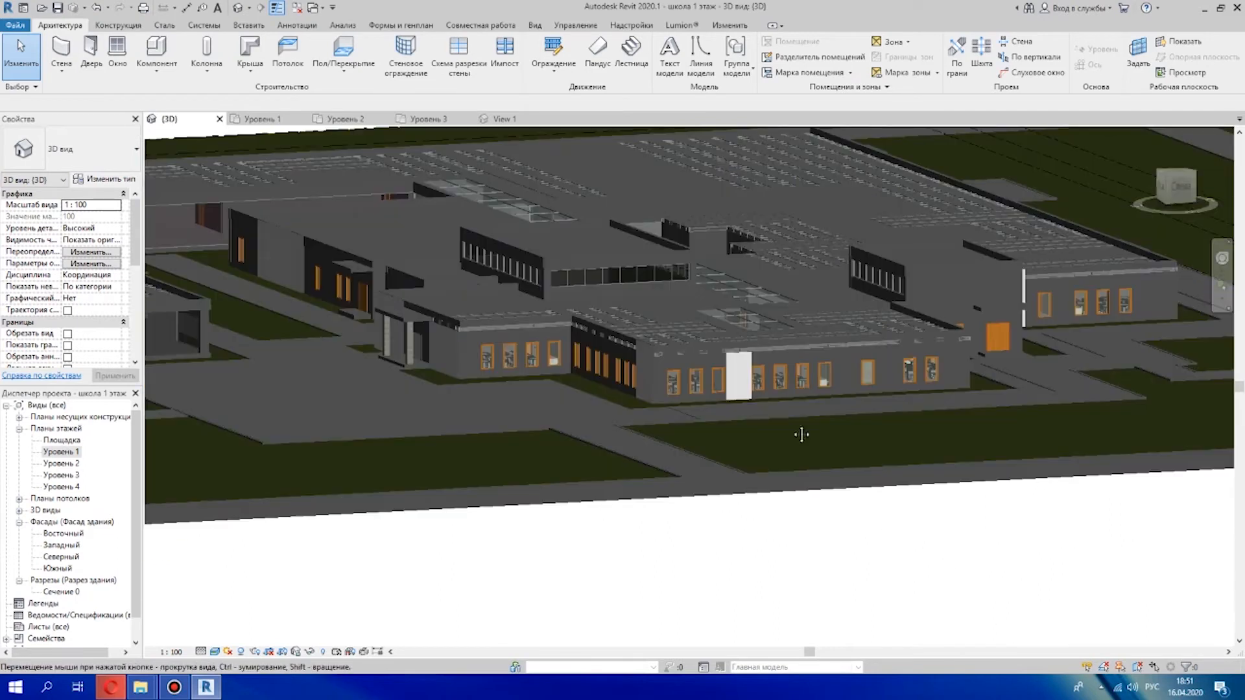
{"action": "scroll", "coordinate": [801, 434], "scroll_direction": "down", "scroll_amount": 1}
{"action": "scroll", "coordinate": [384, 375], "scroll_direction": "down", "scroll_amount": 2}
{"action": "scroll", "coordinate": [380, 345], "scroll_direction": "up", "scroll_amount": 6}
{"action": "middle_click_drag", "start_coordinate": [380, 346], "coordinate": [771, 433]}
{"action": "middle_click_drag", "start_coordinate": [772, 389], "coordinate": [320, 439]}
{"action": "middle_click_drag", "start_coordinate": [1193, 217], "coordinate": [428, 405]}
{"action": "scroll", "coordinate": [528, 336], "scroll_direction": "up", "scroll_amount": 2}
{"action": "scroll", "coordinate": [535, 375], "scroll_direction": "down", "scroll_amount": 1}
{"action": "scroll", "coordinate": [535, 375], "scroll_direction": "down", "scroll_amount": 2}
{"action": "scroll", "coordinate": [811, 394], "scroll_direction": "down", "scroll_amount": 1}
Open the Уровень 1 plan and prepare a Внутренние - Перегородка 126мм (2 час) wall with a top offset of -3000
{"action": "double_click", "coordinate": [72, 454]}
{"action": "scroll", "coordinate": [592, 509], "scroll_direction": "down", "scroll_amount": 8}
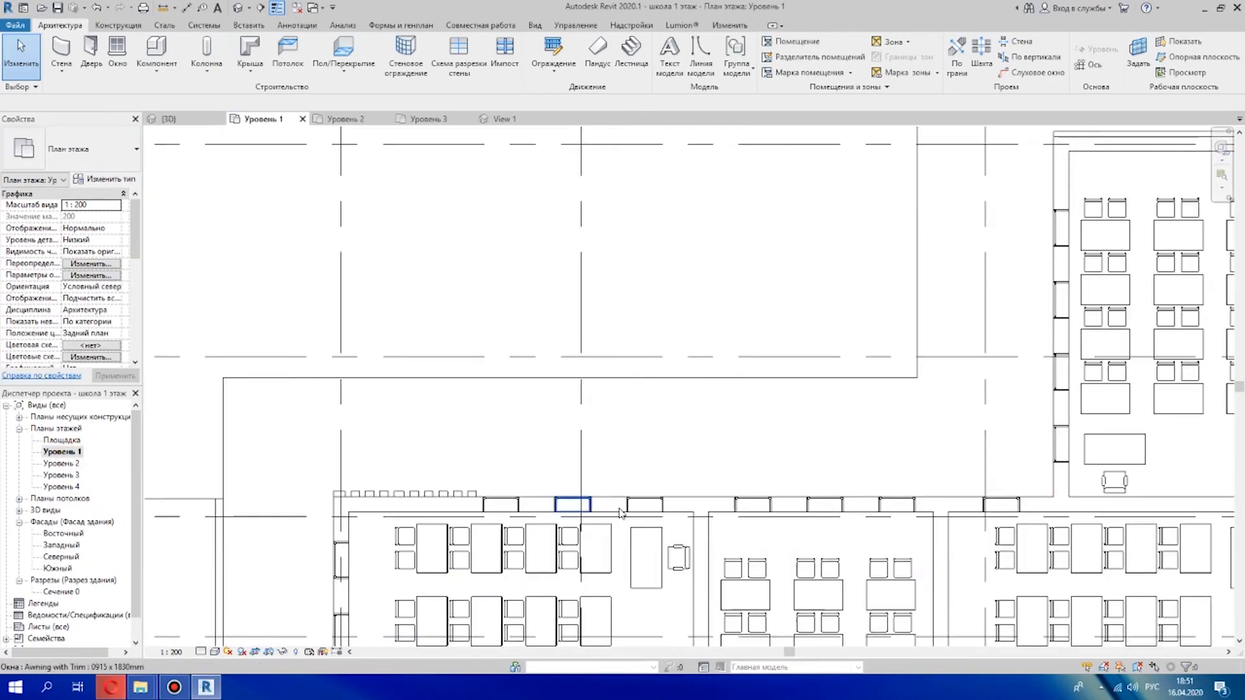
{"action": "middle_click_drag", "start_coordinate": [775, 414], "coordinate": [559, 397]}
{"action": "scroll", "coordinate": [973, 425], "scroll_direction": "down", "scroll_amount": 2}
{"action": "middle_click_drag", "start_coordinate": [932, 138], "coordinate": [613, 431]}
{"action": "scroll", "coordinate": [615, 431], "scroll_direction": "up", "scroll_amount": 4}
{"action": "scroll", "coordinate": [507, 367], "scroll_direction": "up", "scroll_amount": 2}
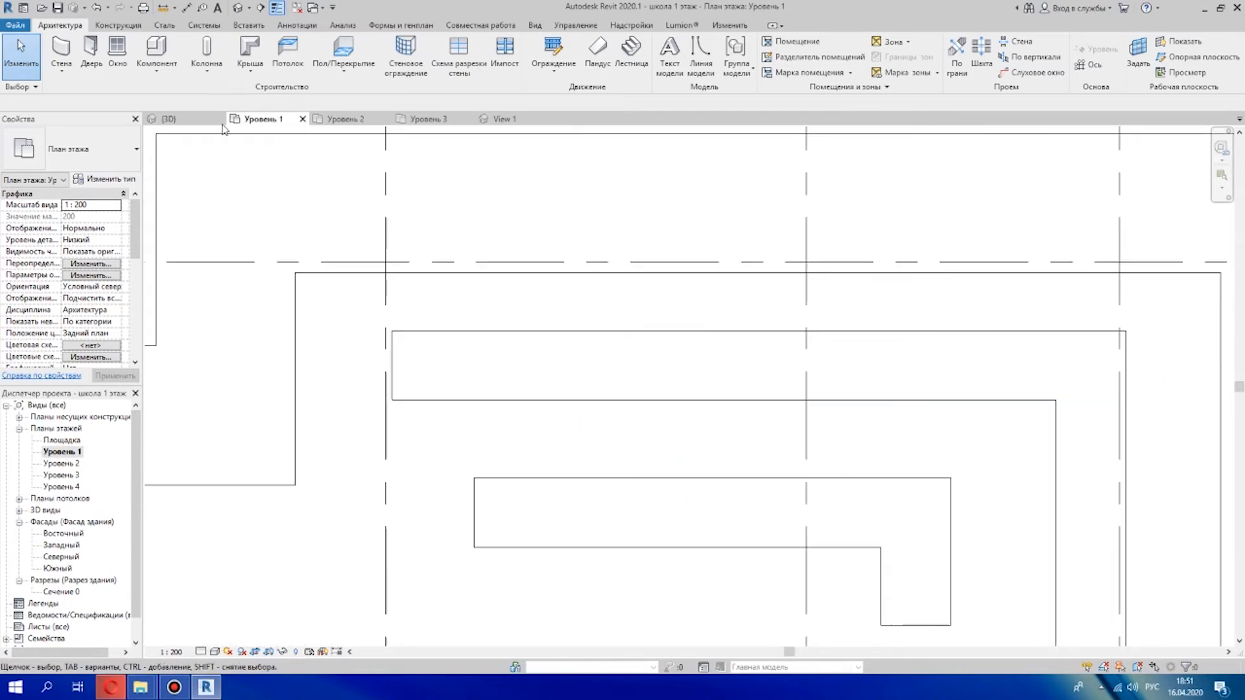
{"action": "left_click", "coordinate": [63, 46]}
{"action": "left_click", "coordinate": [127, 150]}
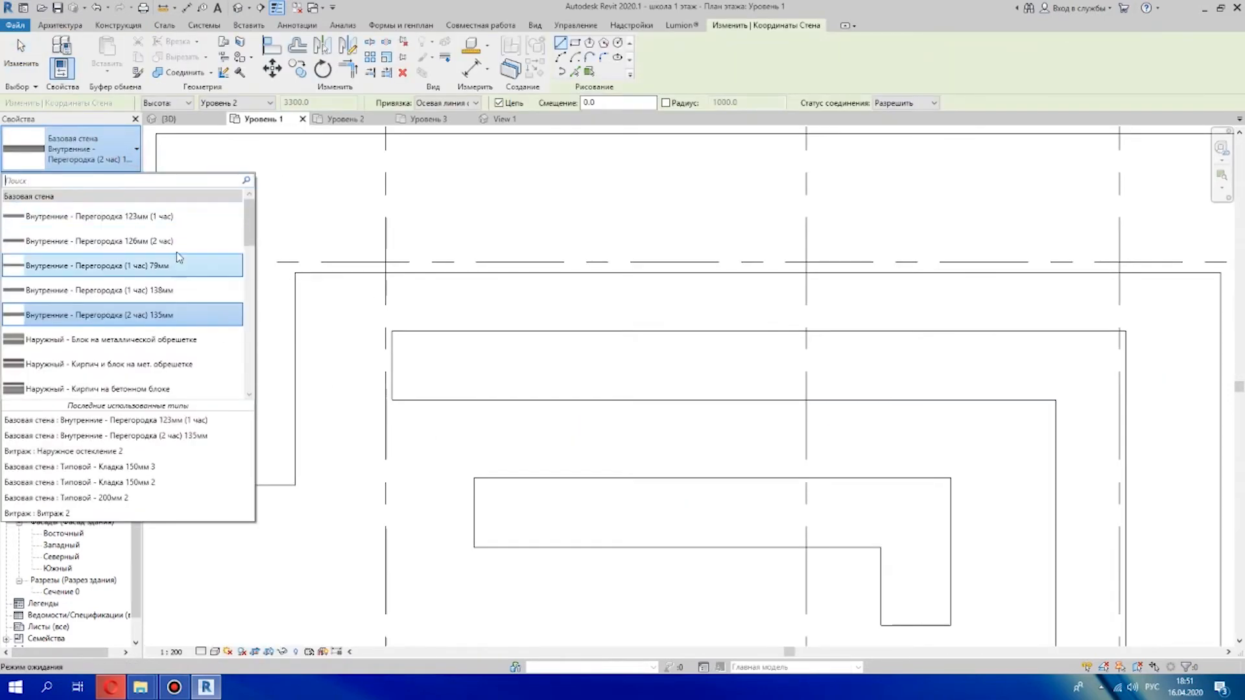
{"action": "left_click", "coordinate": [190, 242]}
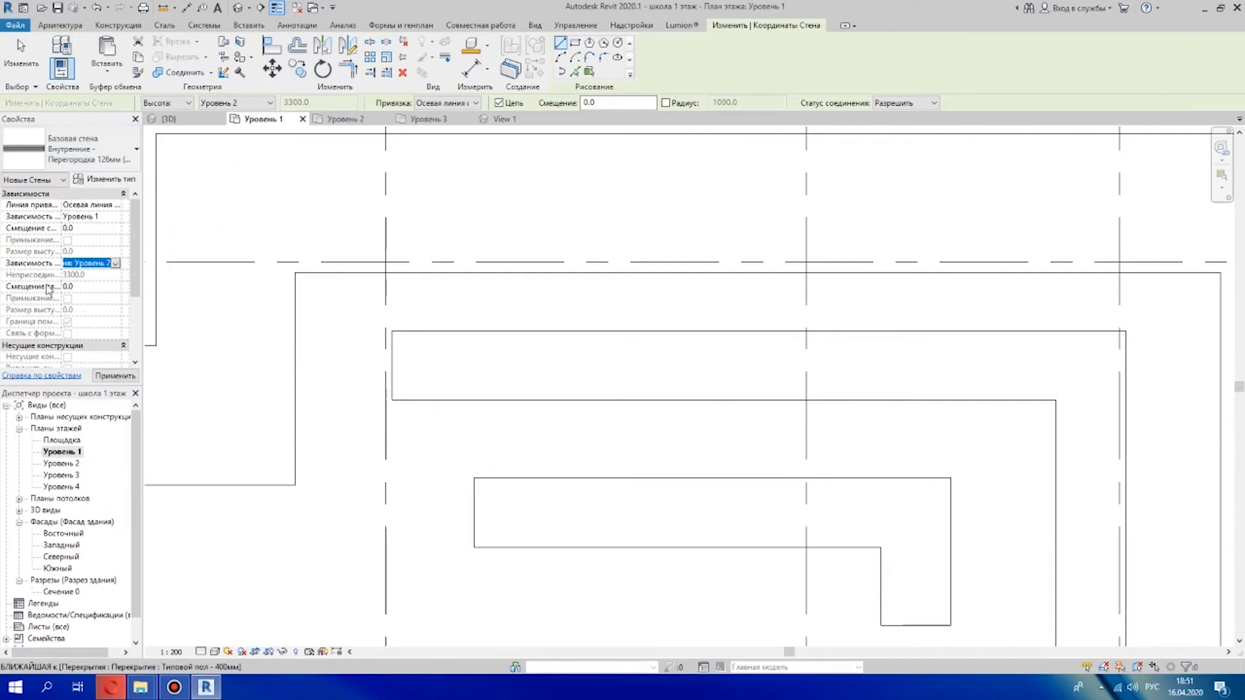
{"action": "scroll", "coordinate": [380, 350], "scroll_direction": "up", "scroll_amount": 2}
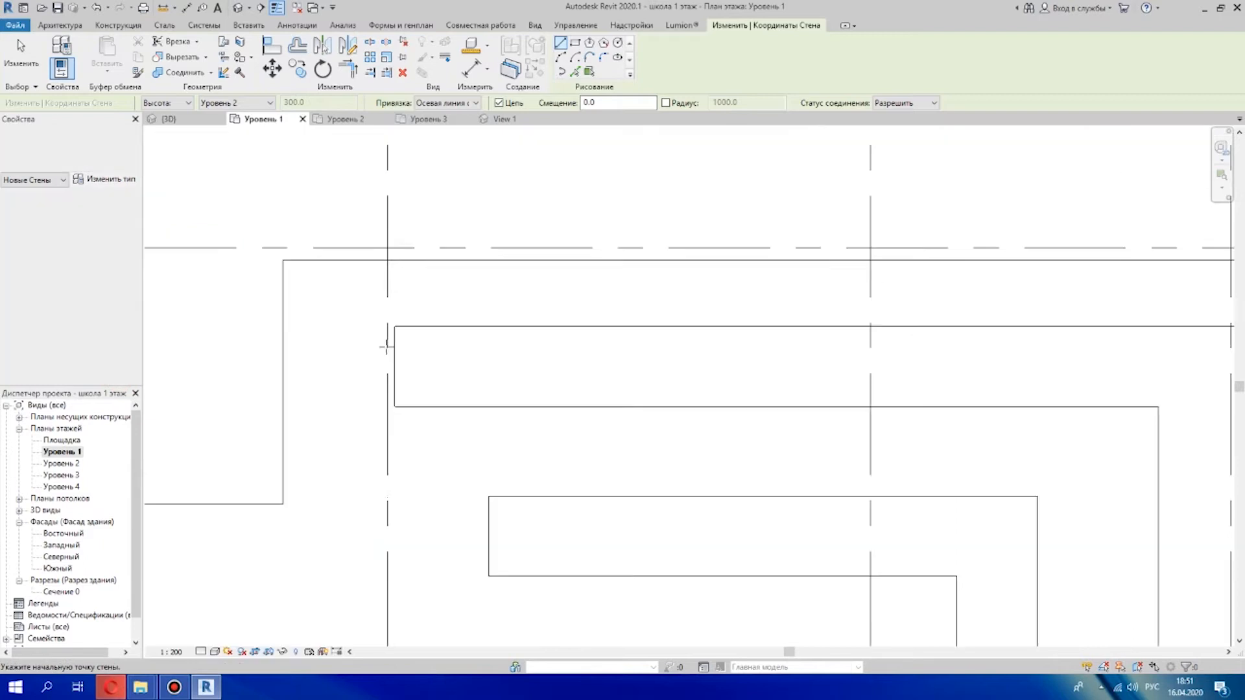
Draw a closed L-shaped loop of walls along the outer part of the larger L-shaped courtyard slab
{"action": "left_click", "coordinate": [395, 324]}
{"action": "left_click", "coordinate": [395, 362]}
{"action": "scroll", "coordinate": [483, 371], "scroll_direction": "down", "scroll_amount": 3}
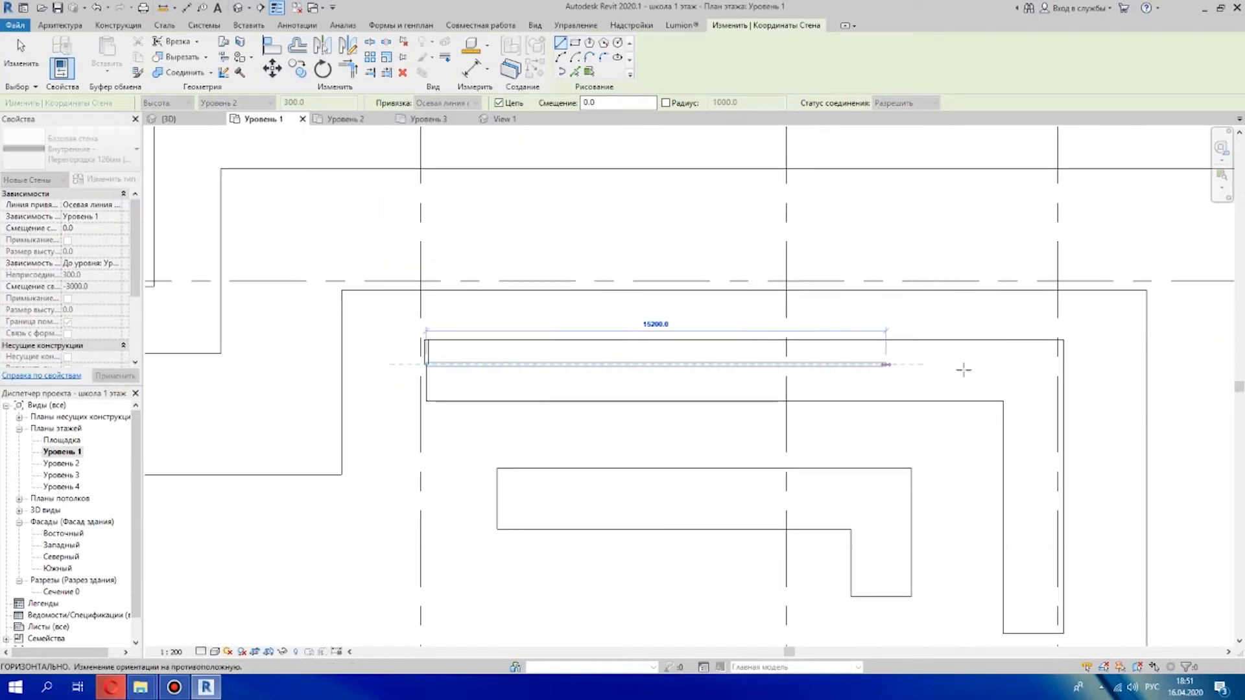
{"action": "left_click", "coordinate": [1037, 365]}
{"action": "middle_click_drag", "start_coordinate": [1041, 363], "coordinate": [833, 312]}
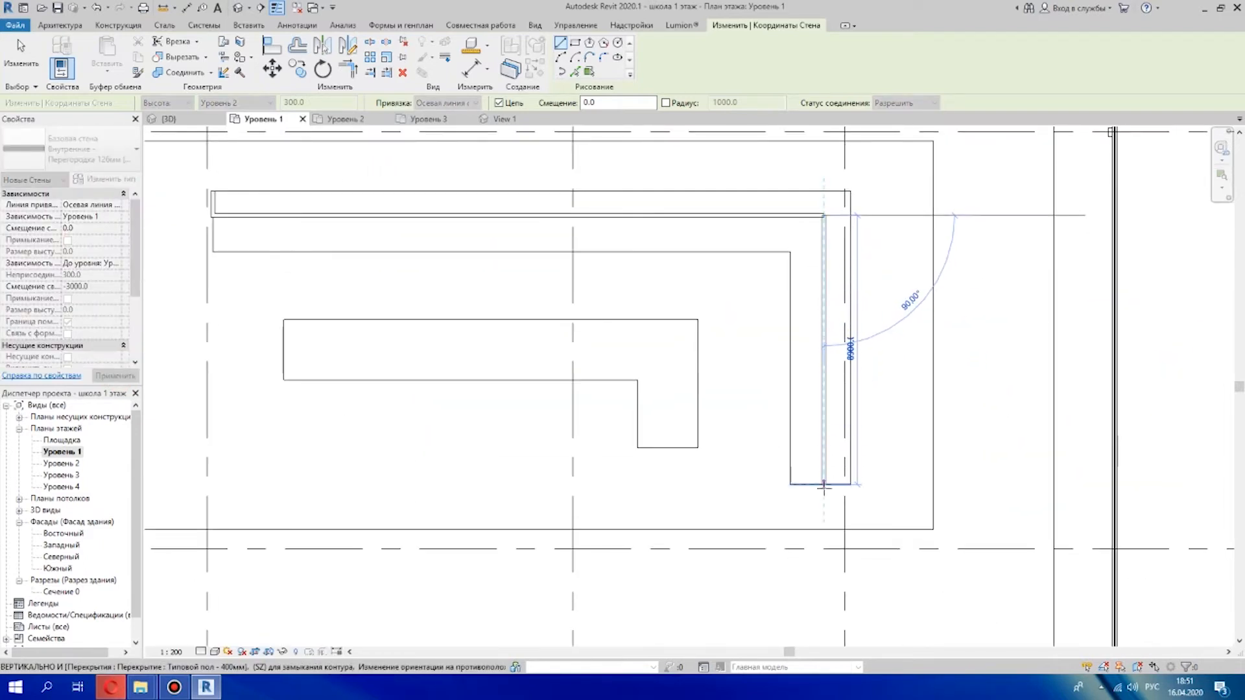
{"action": "left_click", "coordinate": [850, 193]}
{"action": "left_click", "coordinate": [214, 193]}
{"action": "scroll", "coordinate": [462, 204], "scroll_direction": "down", "scroll_amount": 2}
{"action": "left_click", "coordinate": [21, 58]}
Adjust the loop's short end wall to the slab edge and place the vertical leg's inner wall about 800 mm from the outer one
{"action": "scroll", "coordinate": [708, 409], "scroll_direction": "up", "scroll_amount": 3}
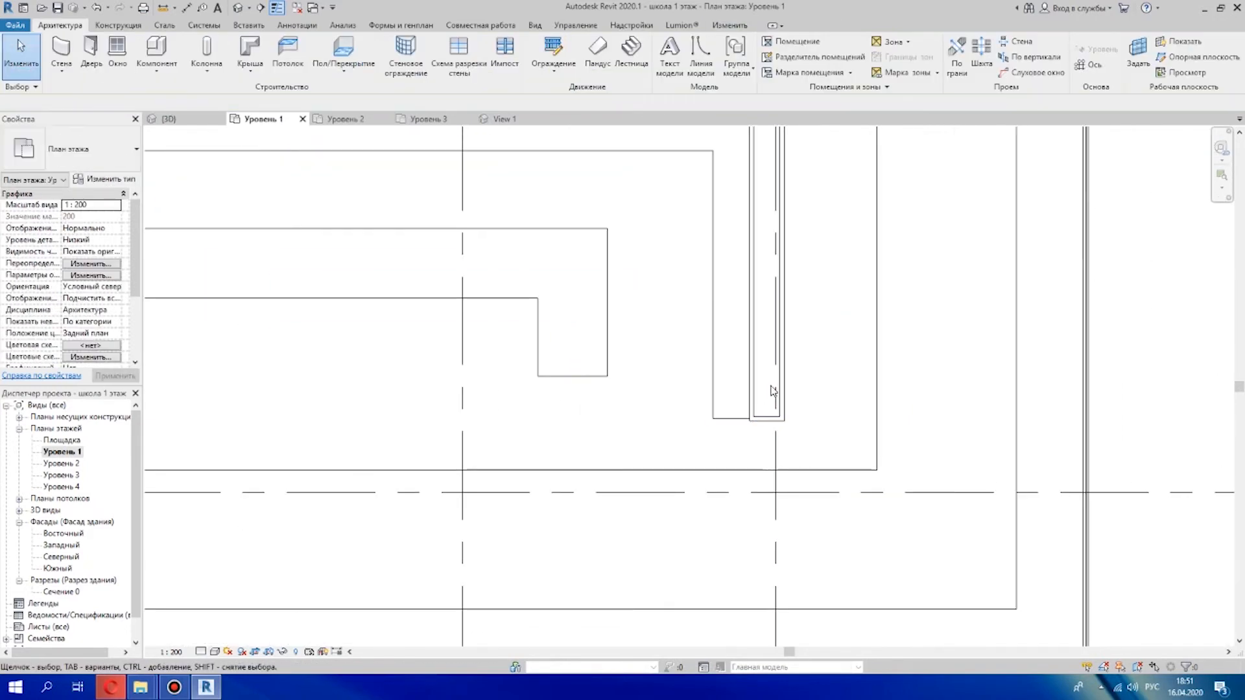
{"action": "scroll", "coordinate": [773, 384], "scroll_direction": "down", "scroll_amount": 3}
{"action": "scroll", "coordinate": [255, 196], "scroll_direction": "up", "scroll_amount": 2}
{"action": "left_click", "coordinate": [311, 198]}
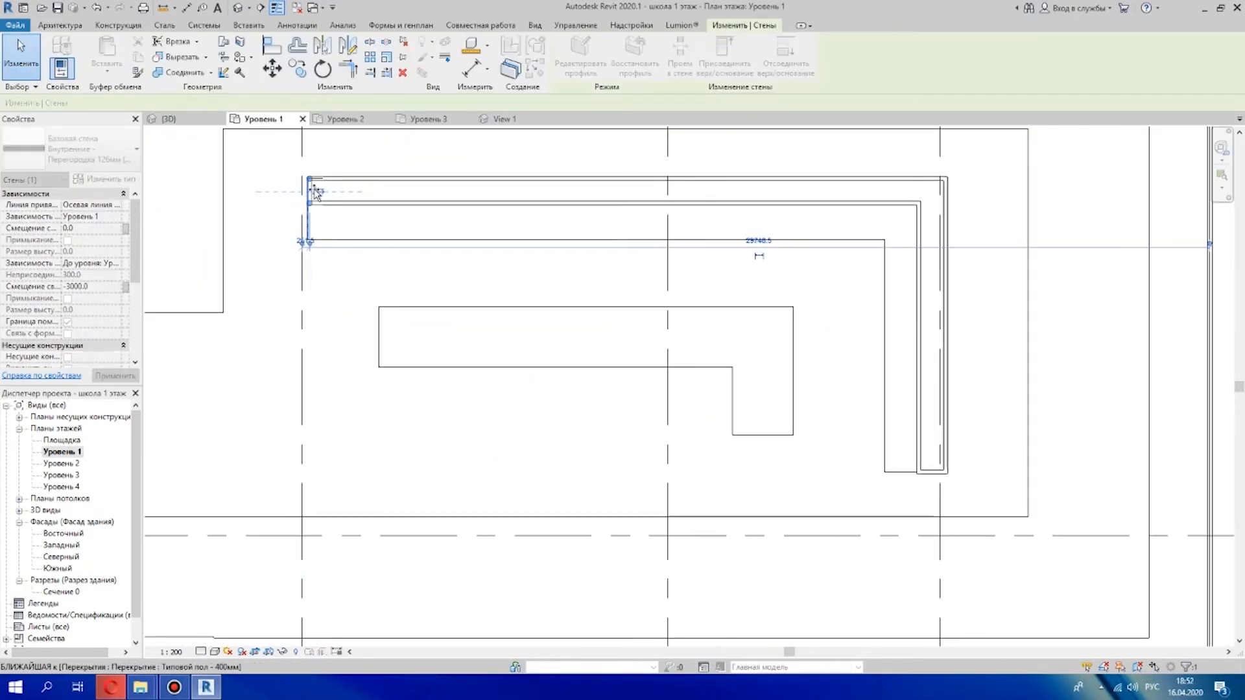
{"action": "scroll", "coordinate": [288, 189], "scroll_direction": "up", "scroll_amount": 1}
{"action": "scroll", "coordinate": [702, 350], "scroll_direction": "down", "scroll_amount": 2}
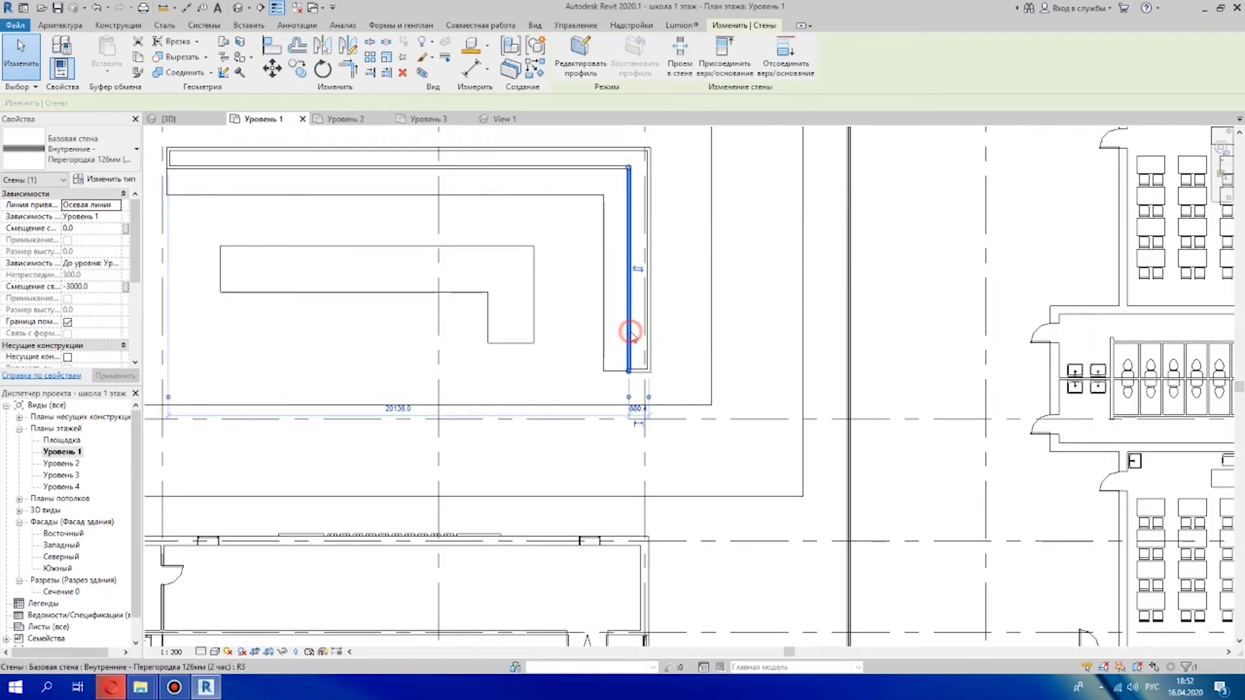
{"action": "left_click_drag", "start_coordinate": [650, 333], "coordinate": [630, 337]}
{"action": "scroll", "coordinate": [667, 319], "scroll_direction": "down", "scroll_amount": 1}
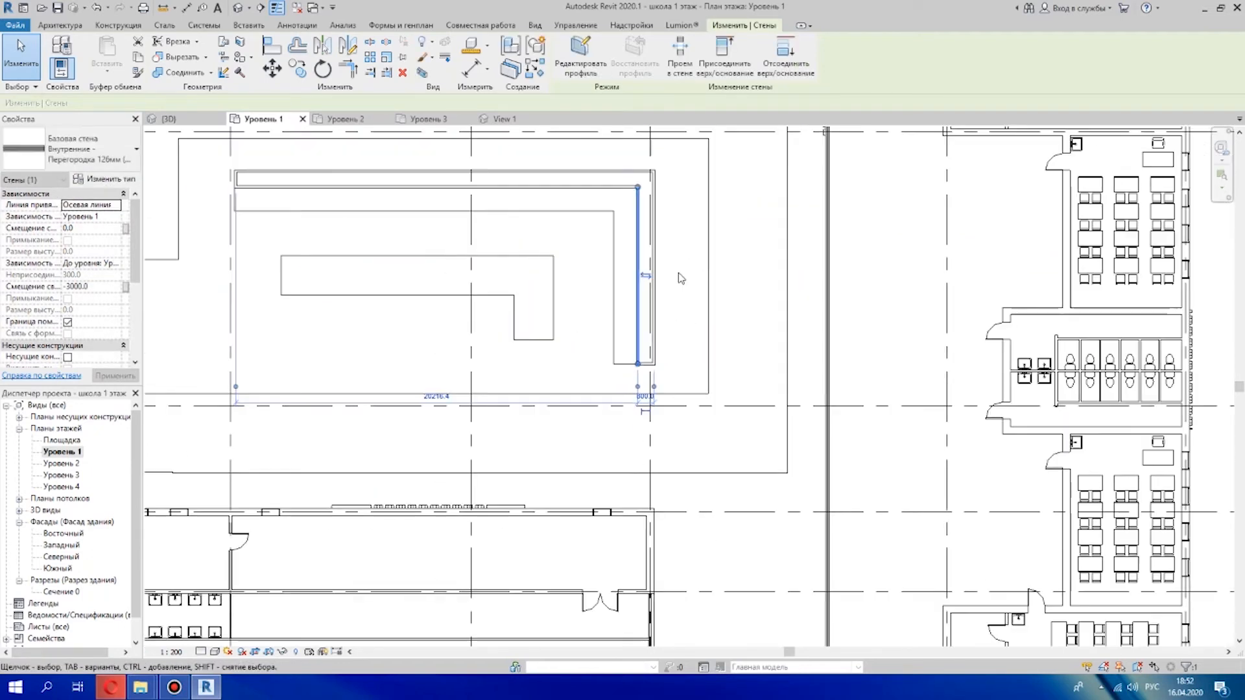
{"action": "left_click", "coordinate": [685, 272]}
{"action": "scroll", "coordinate": [691, 261], "scroll_direction": "down", "scroll_amount": 2}
In the 3D view, set the top offset of the loop's long inner wall on the courtyard slab to -2700
{"action": "left_click", "coordinate": [238, 9]}
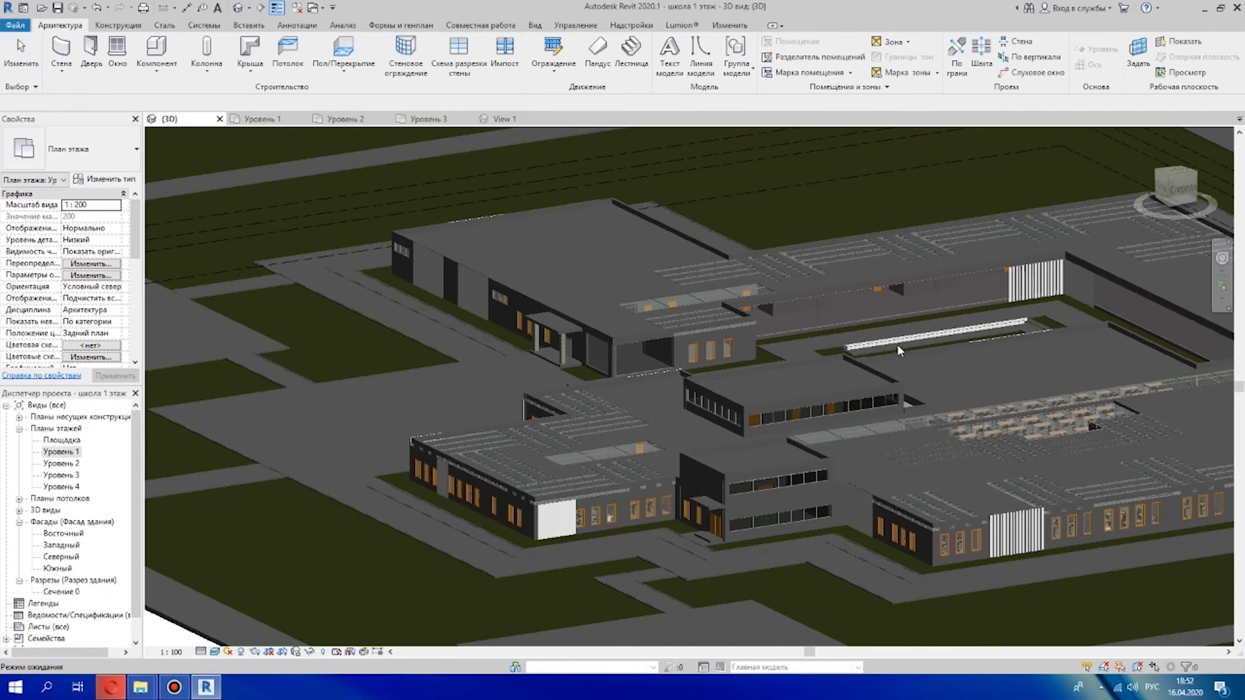
{"action": "scroll", "coordinate": [897, 343], "scroll_direction": "up", "scroll_amount": 5}
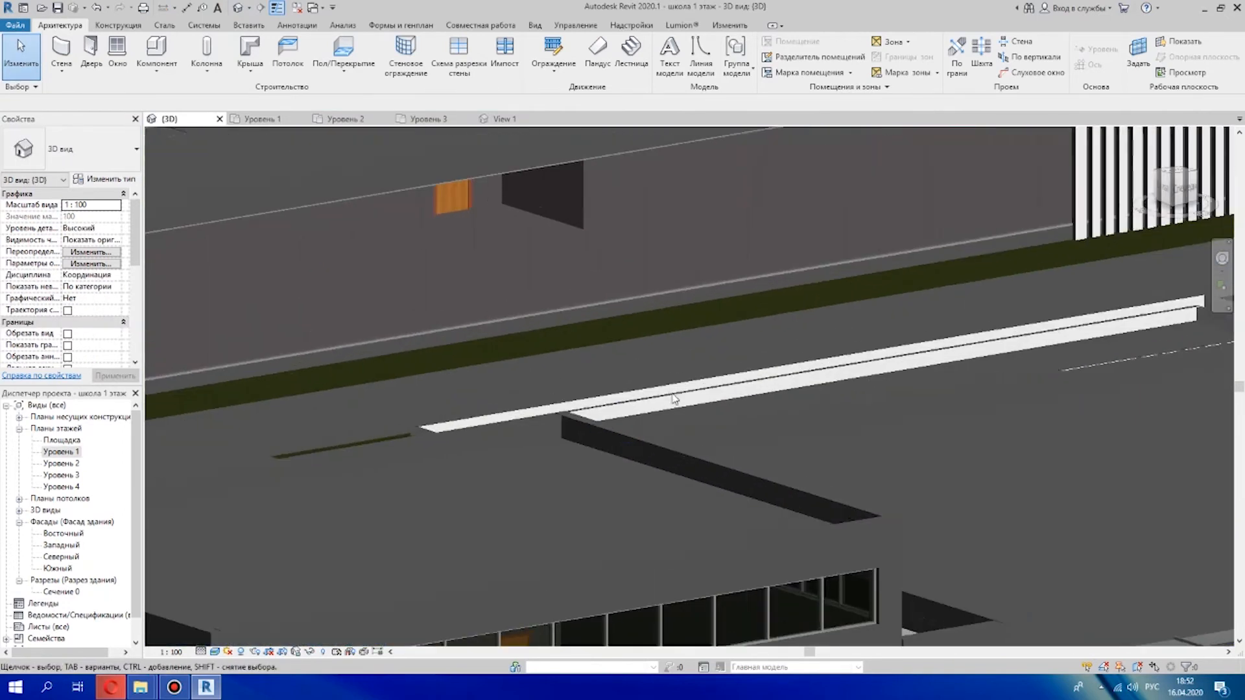
{"action": "left_click", "coordinate": [674, 398]}
{"action": "scroll", "coordinate": [675, 398], "scroll_direction": "down", "scroll_amount": 3}
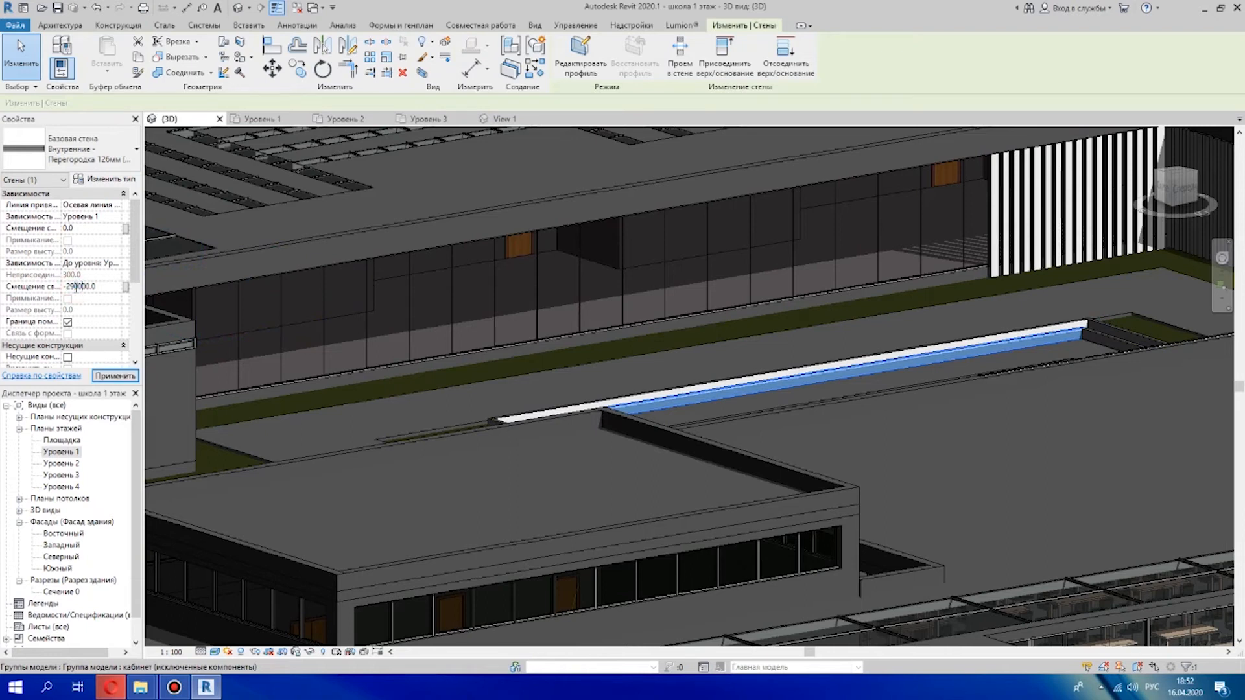
{"action": "left_click", "coordinate": [118, 381]}
{"action": "scroll", "coordinate": [690, 418], "scroll_direction": "down", "scroll_amount": 1}
{"action": "middle_click_drag", "start_coordinate": [766, 441], "coordinate": [772, 558], "text": "shift"}
{"action": "scroll", "coordinate": [527, 447], "scroll_direction": "up", "scroll_amount": 3}
{"action": "middle_click_drag", "start_coordinate": [716, 474], "coordinate": [623, 412], "text": "shift"}
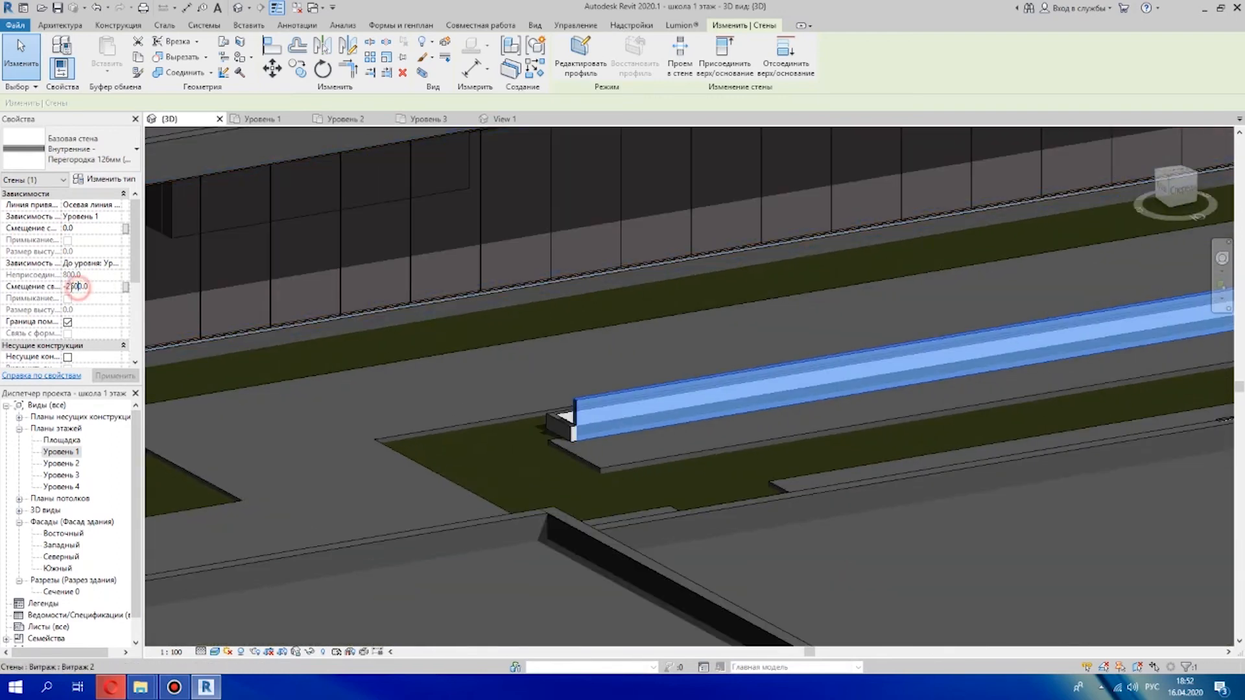
{"action": "left_click", "coordinate": [110, 377]}
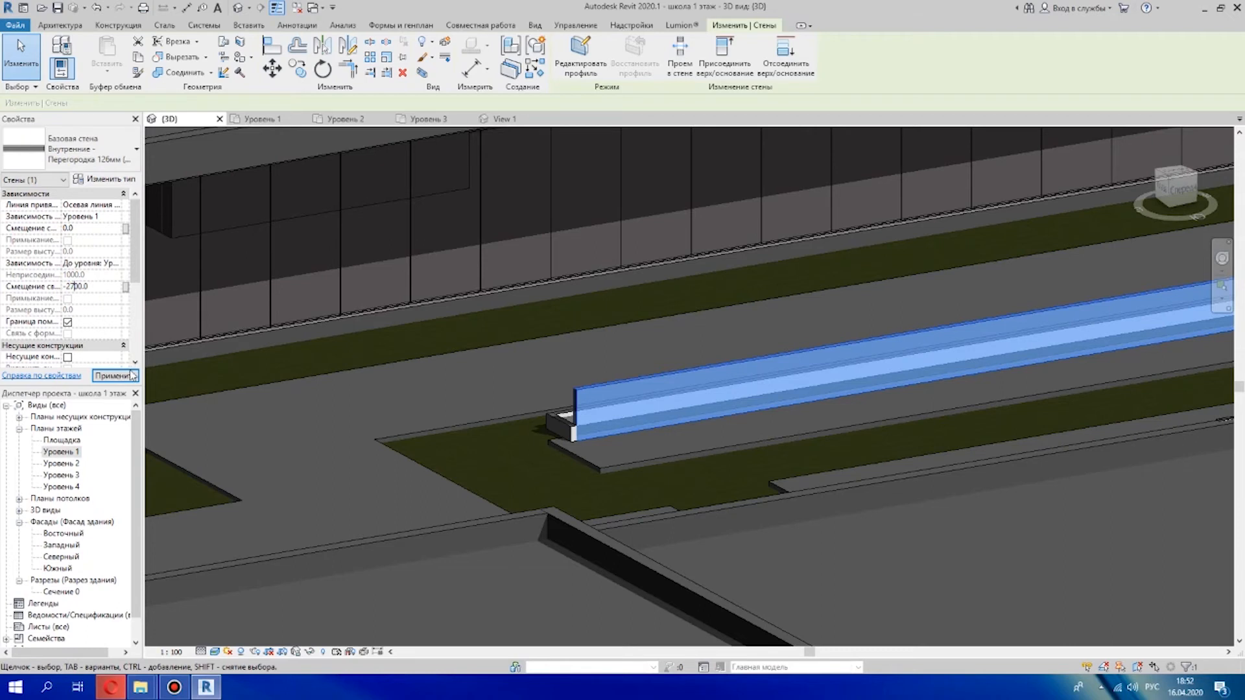
{"action": "left_click", "coordinate": [130, 376]}
On the Уровень 1 plan, set the top offset of the loop's other five walls to -2700 and check them in 3D
{"action": "middle_click_drag", "start_coordinate": [556, 422], "coordinate": [812, 454], "text": "shift"}
{"action": "left_click", "coordinate": [868, 425]}
{"action": "middle_click_drag", "start_coordinate": [868, 425], "coordinate": [868, 460], "text": "shift"}
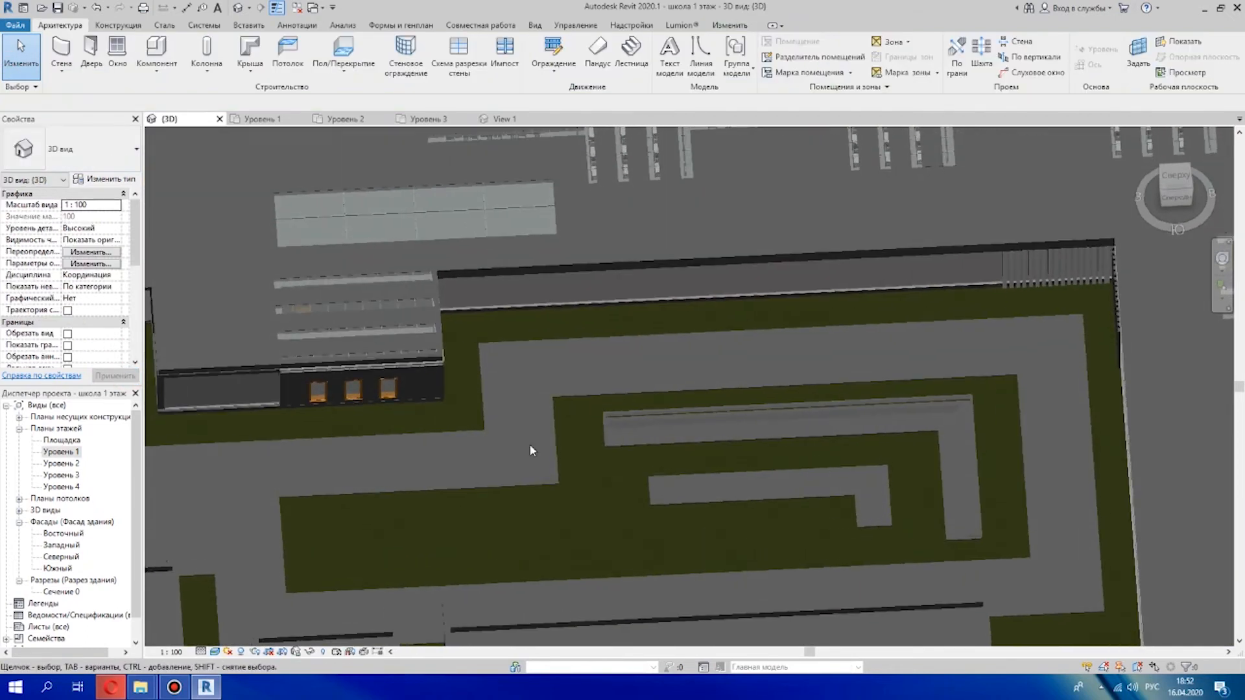
{"action": "double_click", "coordinate": [69, 452]}
{"action": "scroll", "coordinate": [445, 201], "scroll_direction": "up", "scroll_amount": 2}
{"action": "left_click", "coordinate": [484, 233]}
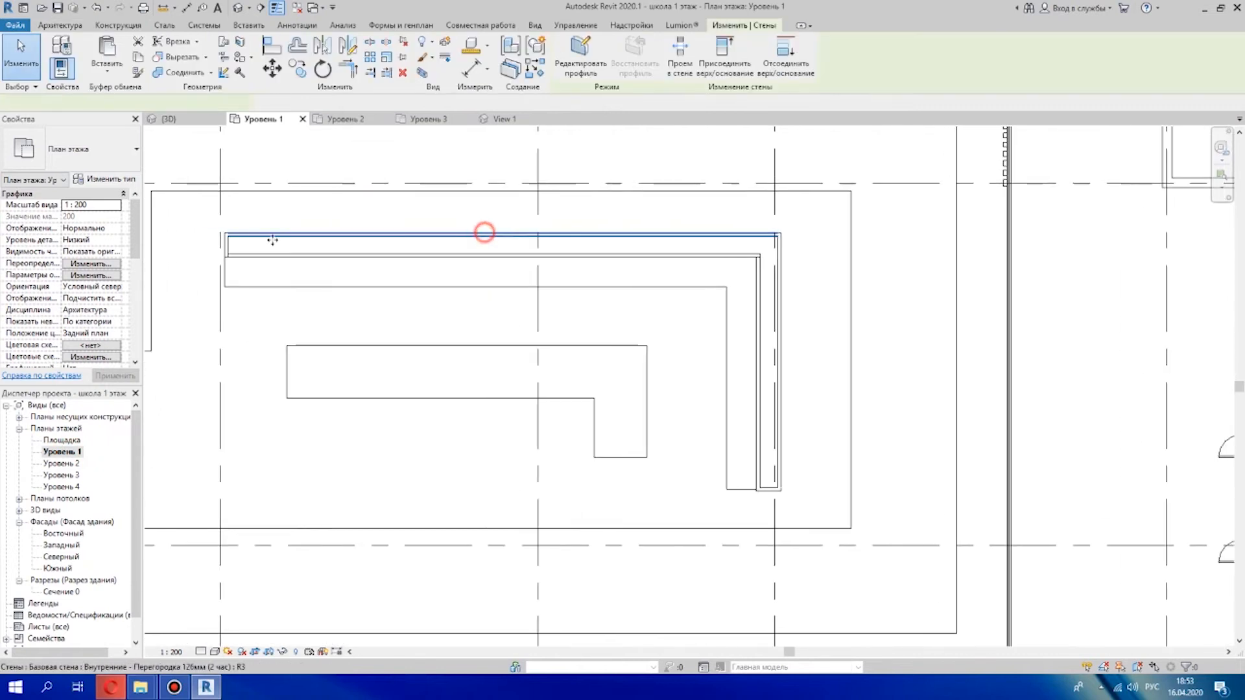
{"action": "left_click", "coordinate": [779, 308], "text": "ctrl"}
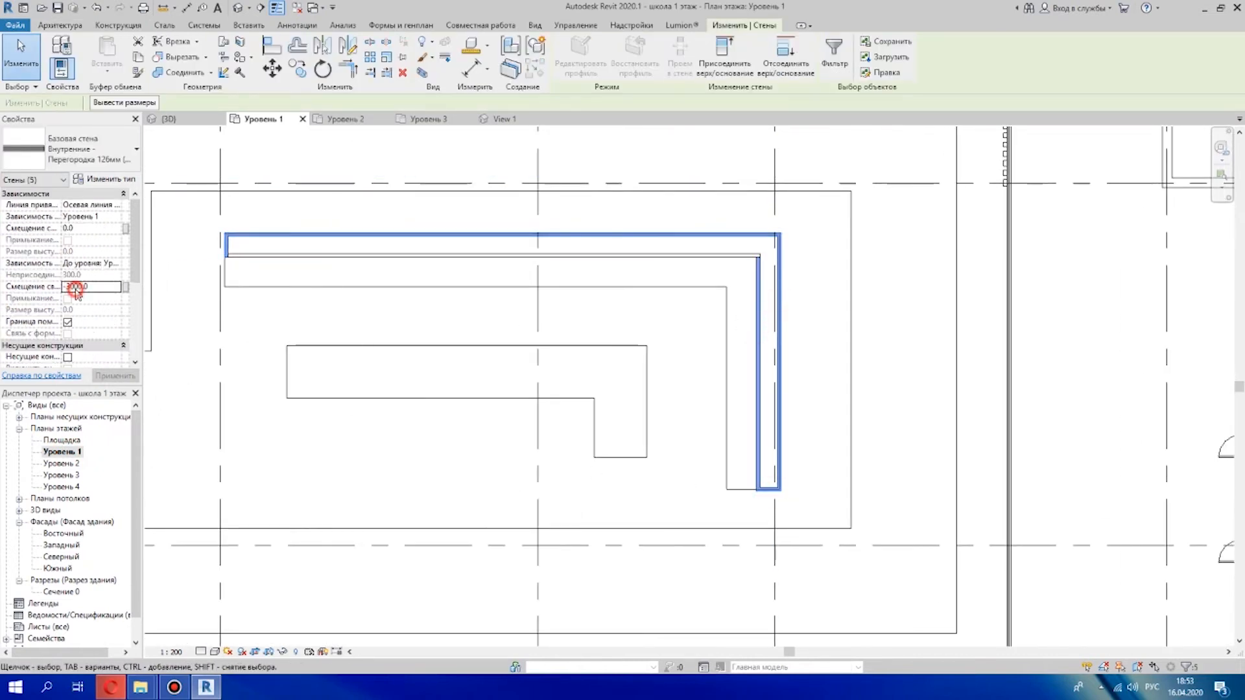
{"action": "left_click", "coordinate": [117, 381]}
{"action": "scroll", "coordinate": [391, 386], "scroll_direction": "down", "scroll_amount": 5}
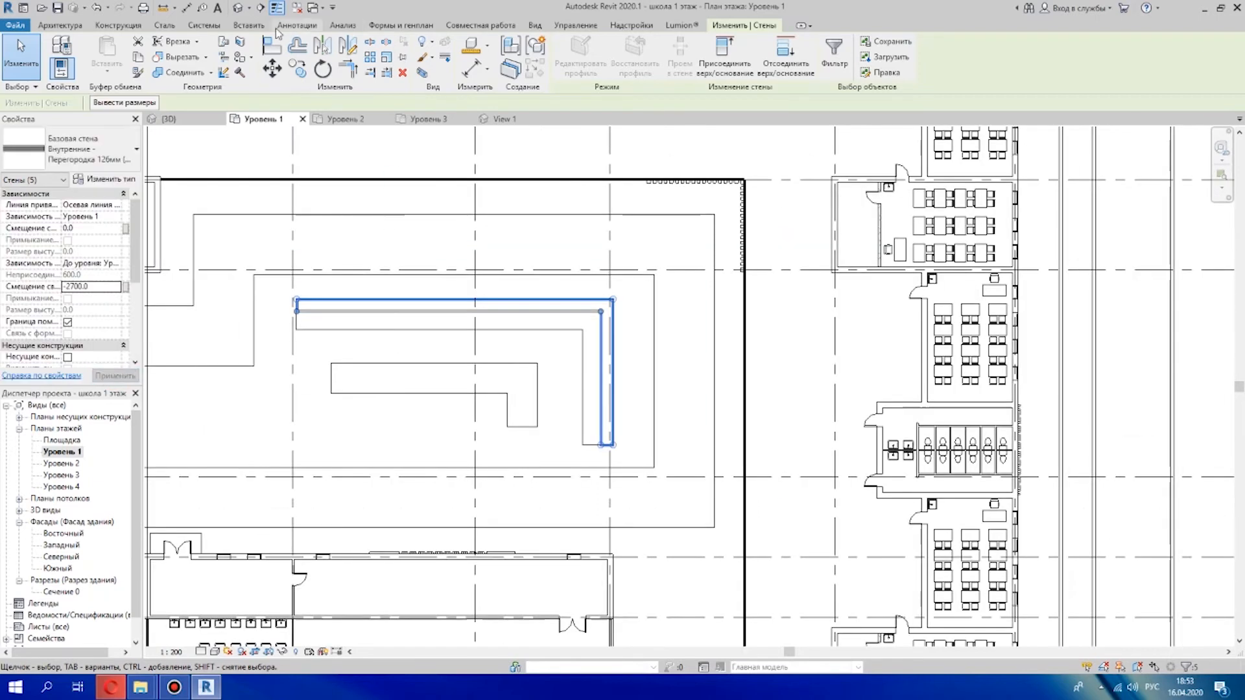
{"action": "left_click", "coordinate": [238, 8]}
{"action": "middle_click_drag", "start_coordinate": [725, 485], "coordinate": [819, 522], "text": "shift"}
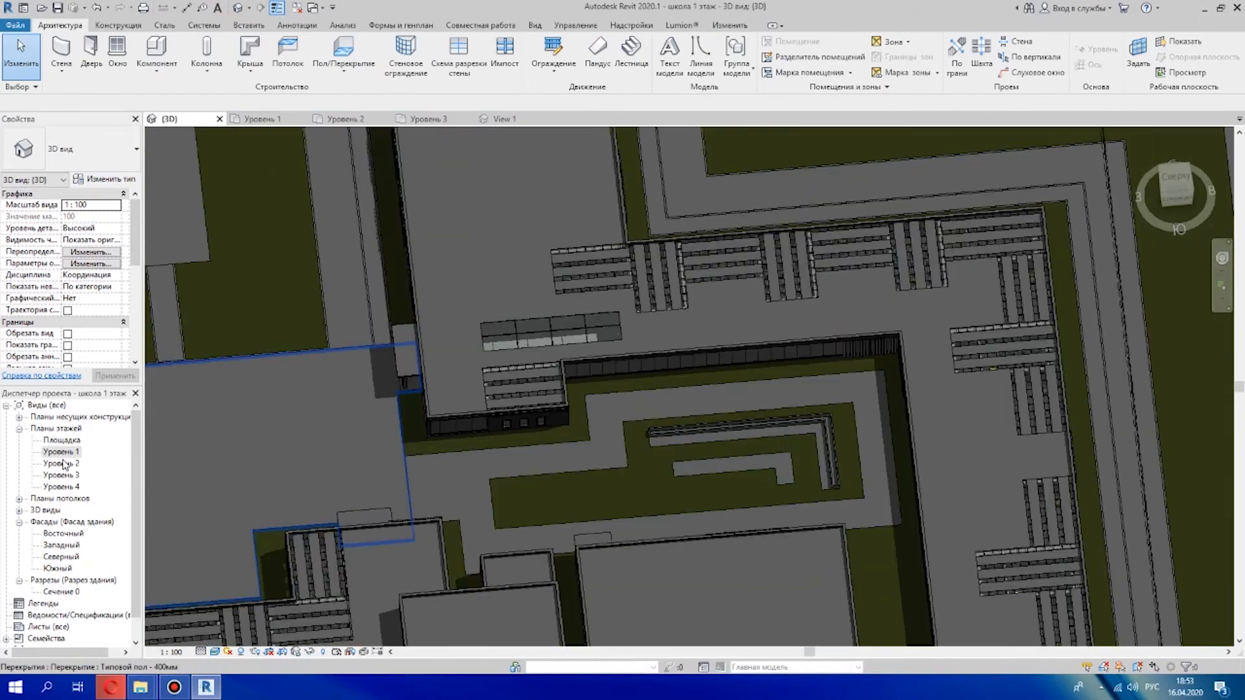
Start a floor on the Уровень 1 plan with the type Деревянная балка 220мм - Деревянная отделка
{"action": "double_click", "coordinate": [63, 452]}
{"action": "scroll", "coordinate": [373, 306], "scroll_direction": "up", "scroll_amount": 3}
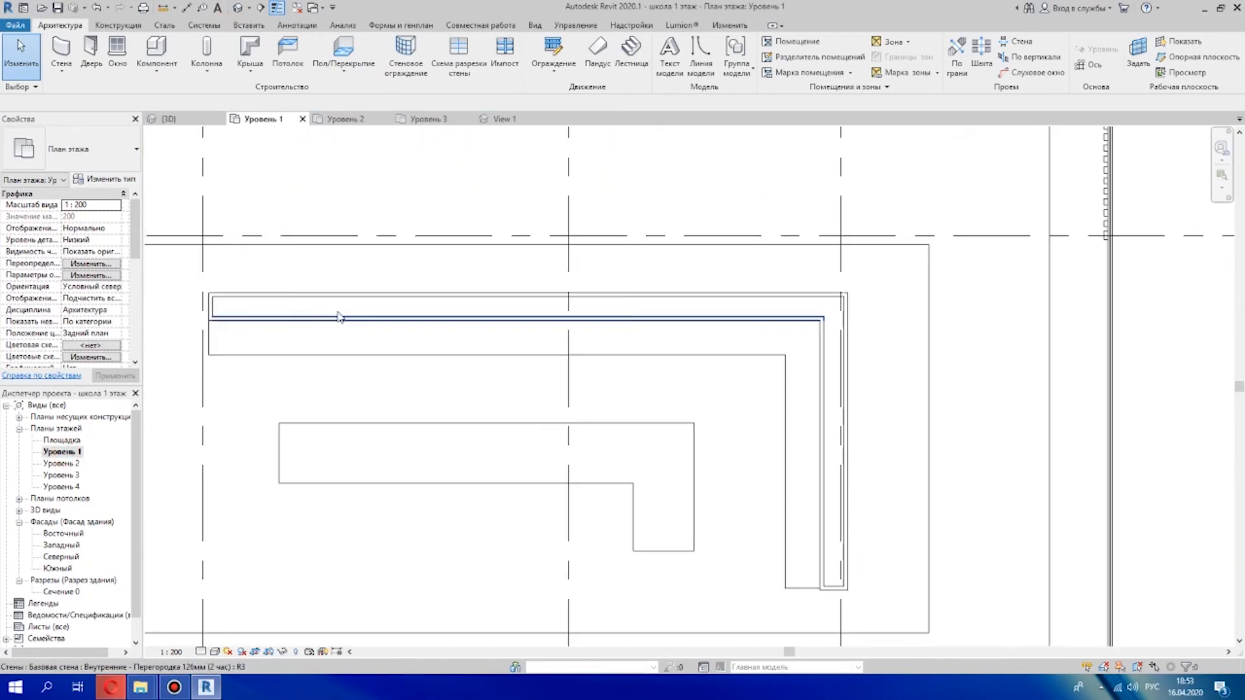
{"action": "left_click", "coordinate": [287, 53]}
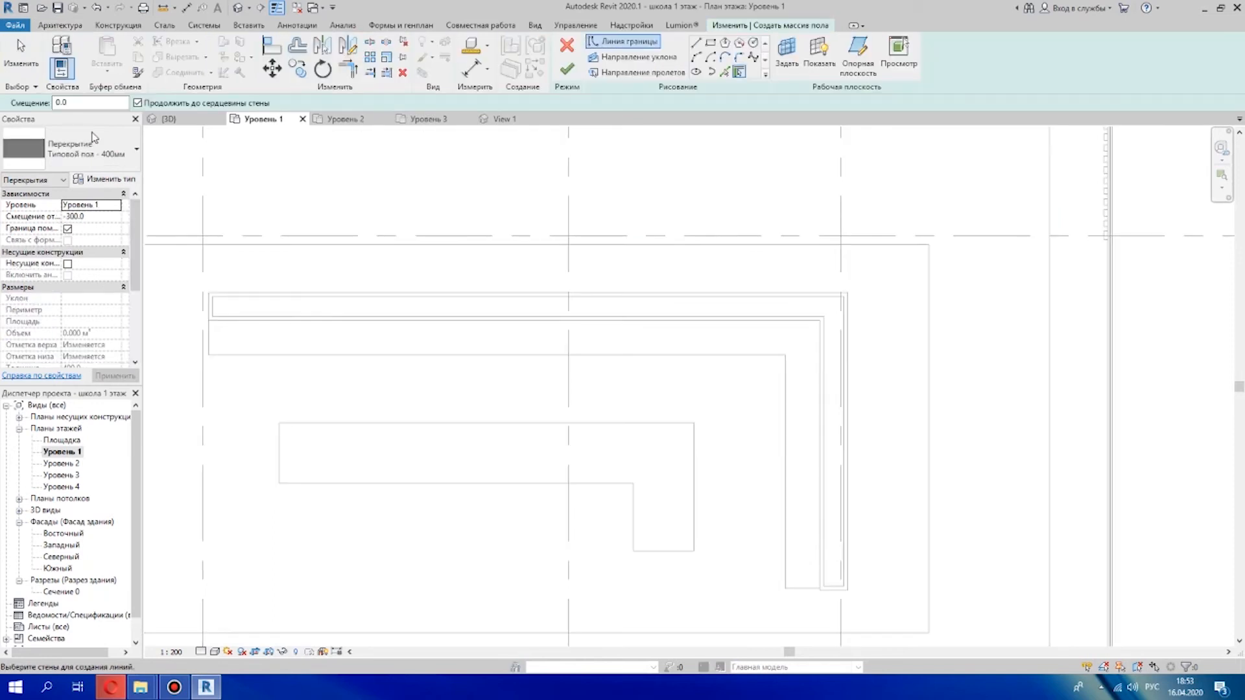
{"action": "left_click", "coordinate": [114, 158]}
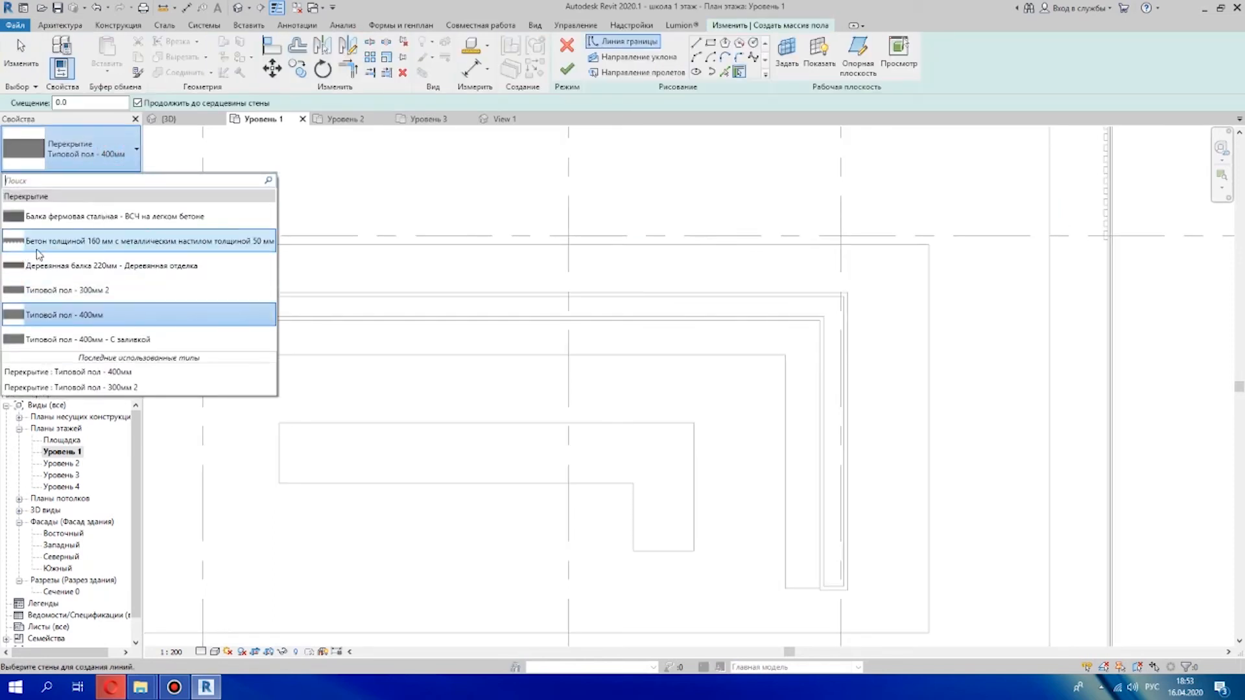
{"action": "left_click", "coordinate": [180, 266]}
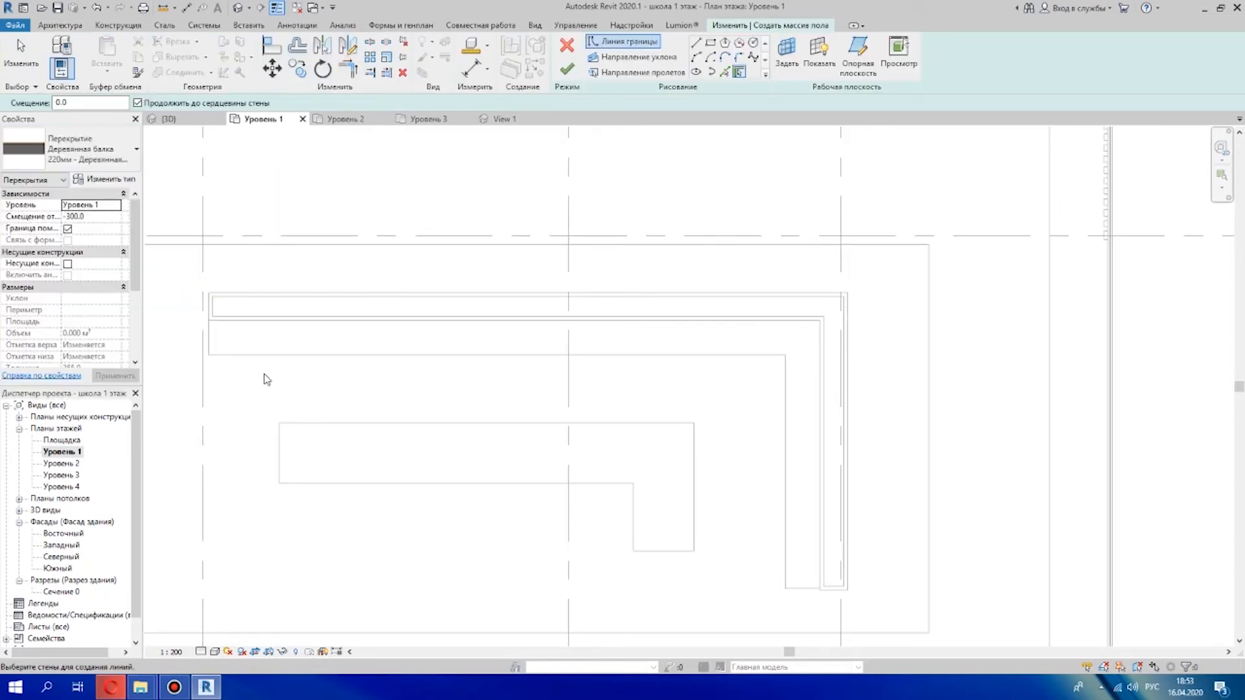
Trace the floor boundary by picking all walls of the L-shaped loop, and finish the sketch
{"action": "scroll", "coordinate": [250, 353], "scroll_direction": "up", "scroll_amount": 1}
{"action": "left_click", "coordinate": [263, 279]}
{"action": "scroll", "coordinate": [574, 339], "scroll_direction": "down", "scroll_amount": 1}
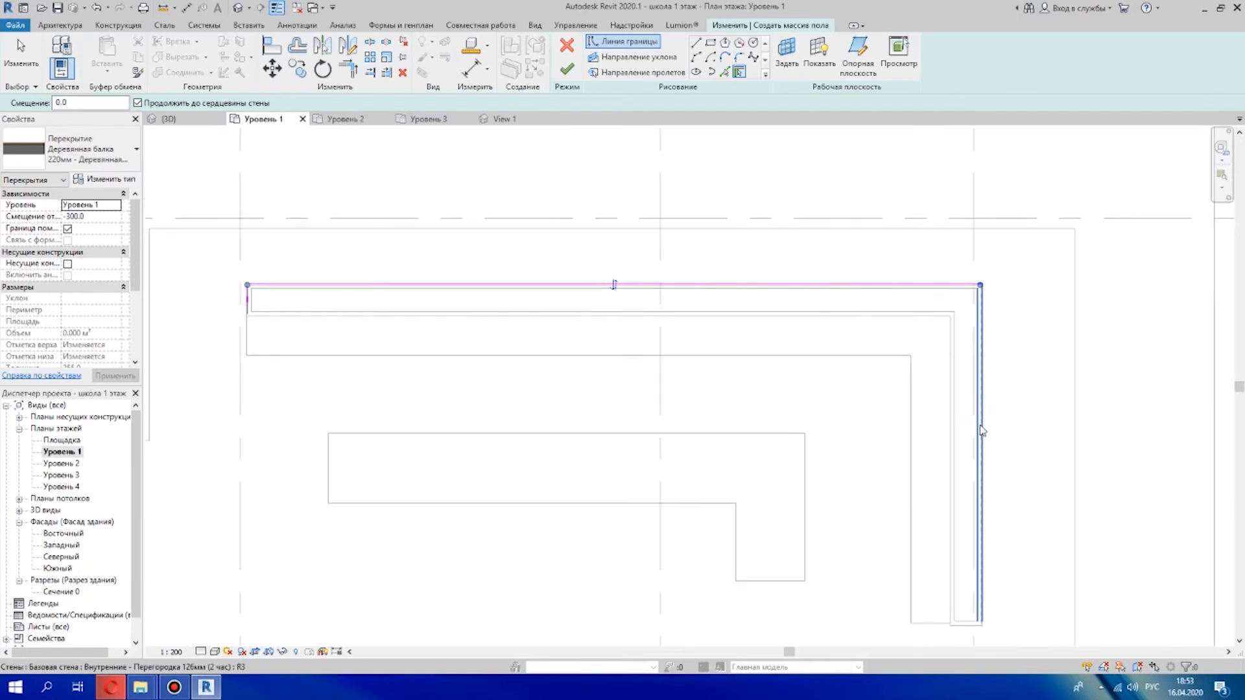
{"action": "middle_click_drag", "start_coordinate": [925, 531], "coordinate": [663, 429]}
{"action": "scroll", "coordinate": [714, 527], "scroll_direction": "up", "scroll_amount": 2}
{"action": "scroll", "coordinate": [658, 462], "scroll_direction": "down", "scroll_amount": 2}
{"action": "middle_click_drag", "start_coordinate": [403, 205], "coordinate": [665, 449]}
{"action": "middle_click_drag", "start_coordinate": [204, 374], "coordinate": [371, 424]}
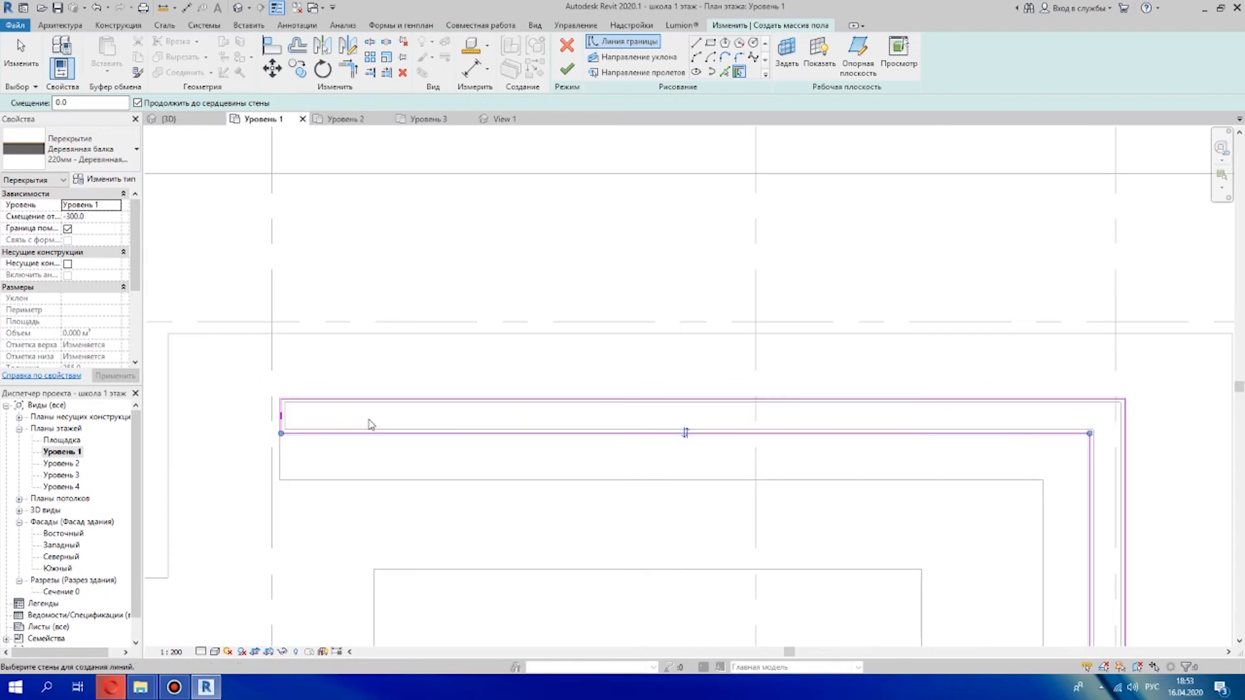
{"action": "left_click", "coordinate": [33, 66]}
{"action": "scroll", "coordinate": [279, 415], "scroll_direction": "up", "scroll_amount": 5}
{"action": "scroll", "coordinate": [642, 318], "scroll_direction": "down", "scroll_amount": 5}
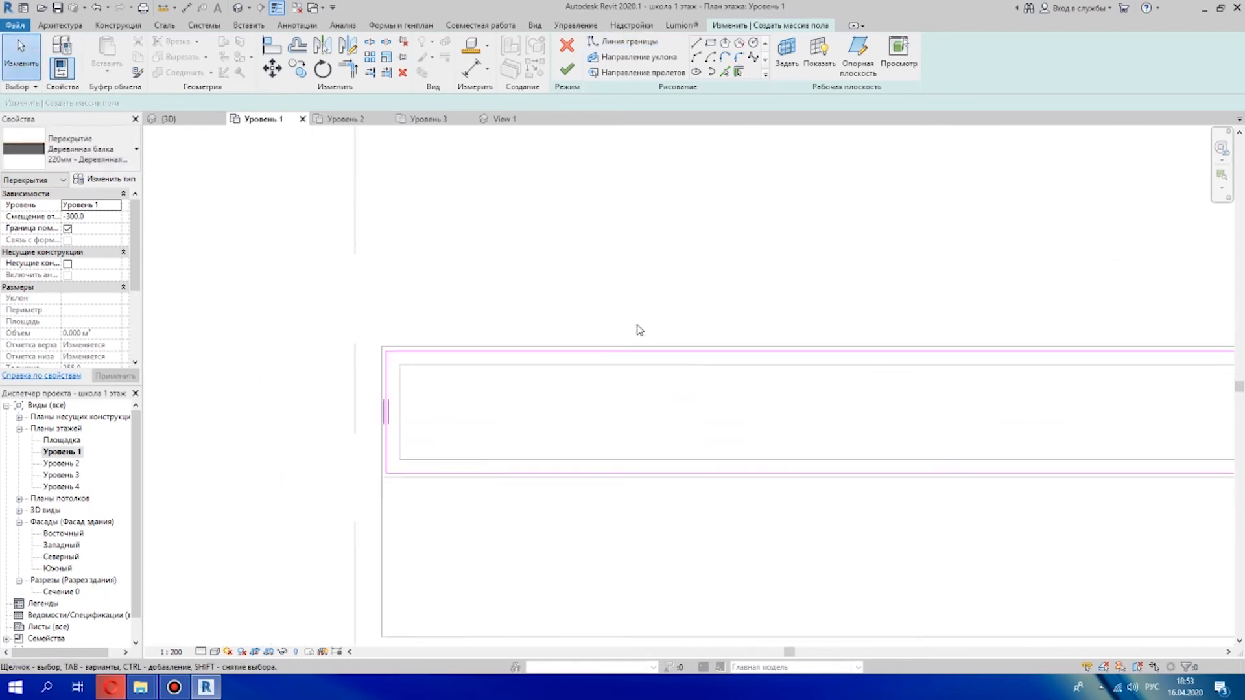
{"action": "left_click", "coordinate": [568, 69]}
{"action": "scroll", "coordinate": [736, 321], "scroll_direction": "down", "scroll_amount": 2}
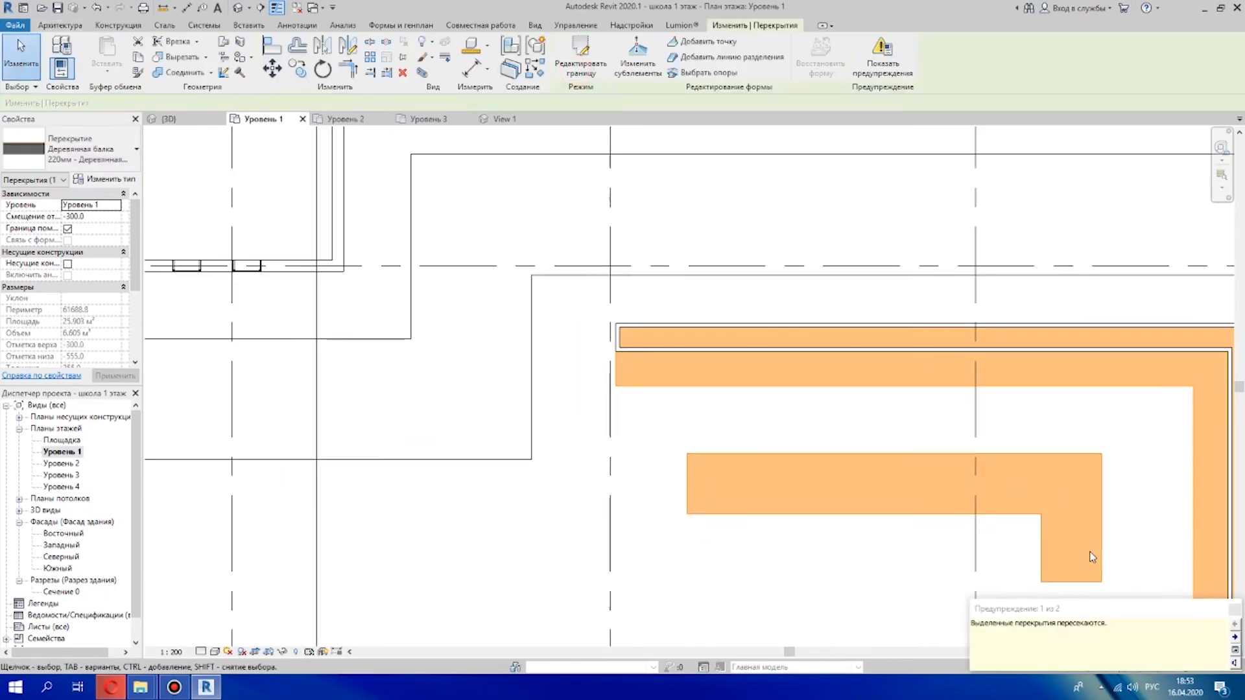
{"action": "left_click", "coordinate": [1235, 610]}
Set the wooden floor's height offset from Уровень 1 to 820 and check its position on the walls in 3D
{"action": "scroll", "coordinate": [602, 343], "scroll_direction": "up", "scroll_amount": 5}
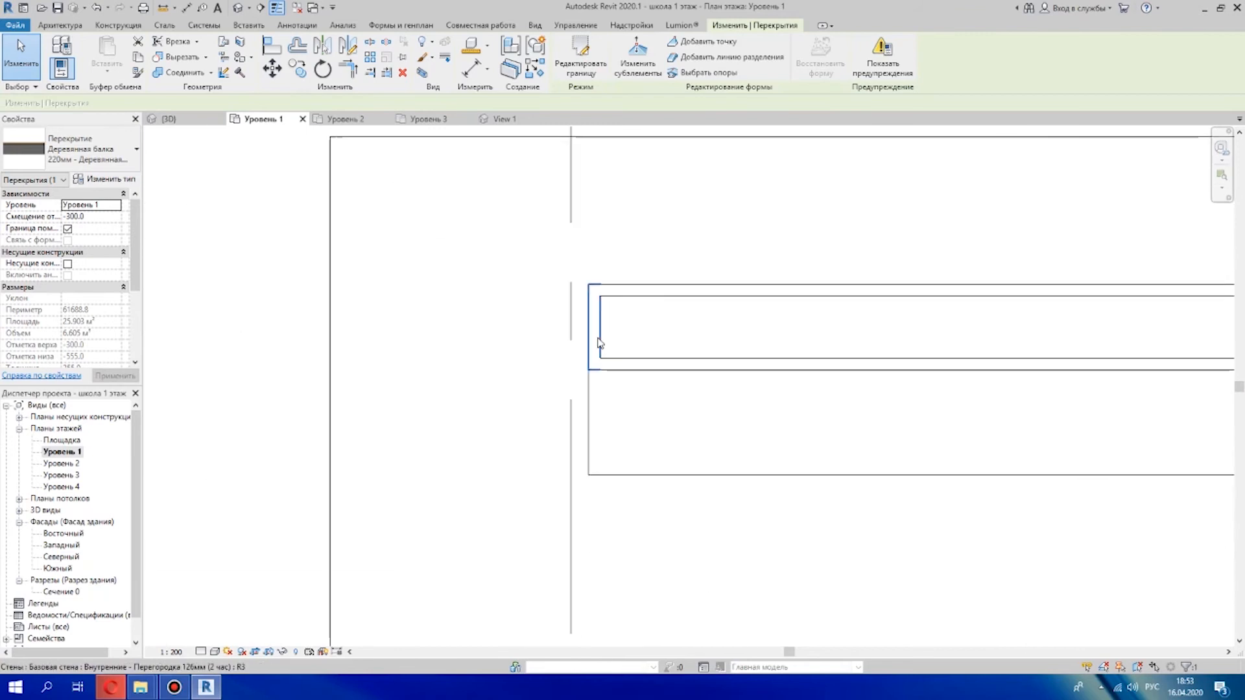
{"action": "double_click", "coordinate": [853, 478]}
{"action": "scroll", "coordinate": [543, 347], "scroll_direction": "down", "scroll_amount": 2}
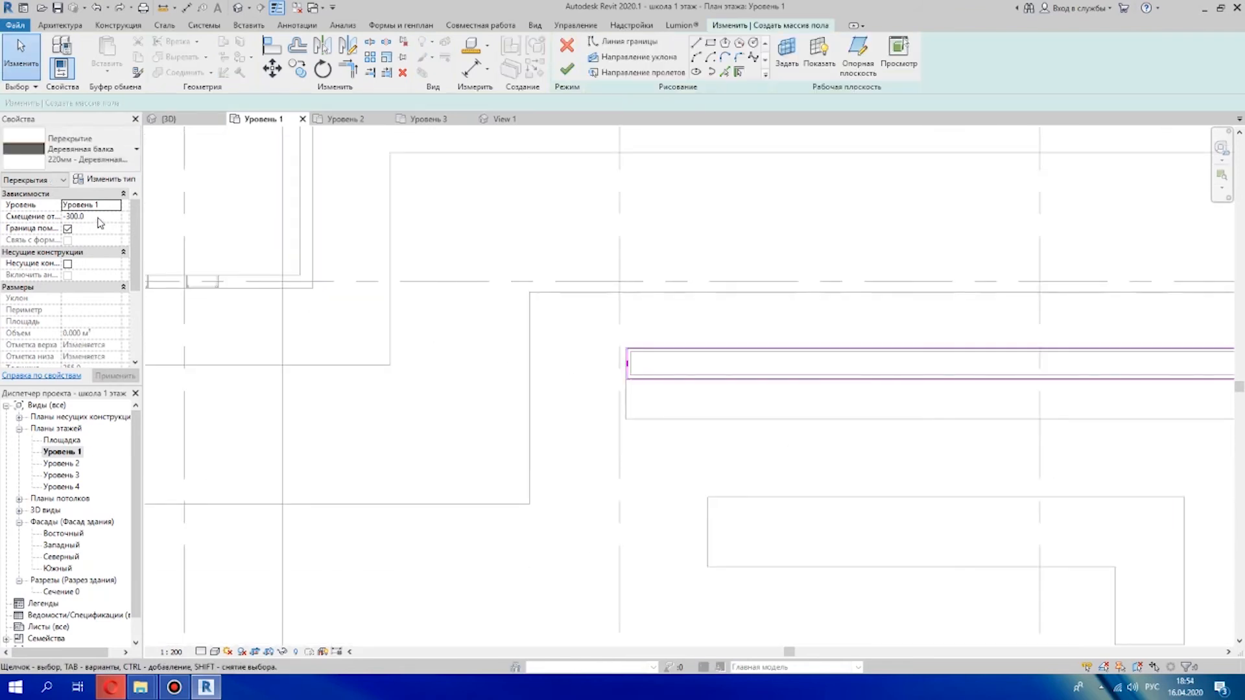
{"action": "left_click", "coordinate": [566, 70]}
{"action": "left_click", "coordinate": [702, 366]}
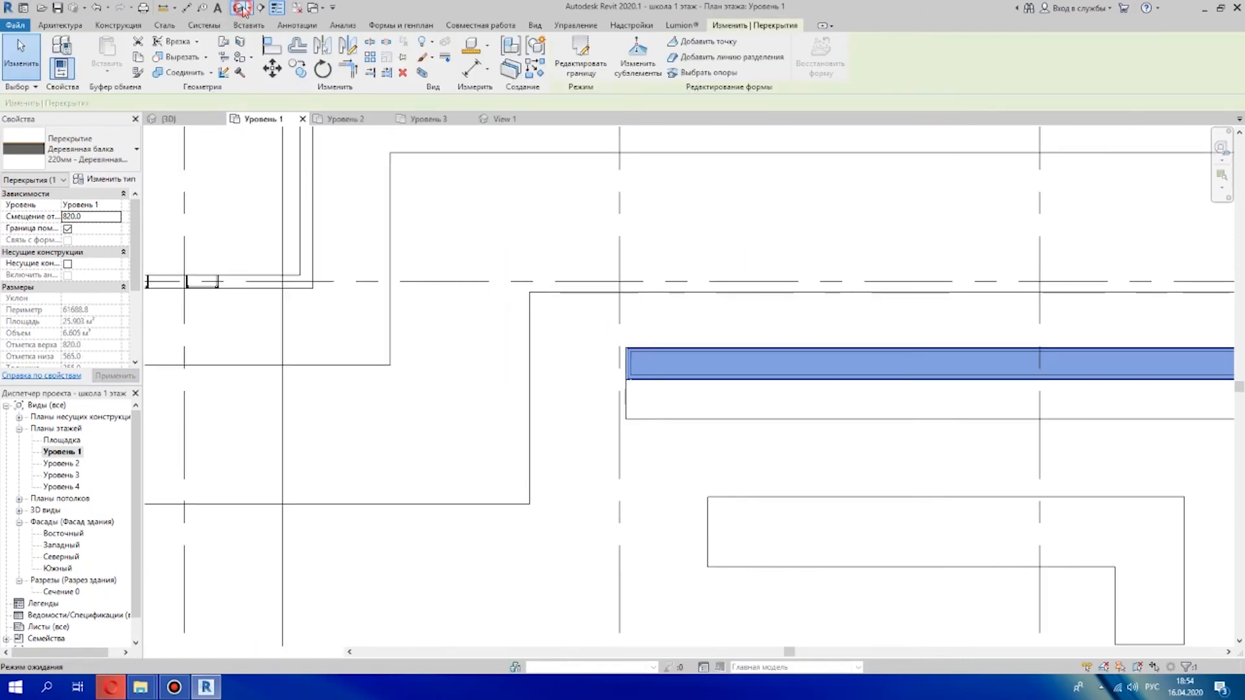
{"action": "left_click", "coordinate": [242, 9]}
{"action": "scroll", "coordinate": [716, 458], "scroll_direction": "up", "scroll_amount": 2}
{"action": "middle_click_drag", "start_coordinate": [721, 518], "coordinate": [928, 324], "text": "shift"}
{"action": "scroll", "coordinate": [720, 448], "scroll_direction": "up", "scroll_amount": 3}
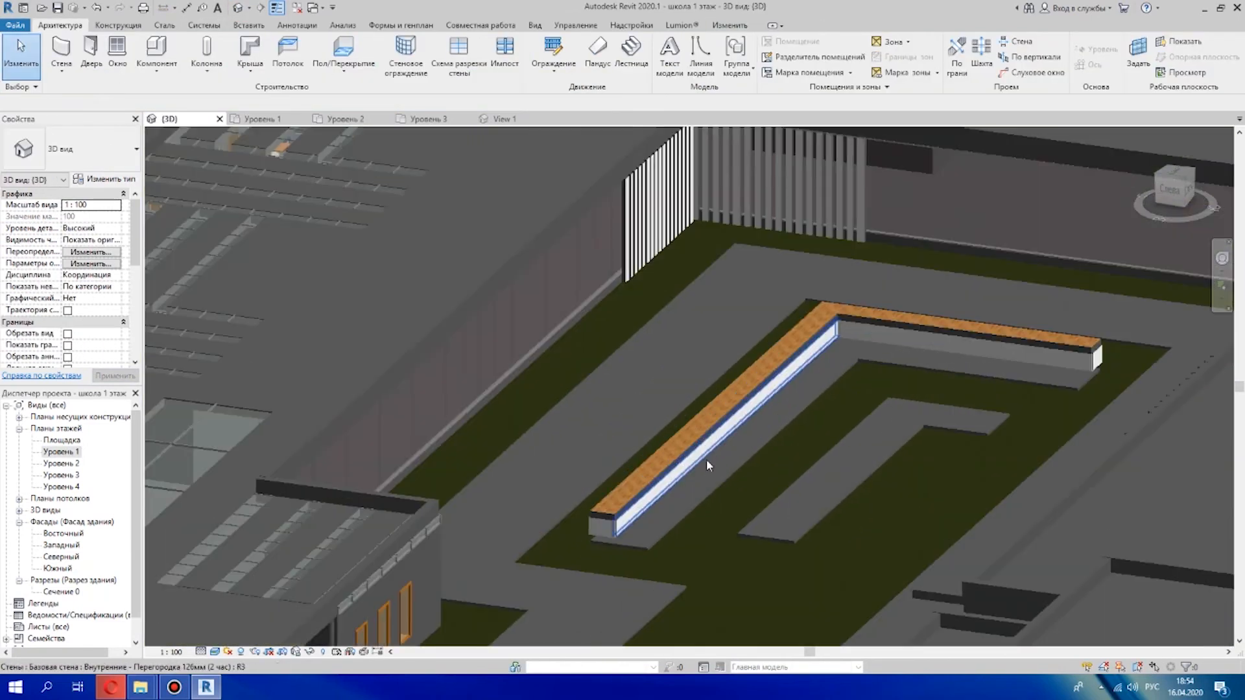
{"action": "scroll", "coordinate": [709, 454], "scroll_direction": "up", "scroll_amount": 5}
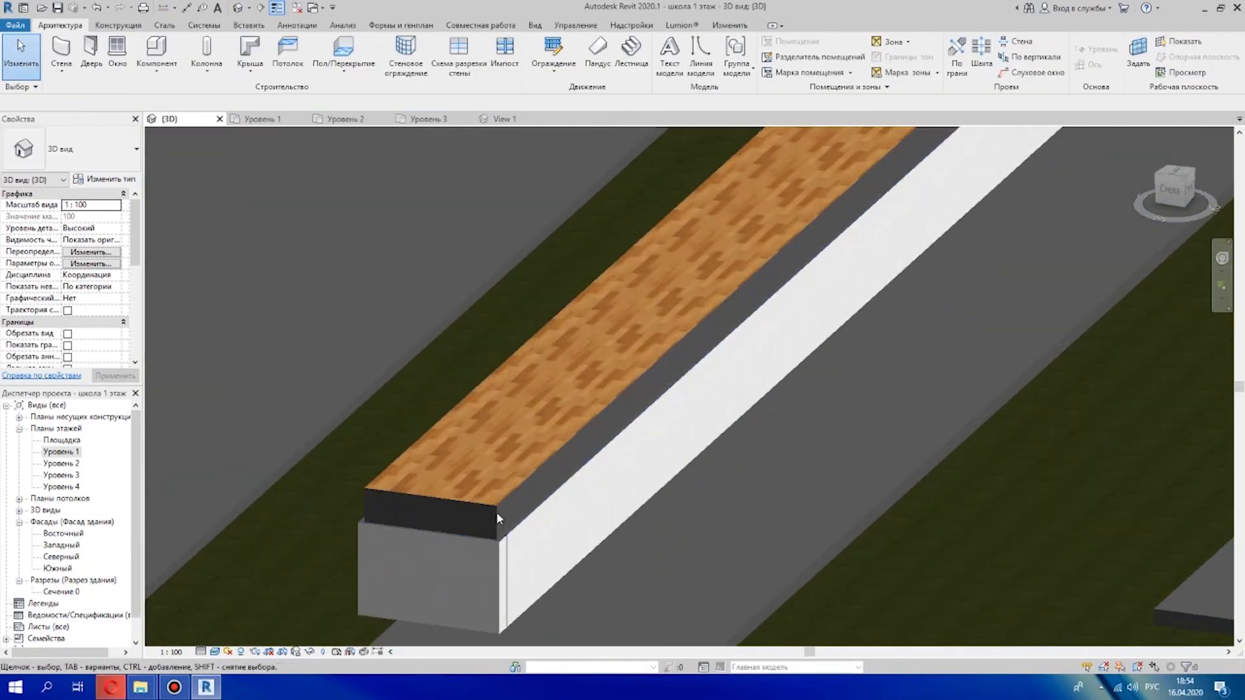
Duplicate the floor type as Деревянная балка 220мм - Деревянная отделка 2 and thin its layers to a total thickness of 20 mm
{"action": "left_click", "coordinate": [494, 505]}
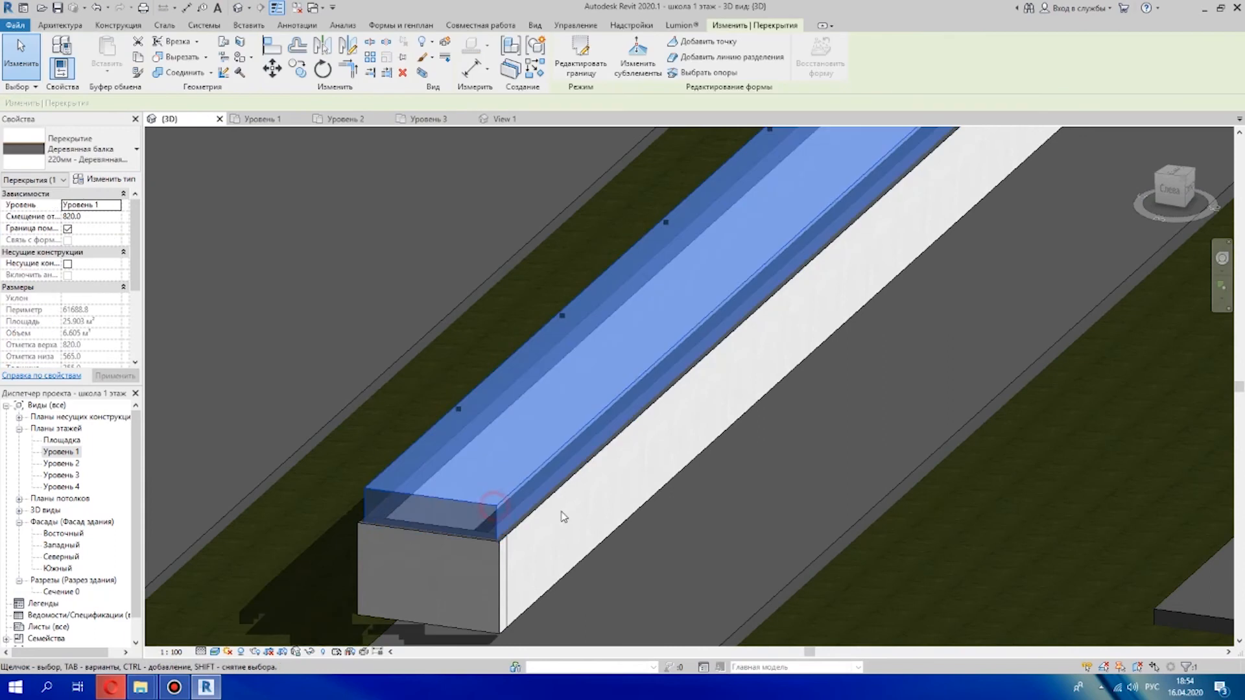
{"action": "left_click", "coordinate": [101, 179]}
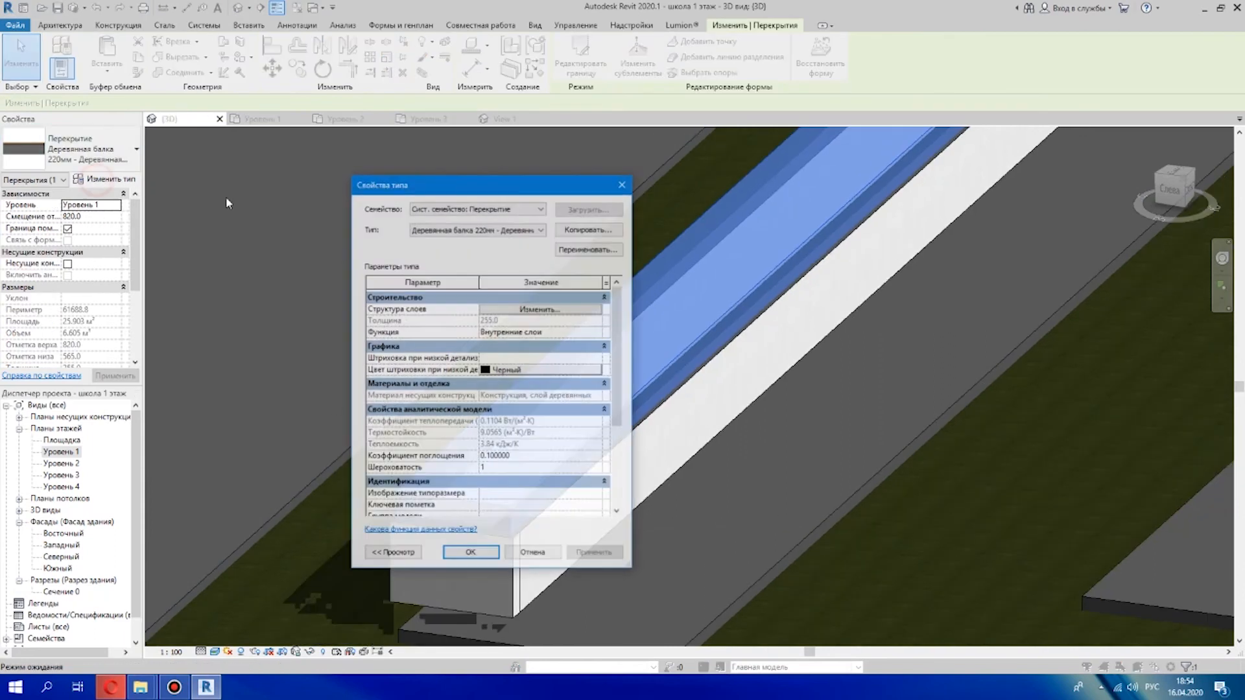
{"action": "left_click", "coordinate": [589, 231]}
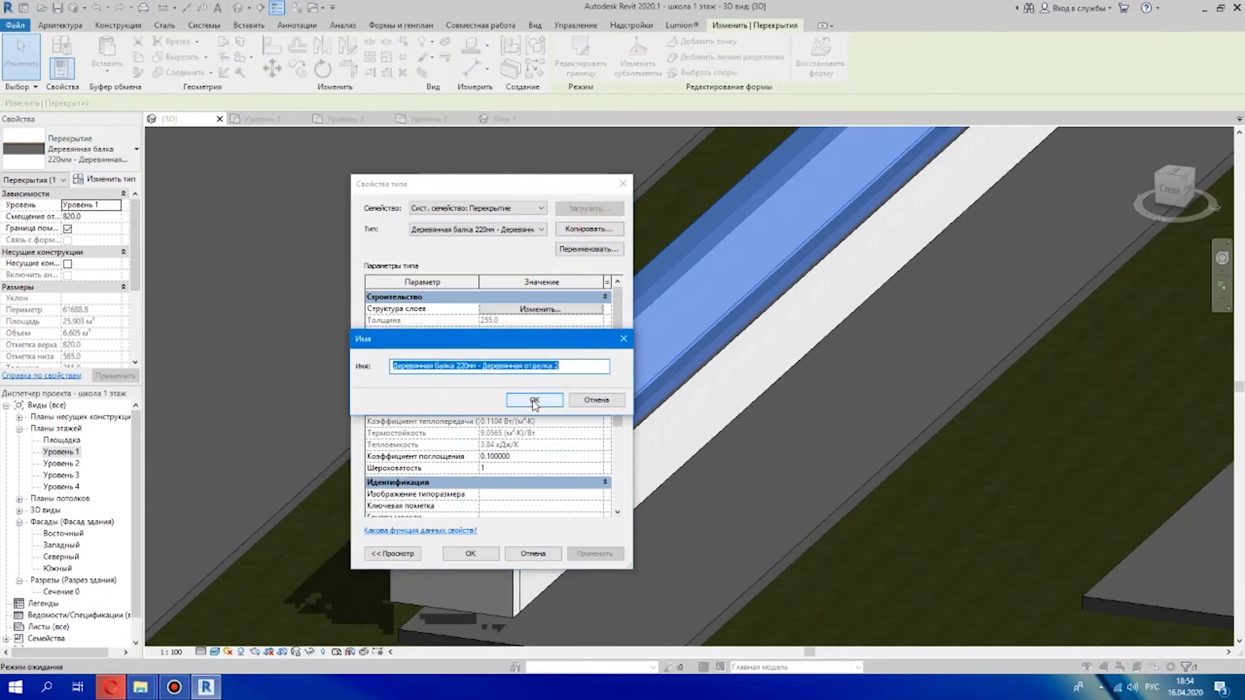
{"action": "left_click", "coordinate": [535, 400]}
{"action": "left_click", "coordinate": [538, 310]}
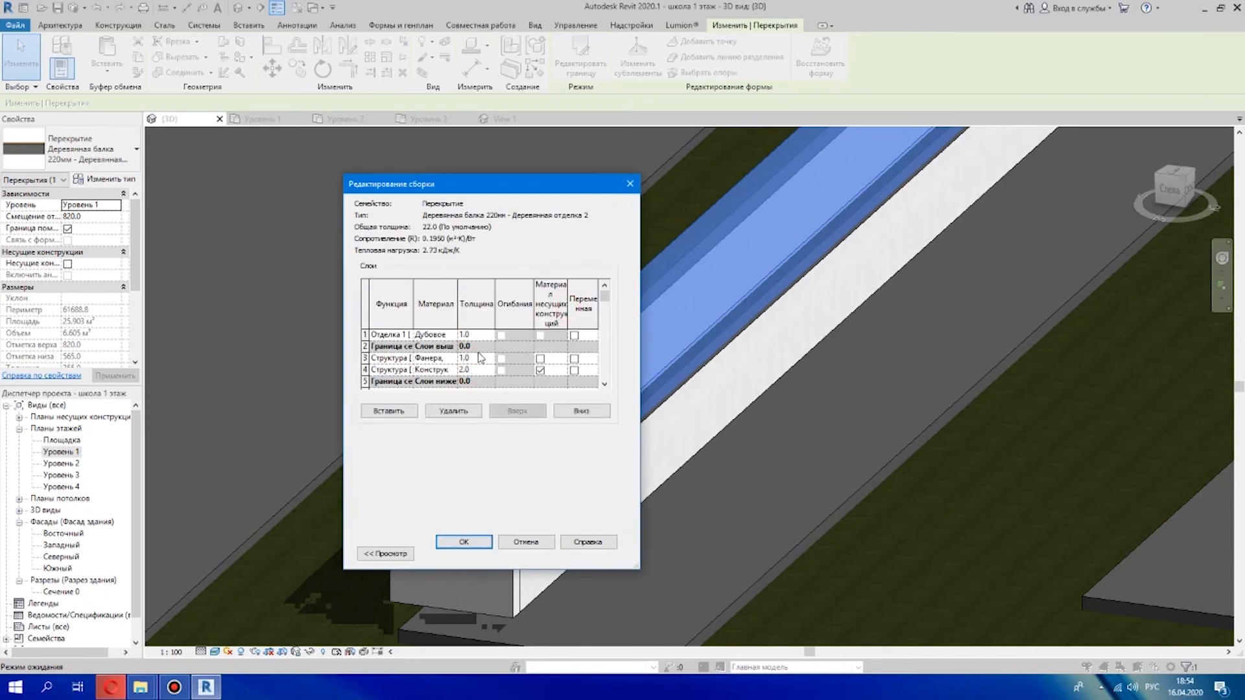
{"action": "left_click", "coordinate": [465, 542]}
{"action": "left_click", "coordinate": [475, 551]}
Thicken the oak finish layer of the duplicated floor type so the total thickness is 40 mm
{"action": "scroll", "coordinate": [476, 507], "scroll_direction": "up", "scroll_amount": 5}
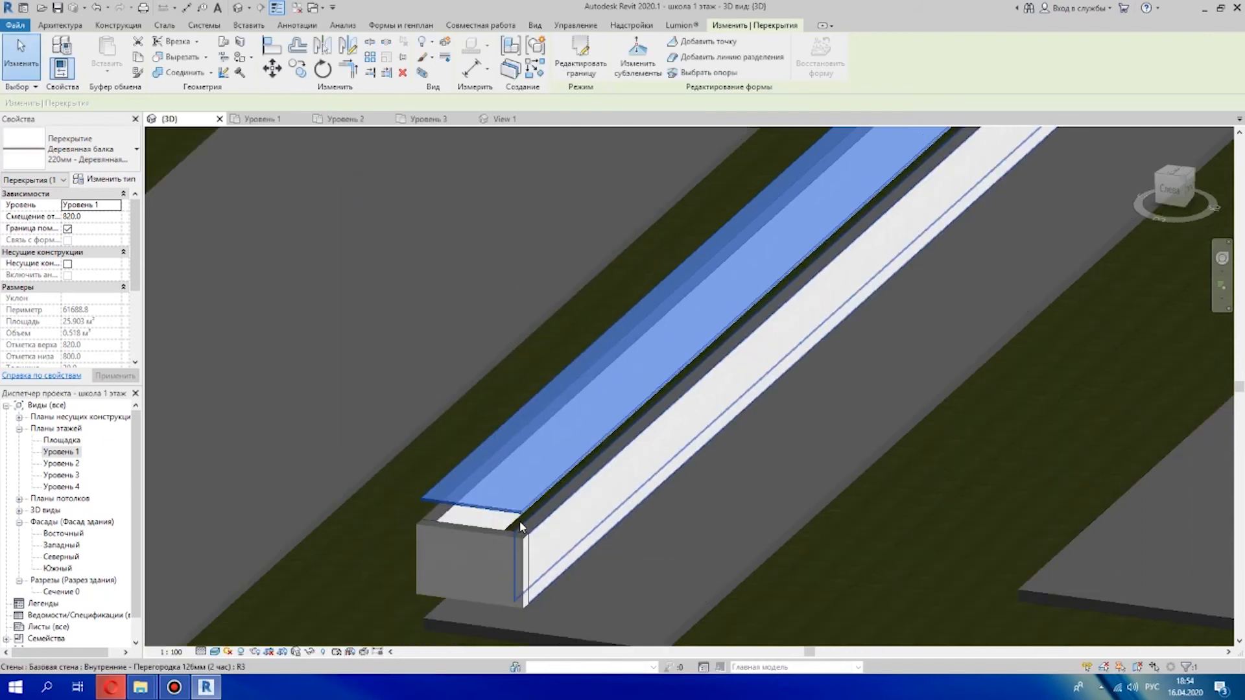
{"action": "left_click", "coordinate": [101, 182]}
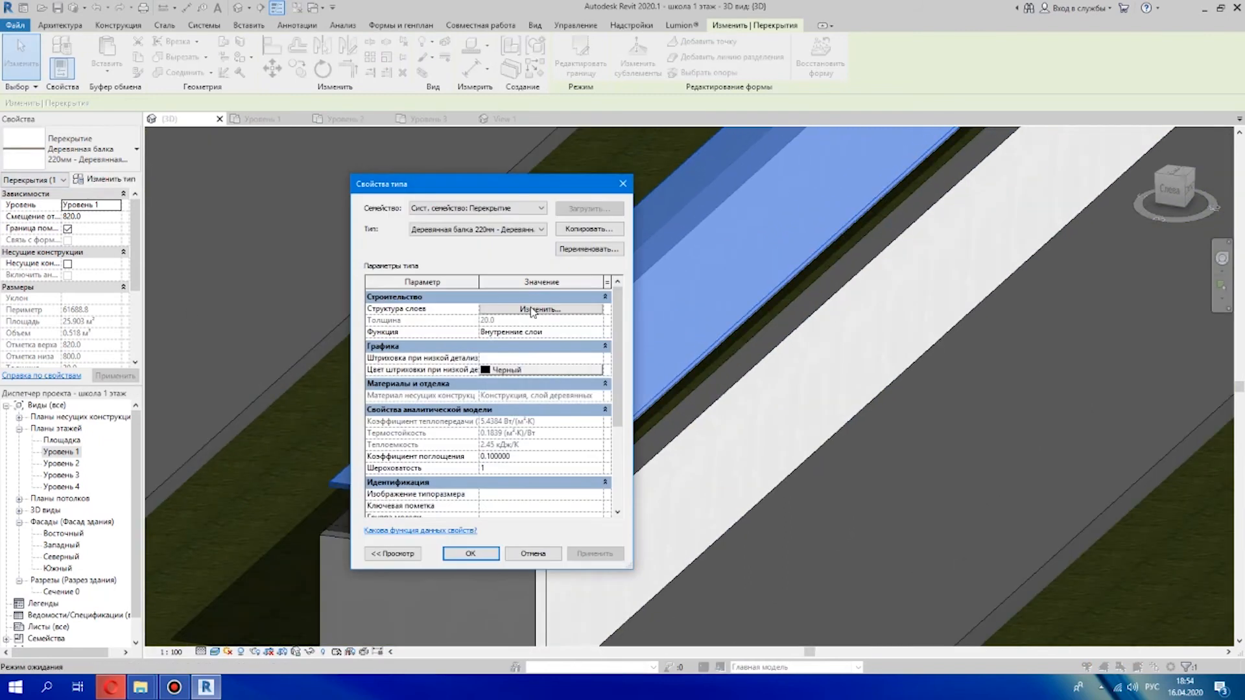
{"action": "left_click", "coordinate": [535, 312]}
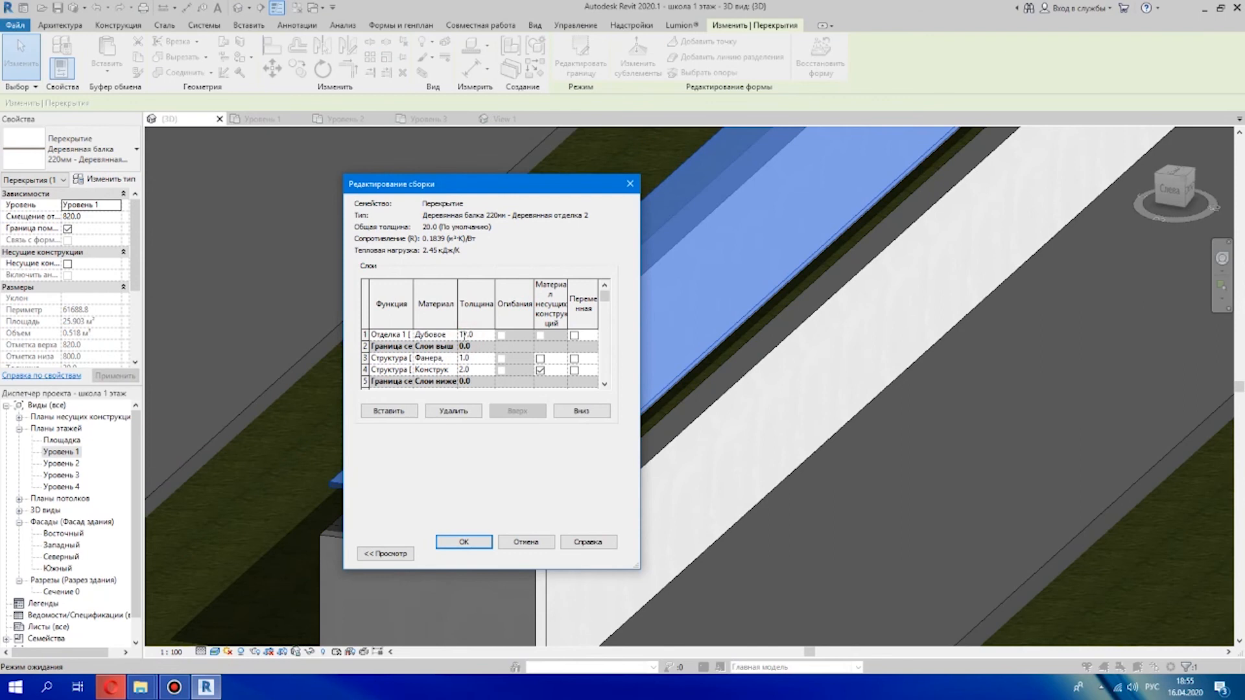
{"action": "left_click", "coordinate": [464, 542]}
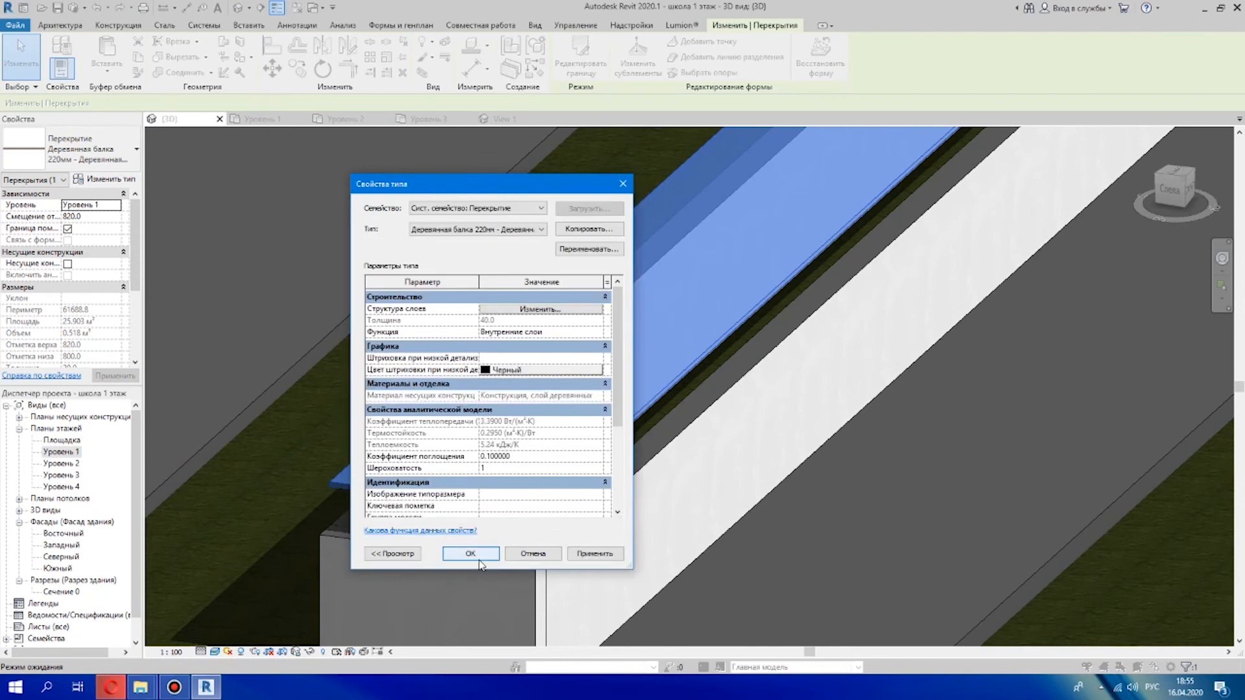
{"action": "left_click", "coordinate": [472, 553]}
Set the wooden floor's height offset from Уровень 1 to 780
{"action": "scroll", "coordinate": [389, 512], "scroll_direction": "down", "scroll_amount": 3}
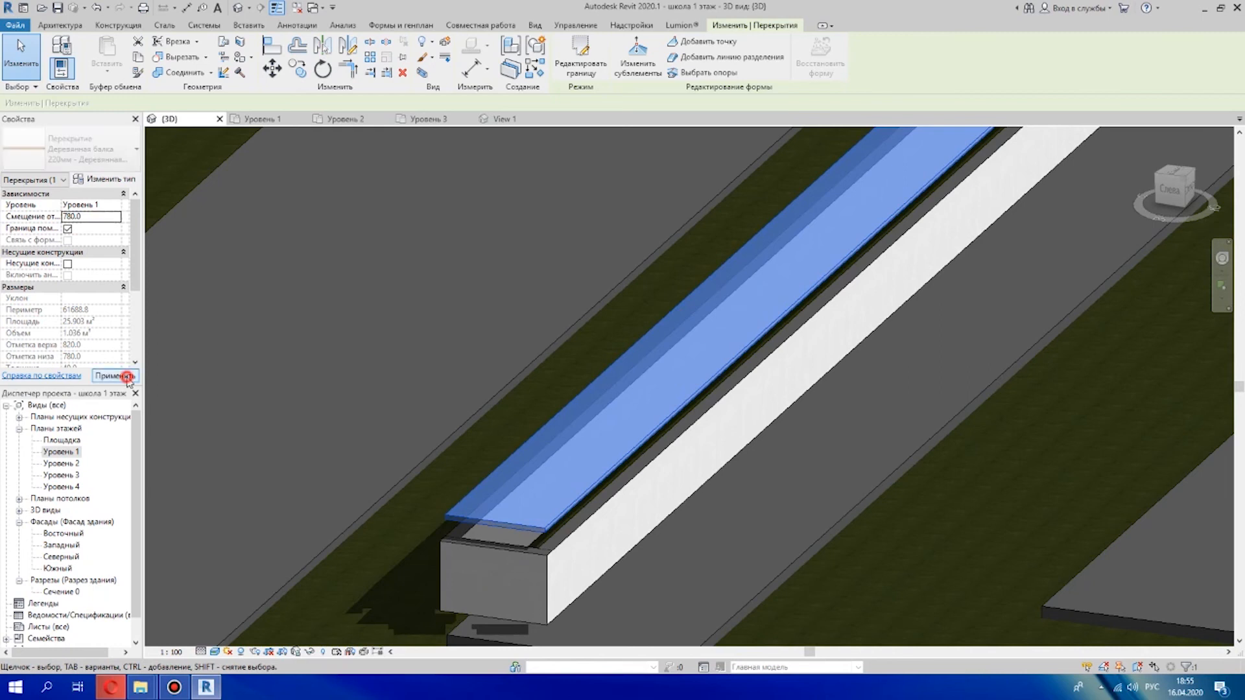
{"action": "key", "text": "Return"}
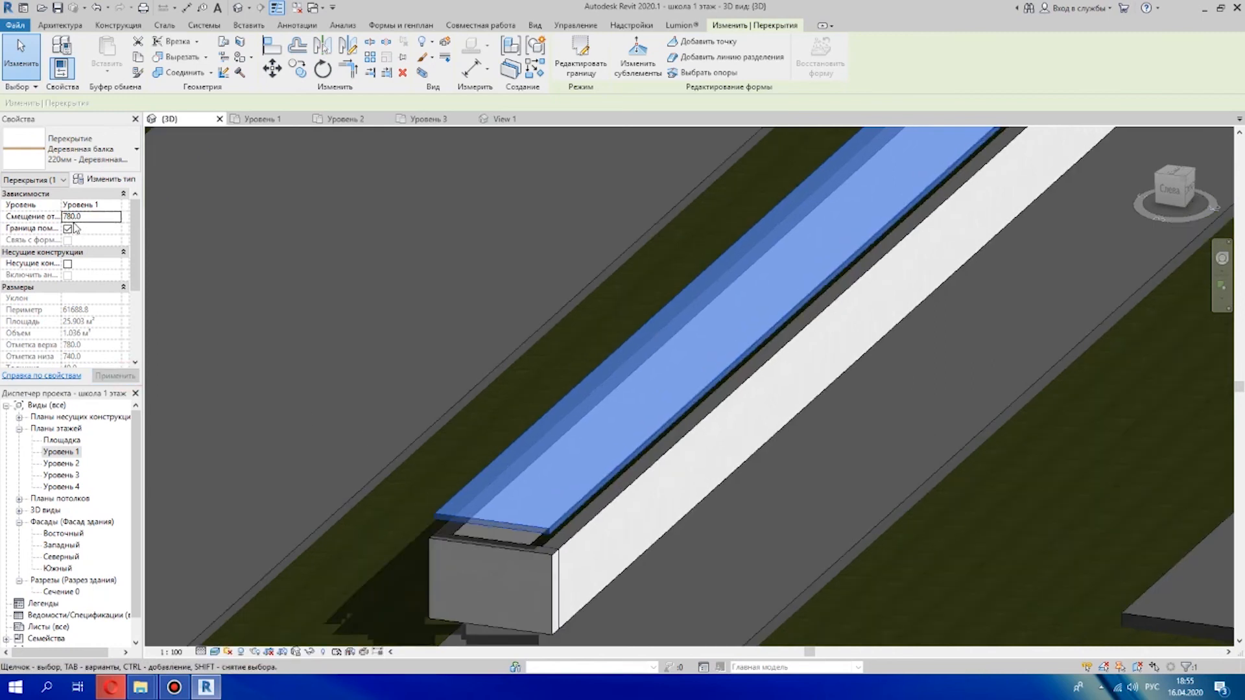
{"action": "scroll", "coordinate": [493, 520], "scroll_direction": "down", "scroll_amount": 1}
{"action": "scroll", "coordinate": [493, 520], "scroll_direction": "down", "scroll_amount": 1}
{"action": "scroll", "coordinate": [544, 445], "scroll_direction": "down", "scroll_amount": 1}
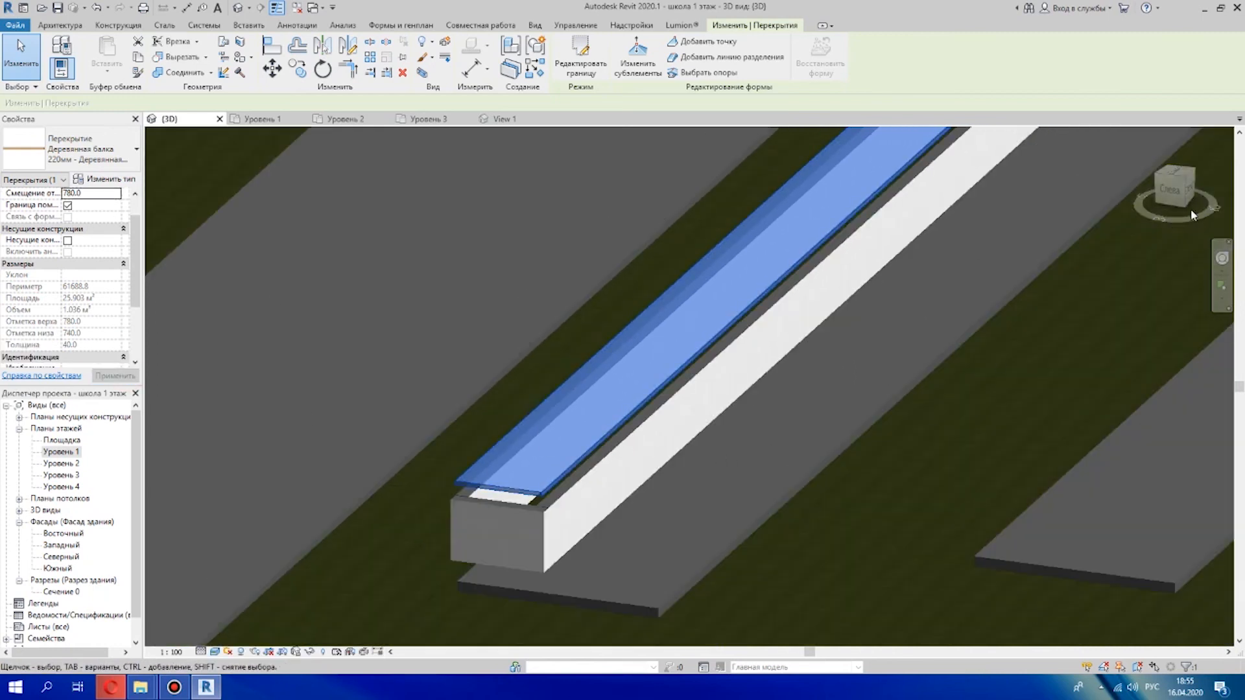
Nudge the wooden floor down to an offset of 640 in the left side view so it rests on the walls, and review the model
{"action": "left_click", "coordinate": [1166, 190]}
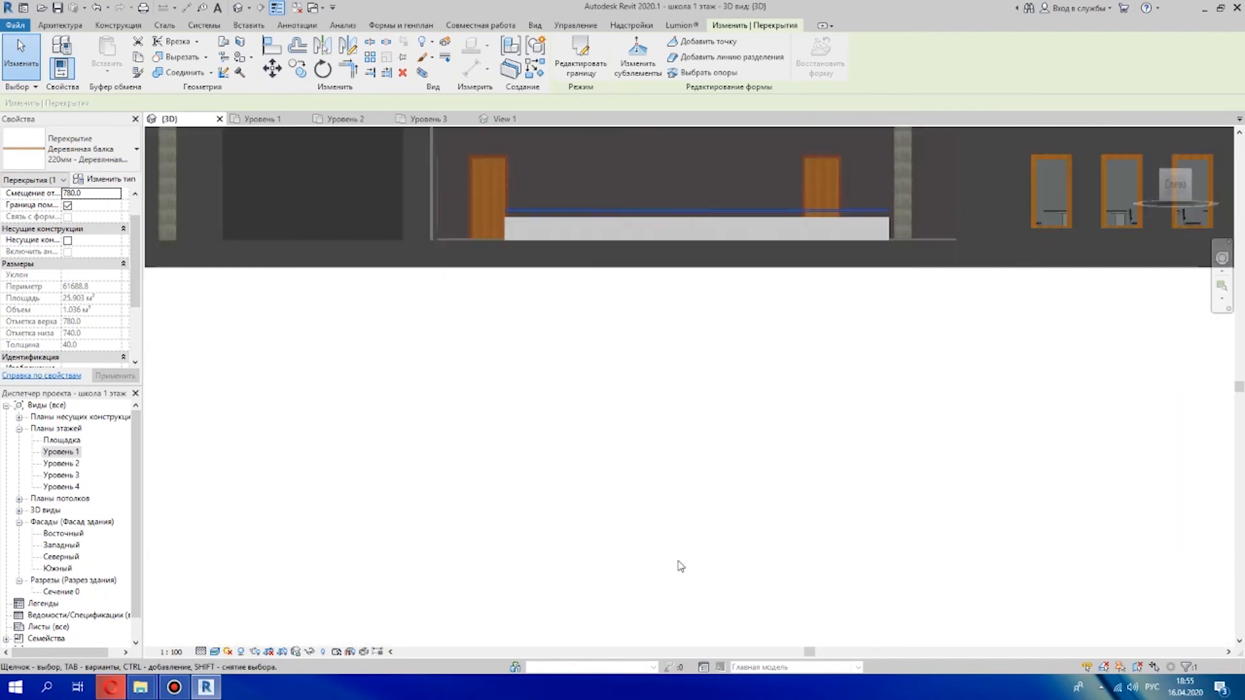
{"action": "scroll", "coordinate": [701, 530], "scroll_direction": "down", "scroll_amount": 1}
{"action": "scroll", "coordinate": [537, 374], "scroll_direction": "up", "scroll_amount": 9}
{"action": "key", "text": "Down"}
{"action": "key", "text": "Down"}
{"action": "key", "text": "Down"}
{"action": "key", "text": "Down"}
{"action": "key", "text": "Down"}
{"action": "key", "text": "Down"}
{"action": "key", "text": "Down"}
{"action": "key", "text": "Down"}
{"action": "key", "text": "Down"}
{"action": "key", "text": "Down"}
{"action": "key", "text": "Down"}
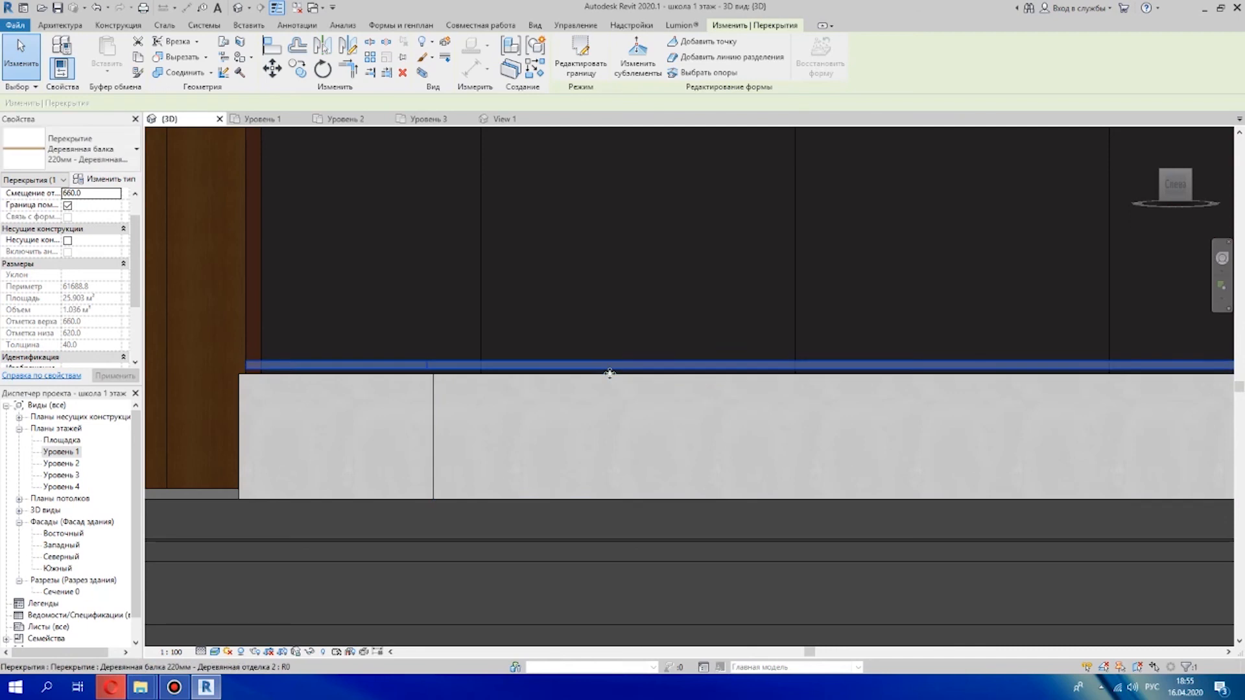
{"action": "scroll", "coordinate": [503, 366], "scroll_direction": "up", "scroll_amount": 5}
{"action": "key", "text": "Down"}
{"action": "key", "text": "Down"}
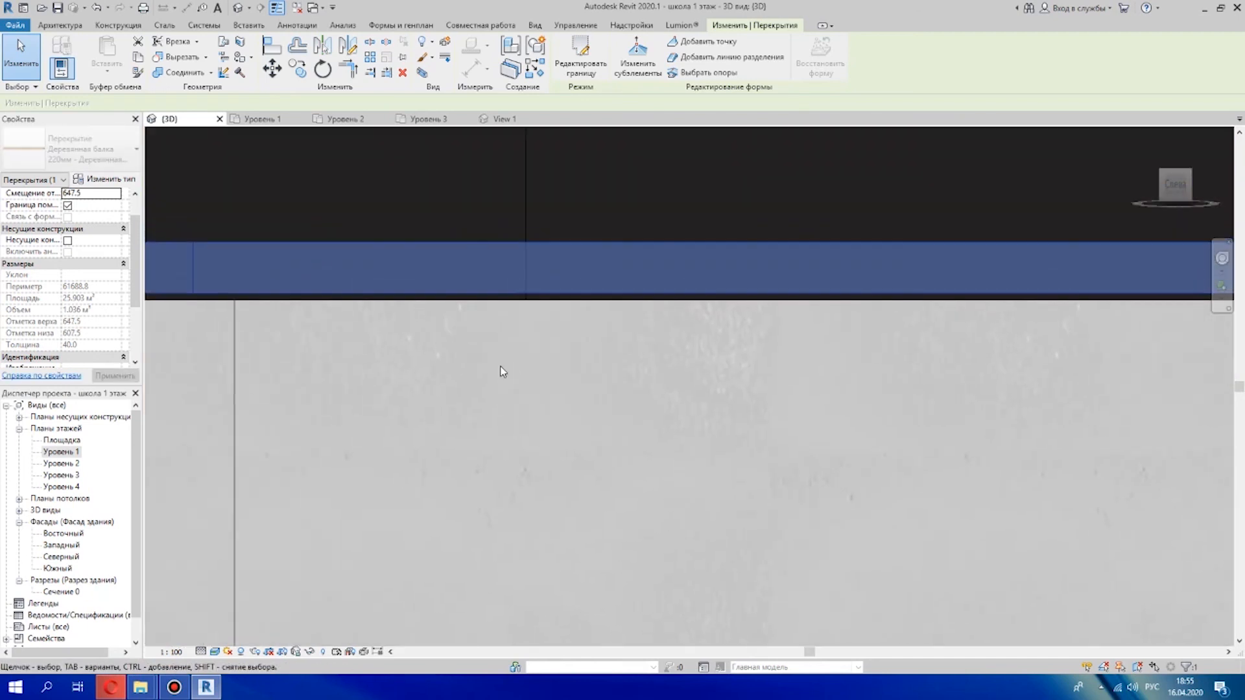
{"action": "scroll", "coordinate": [503, 371], "scroll_direction": "down", "scroll_amount": 8}
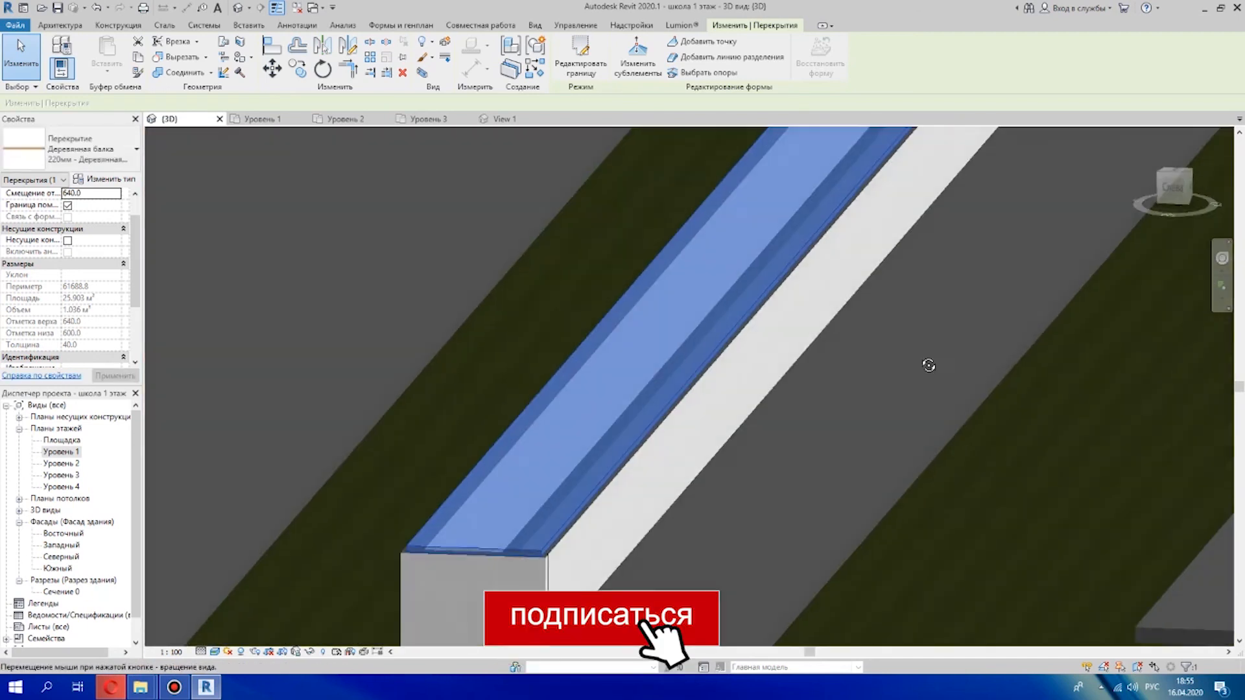
{"action": "scroll", "coordinate": [870, 435], "scroll_direction": "down", "scroll_amount": 5}
{"action": "key", "text": "Escape"}
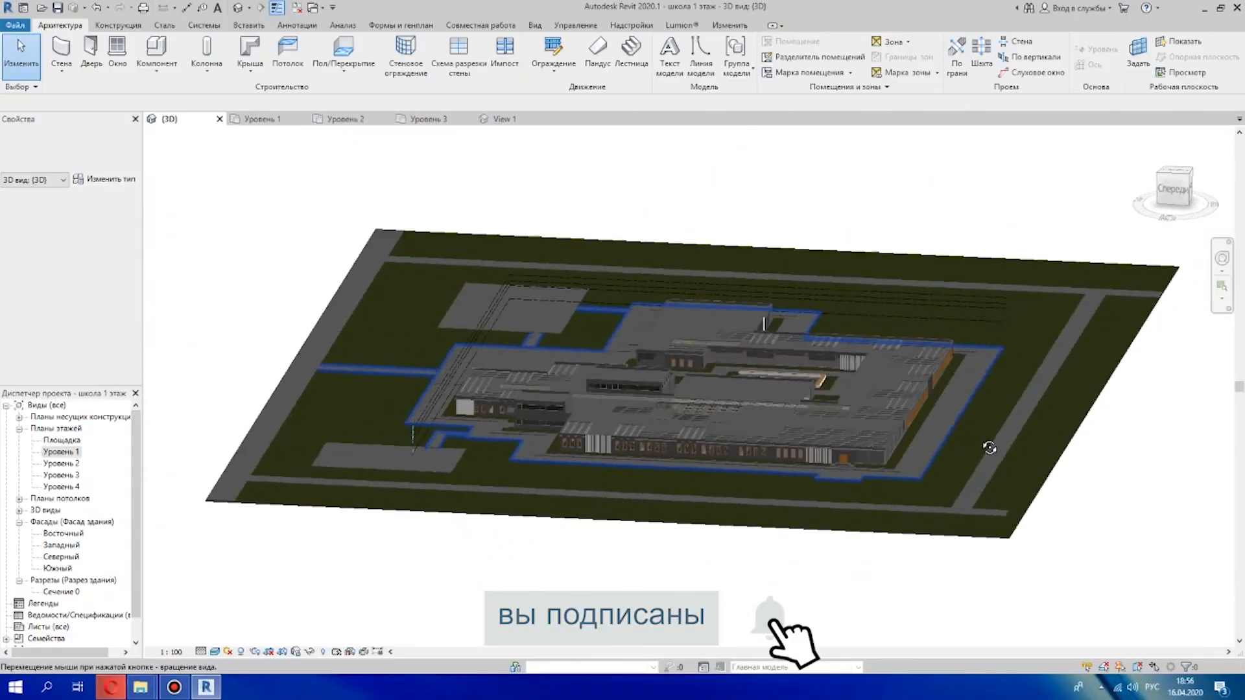
{"action": "middle_click_drag", "start_coordinate": [956, 521], "coordinate": [576, 353], "text": "shift"}
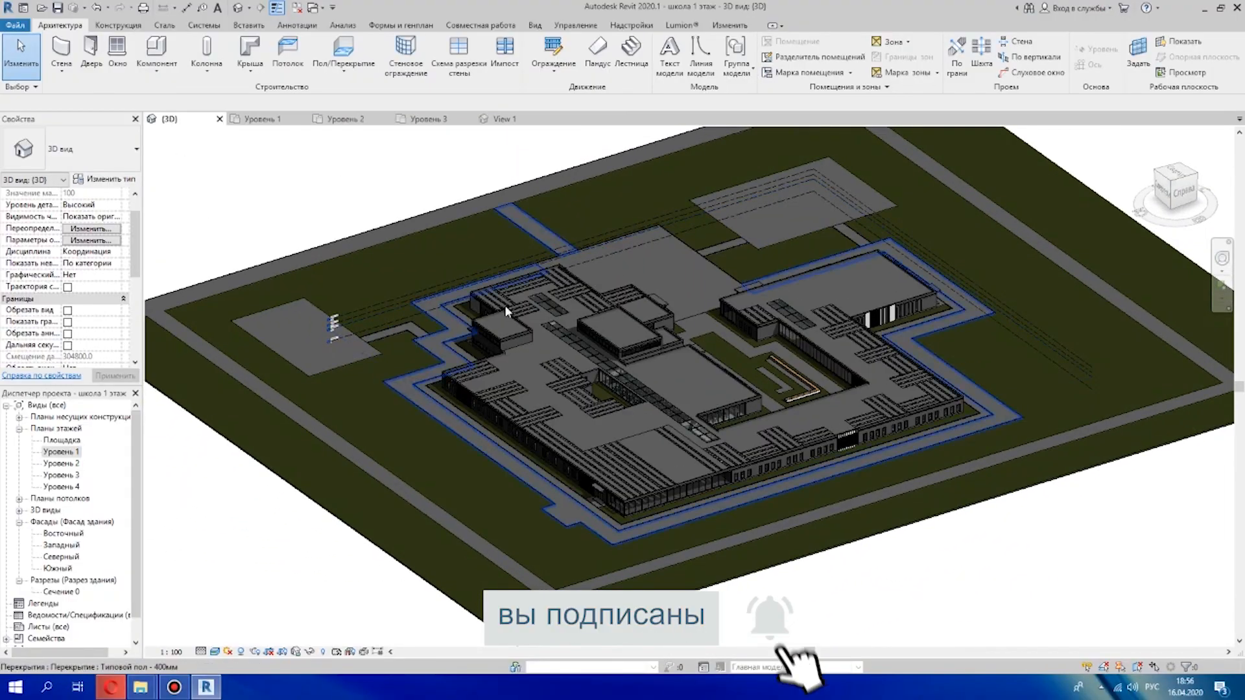